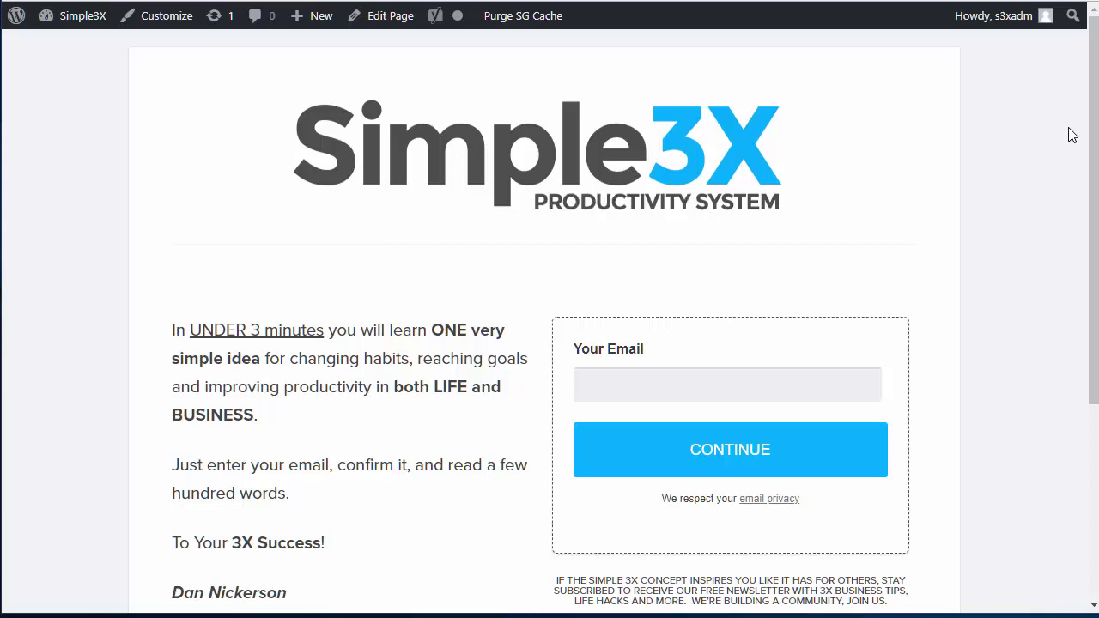
# - Examine the example Simple3X opt-in page from its logo to the share buttons and footer links, plus its thank-you page
pyautogui.scroll(-1, 1084, 177)
pyautogui.scroll(-3, 1059, 265)
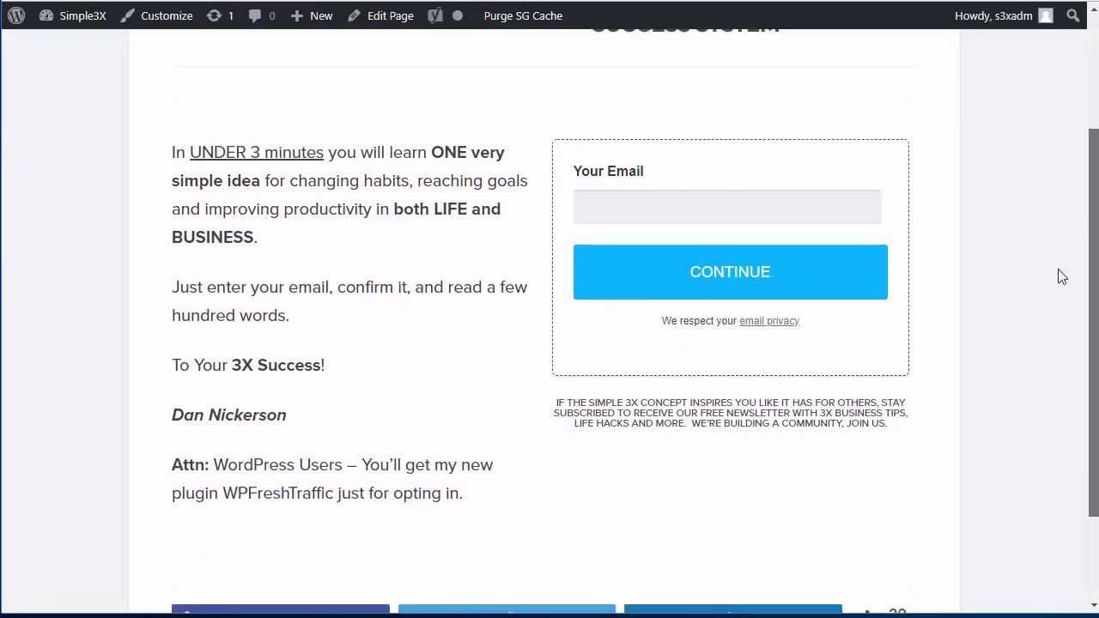
pyautogui.scroll(2, 1041, 283)
pyautogui.scroll(2, 1033, 176)
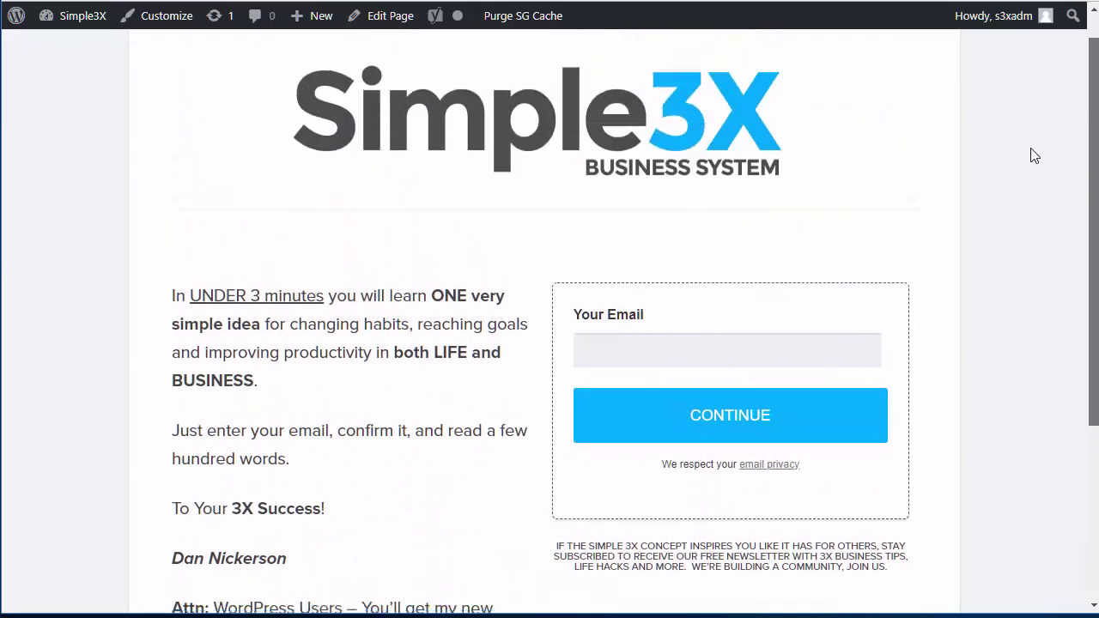
pyautogui.scroll(-3, 1034, 266)
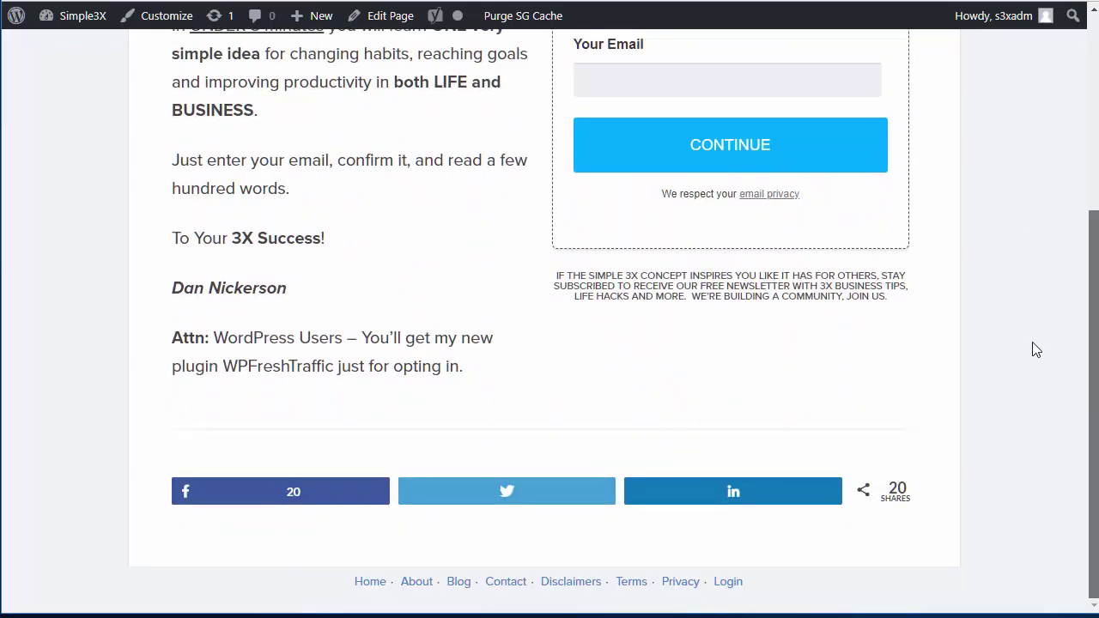
pyautogui.scroll(4, 1030, 258)
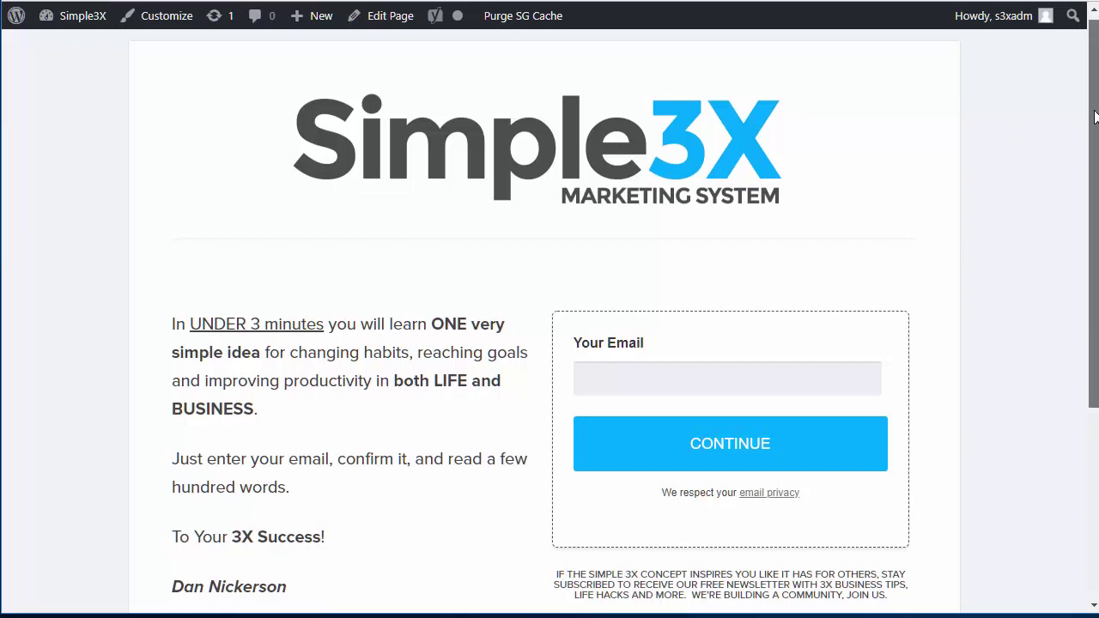
pyautogui.scroll(1, 1094, 114)
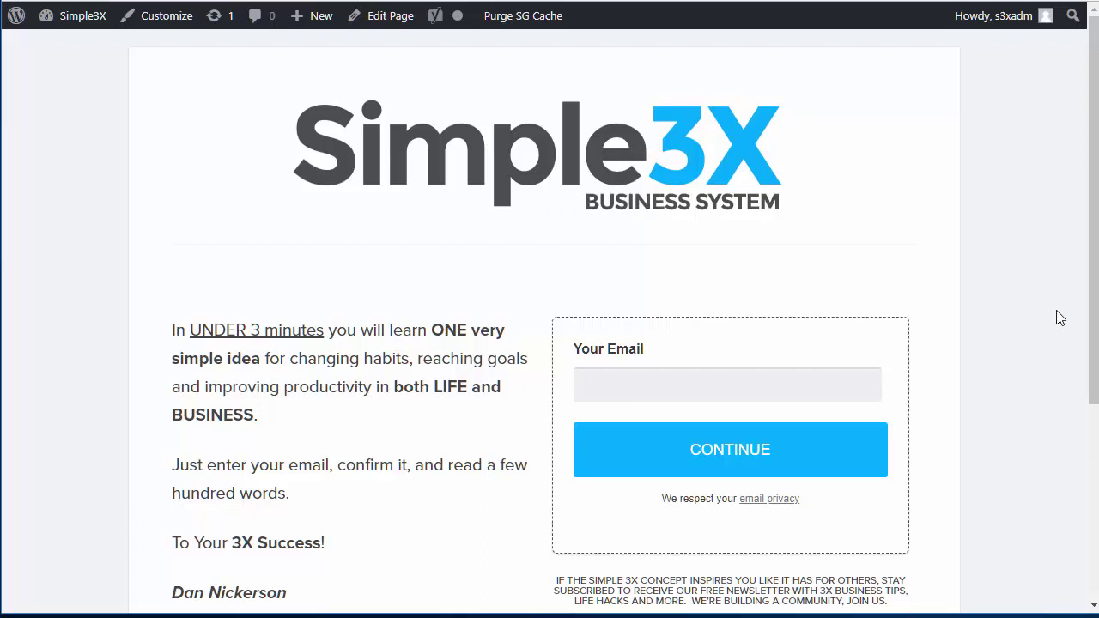
pyautogui.moveTo(1095, 277); pyautogui.dragTo(1094, 470)
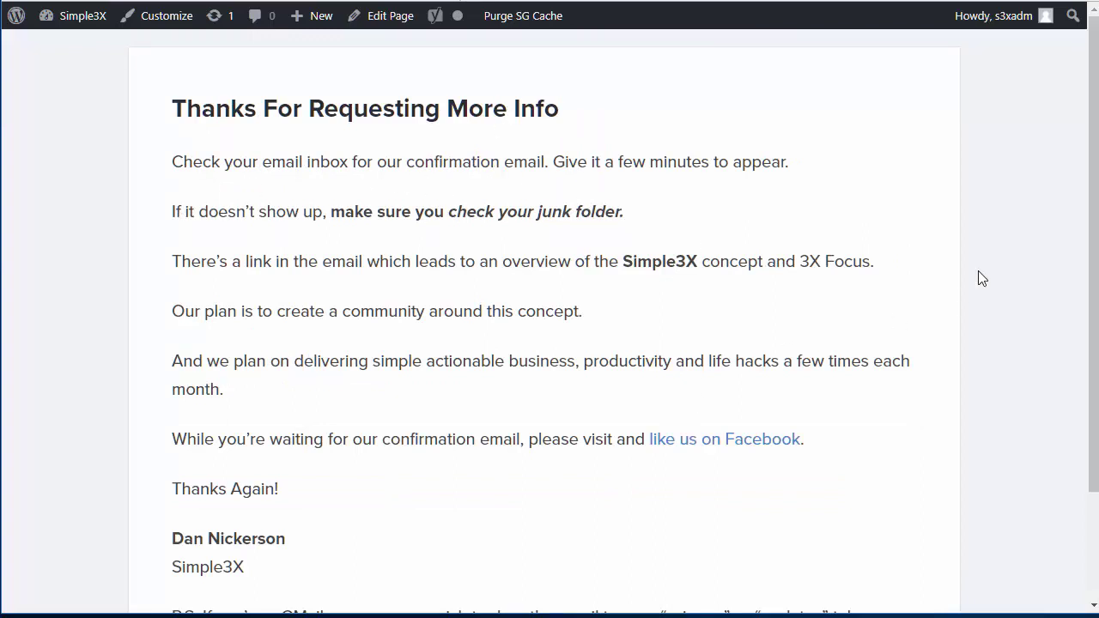
pyautogui.scroll(-2, 1088, 249)
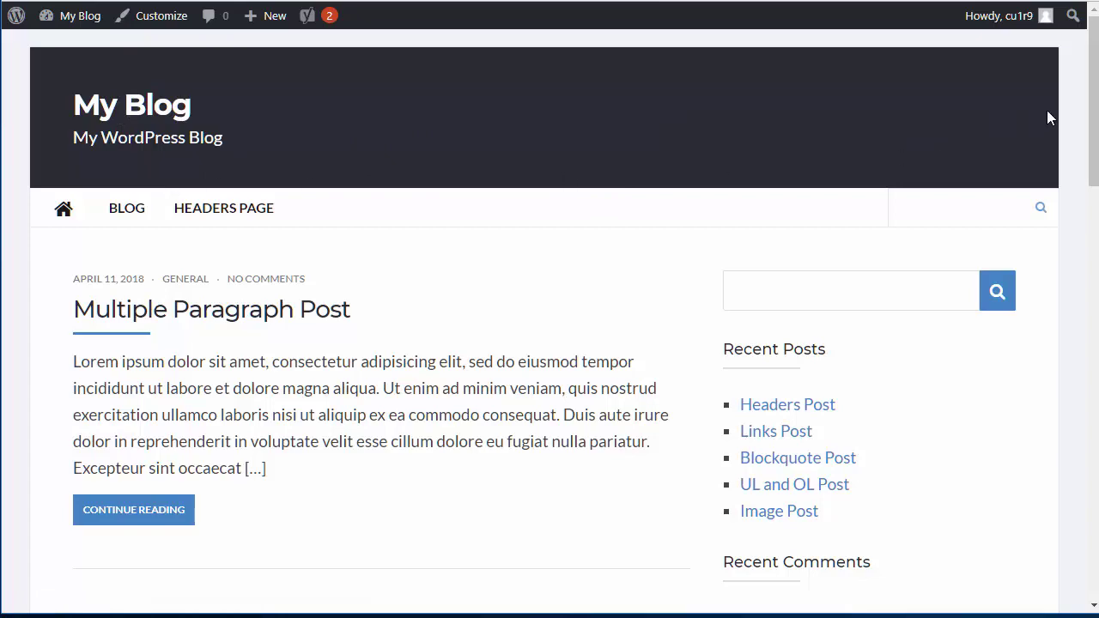
# - Create a new page on the demo blog and title it "Landing Page"
pyautogui.moveTo(1093, 108); pyautogui.dragTo(1049, 64)
pyautogui.moveTo(85, 20)
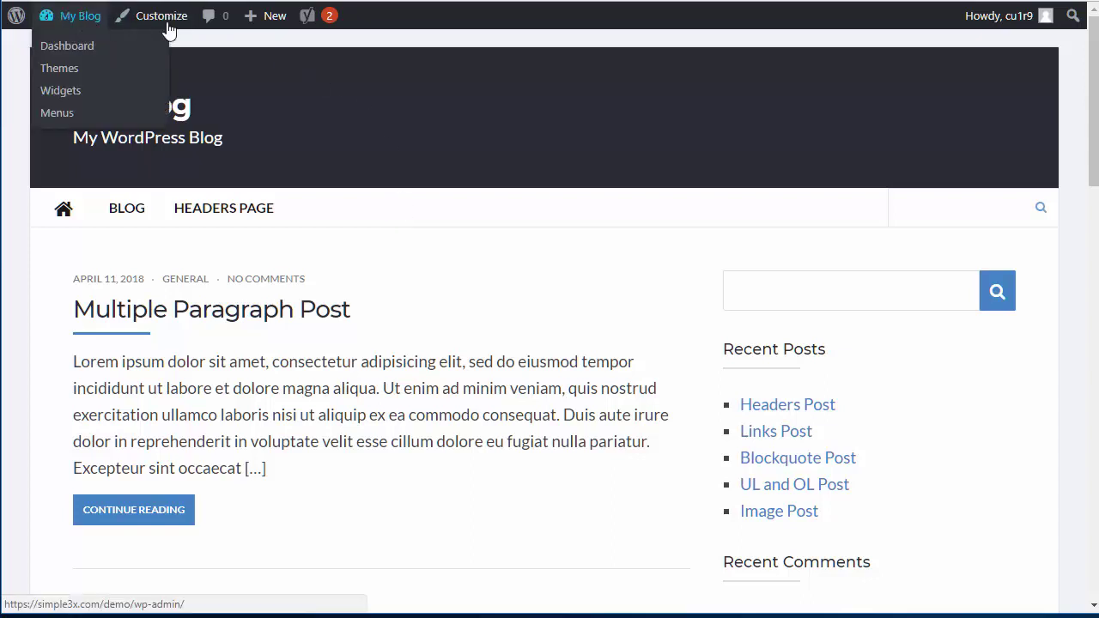
pyautogui.moveTo(263, 21)
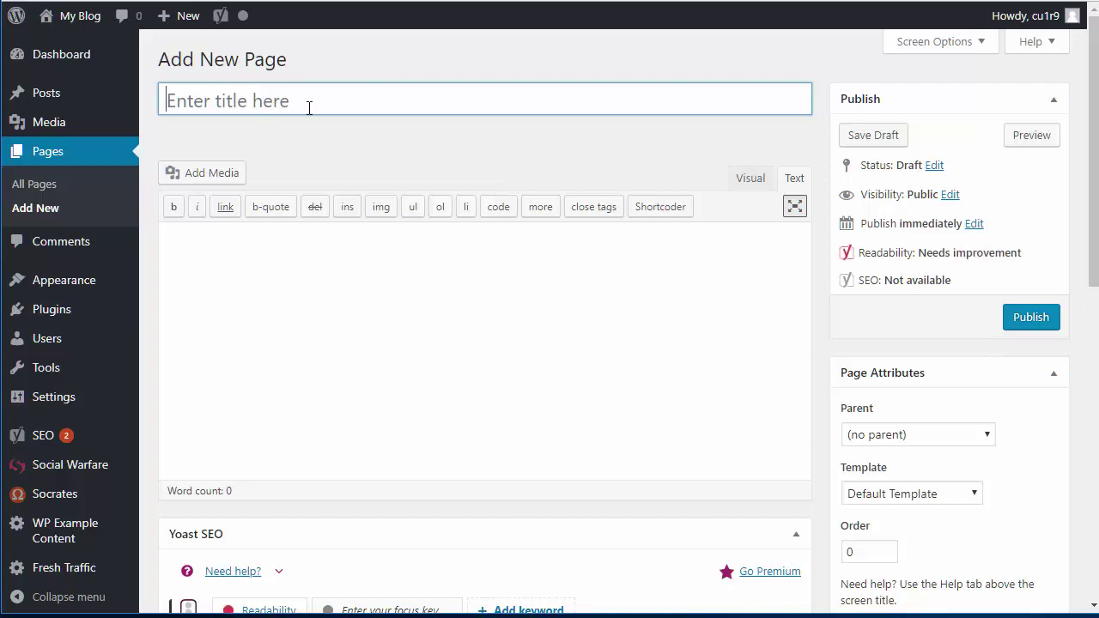
pyautogui.write('Landing Paage')
pyautogui.press('BackSpace')
pyautogui.press('BackSpace')
pyautogui.write('ge')
pyautogui.press('BackSpace')
pyautogui.press('BackSpace')
pyautogui.write('ge')
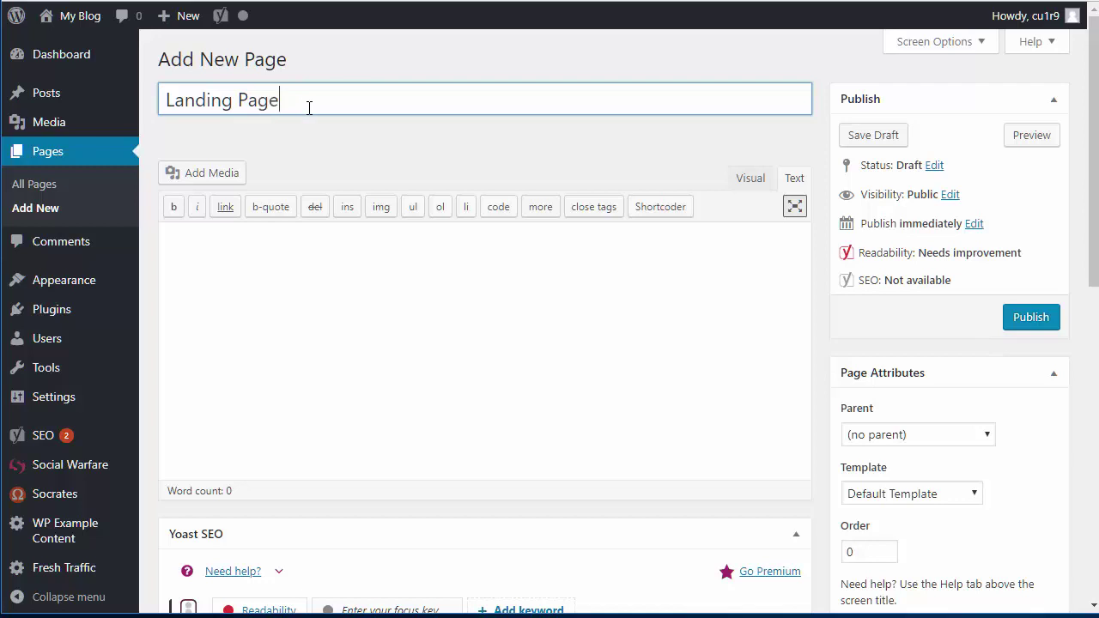
pyautogui.click(339, 298)
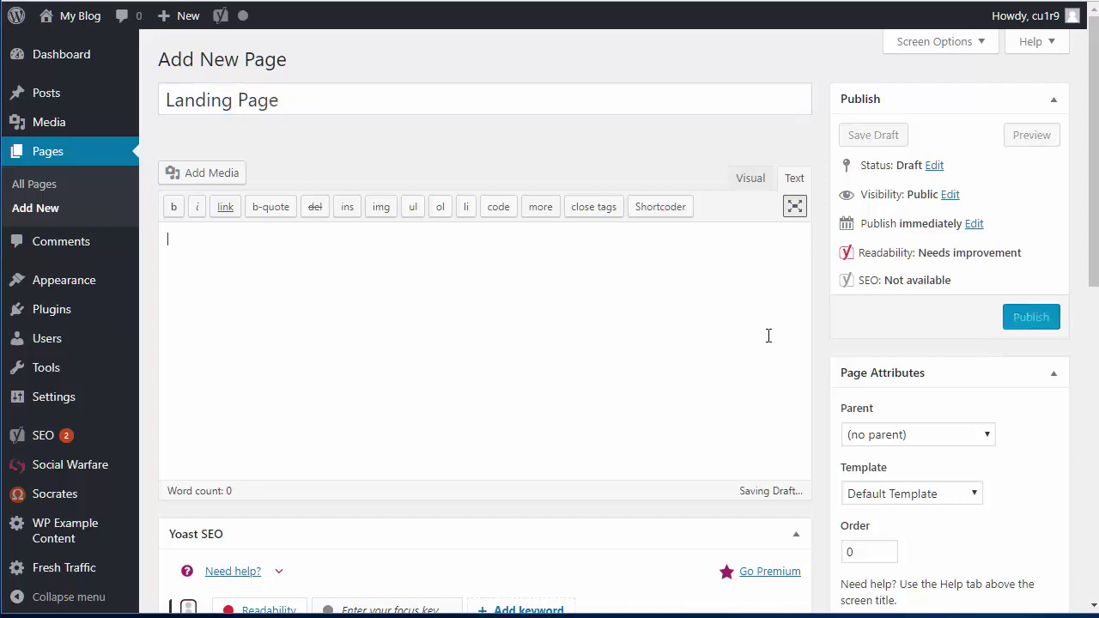
# - Set the page template to Landing Page and hide the page title
pyautogui.click(897, 497)
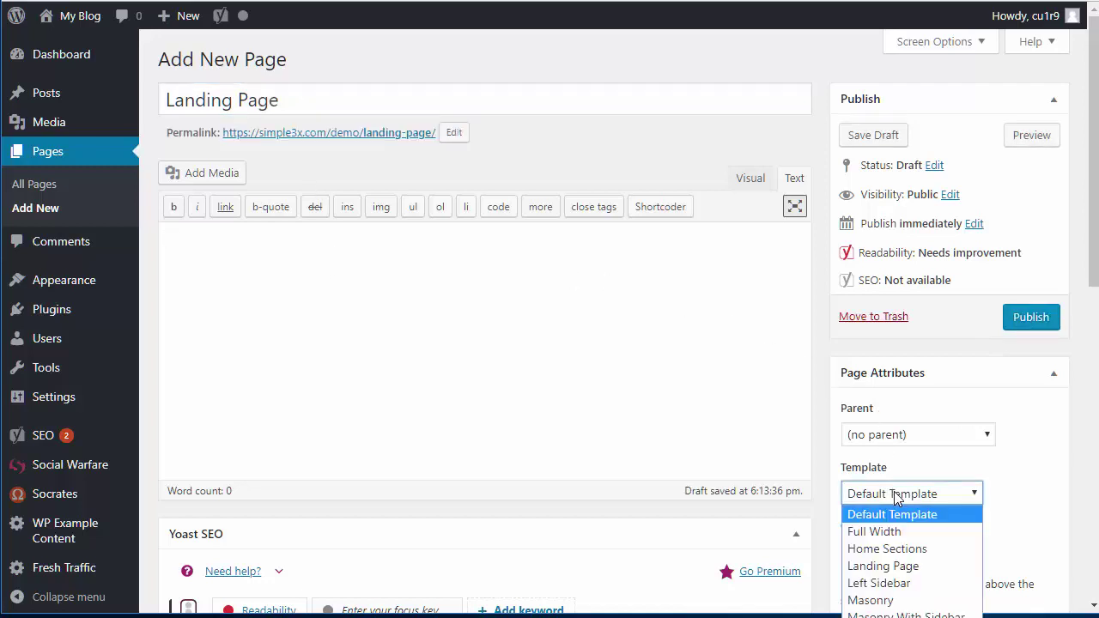
pyautogui.click(907, 565)
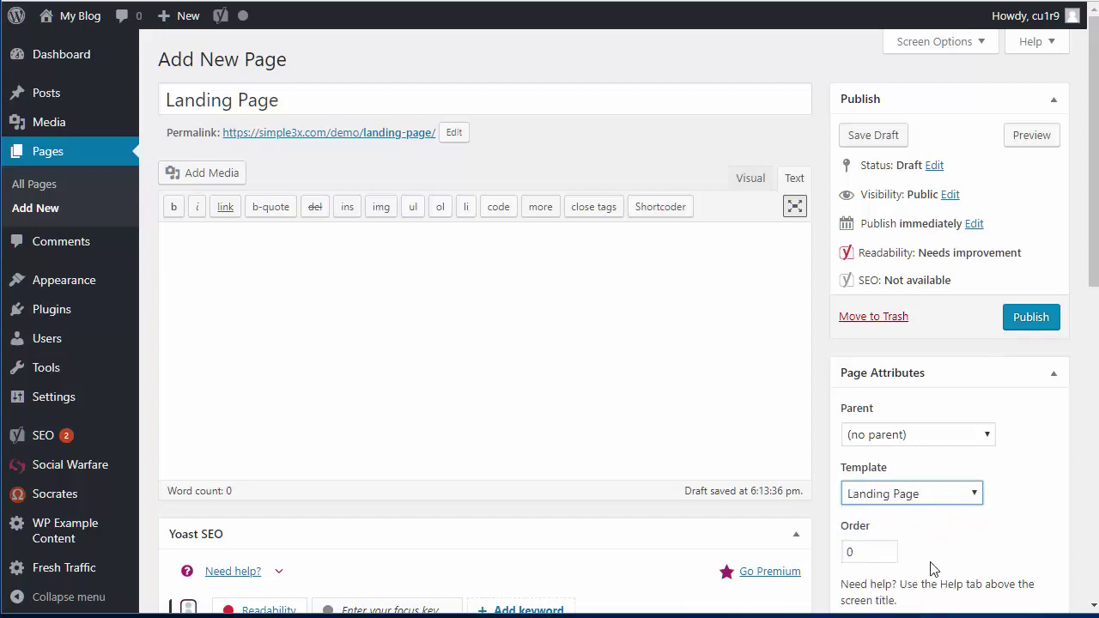
pyautogui.moveTo(1090, 250); pyautogui.dragTo(1091, 466)
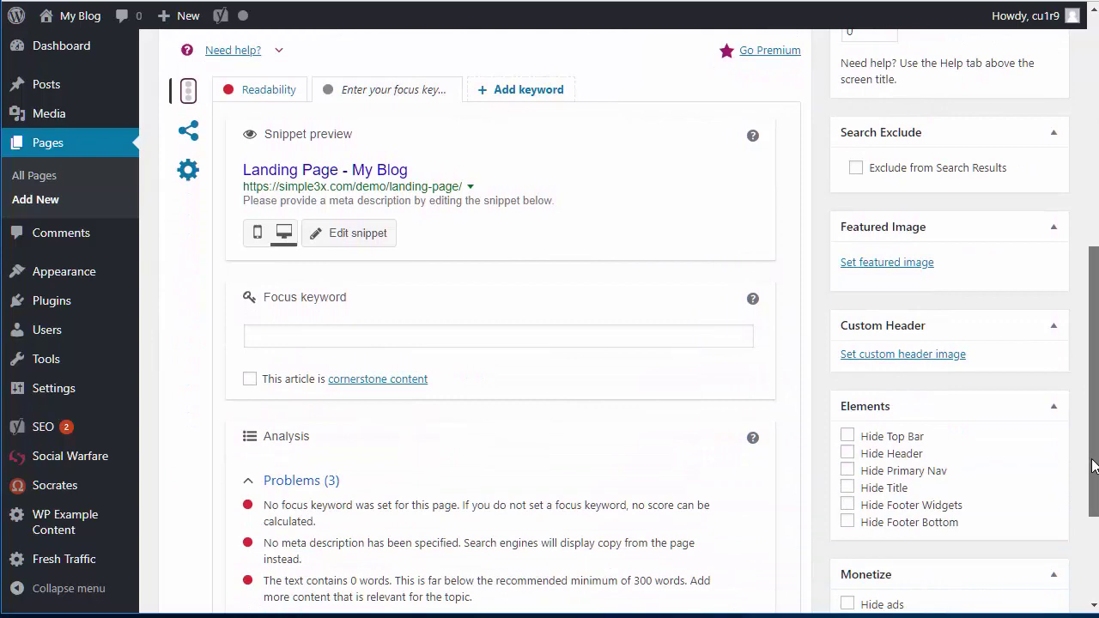
pyautogui.click(848, 489)
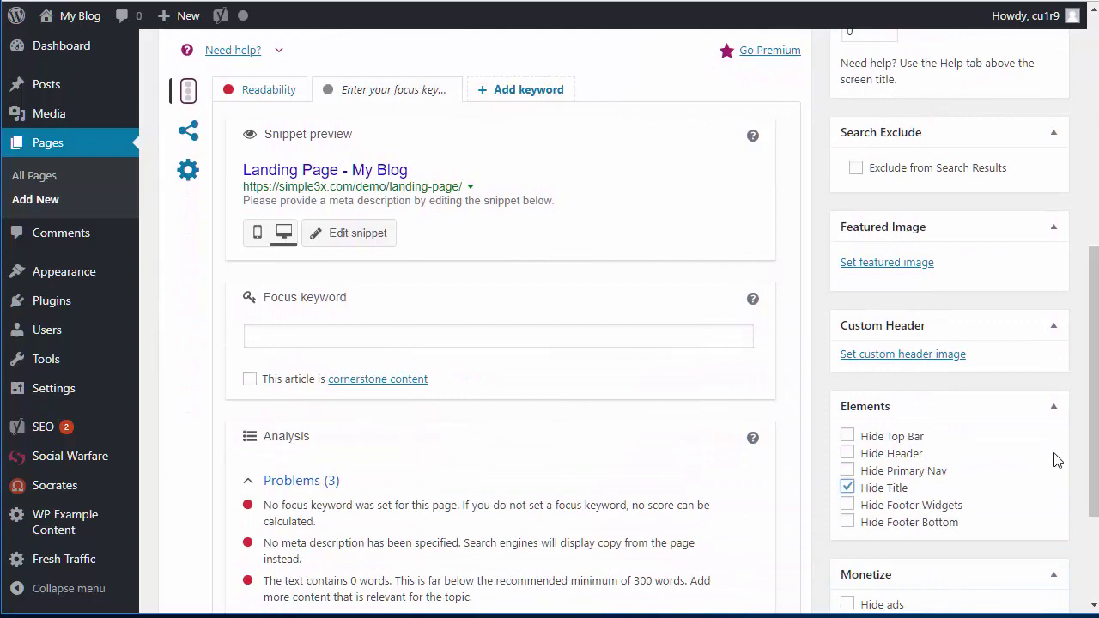
# - Choose the simple3x.png logo from the media library, with Center alignment and its link set to None
pyautogui.moveTo(1089, 481); pyautogui.dragTo(1071, 194)
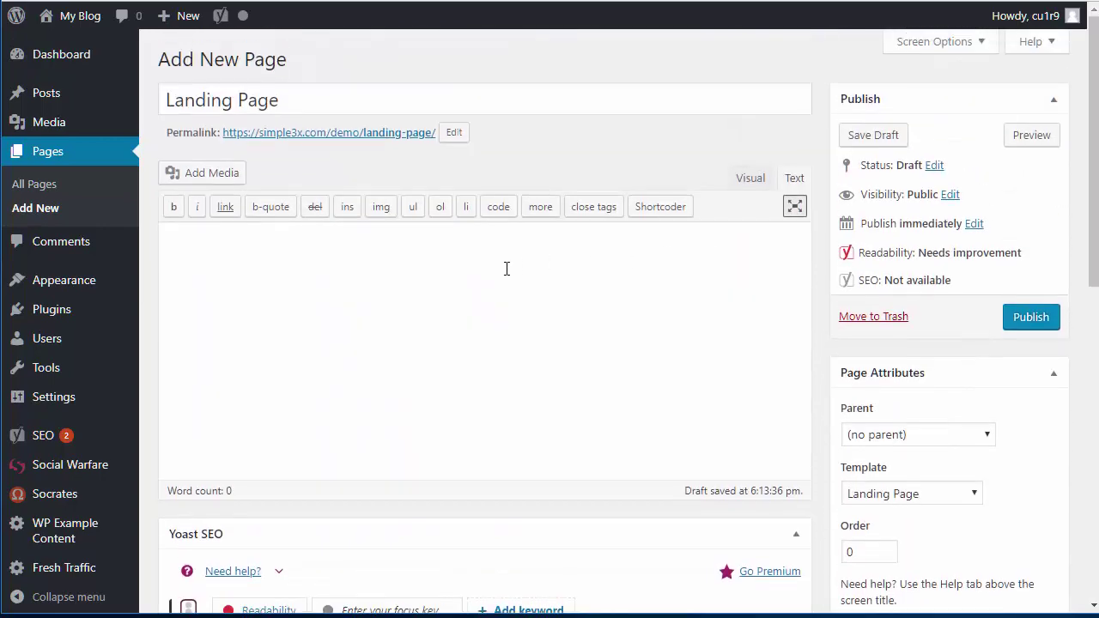
pyautogui.click(214, 175)
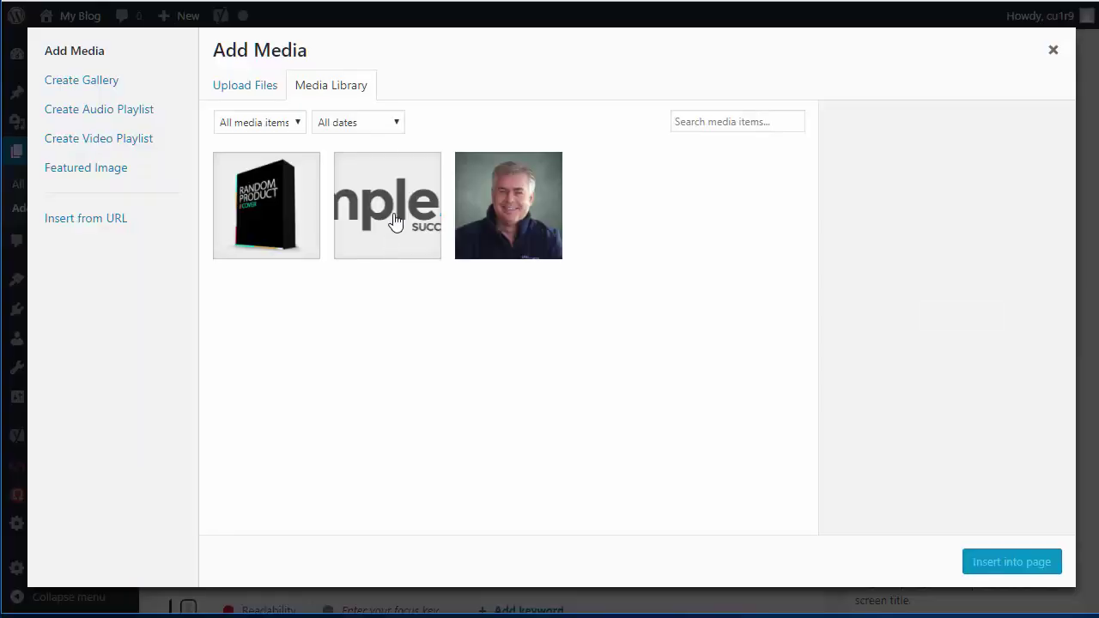
pyautogui.click(394, 222)
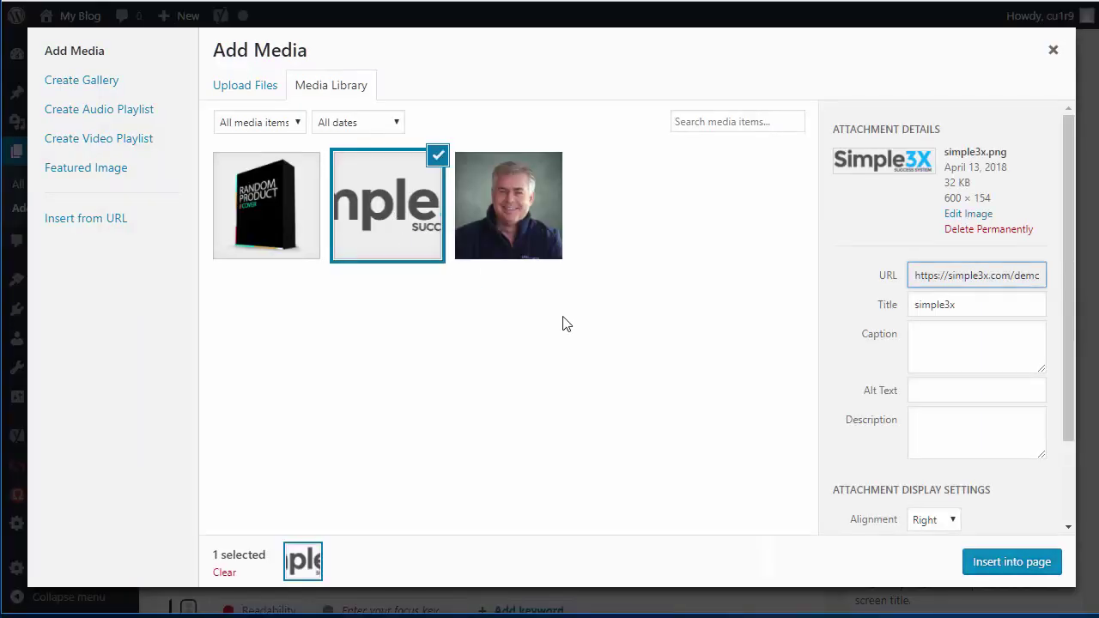
pyautogui.moveTo(1071, 397); pyautogui.dragTo(1074, 473)
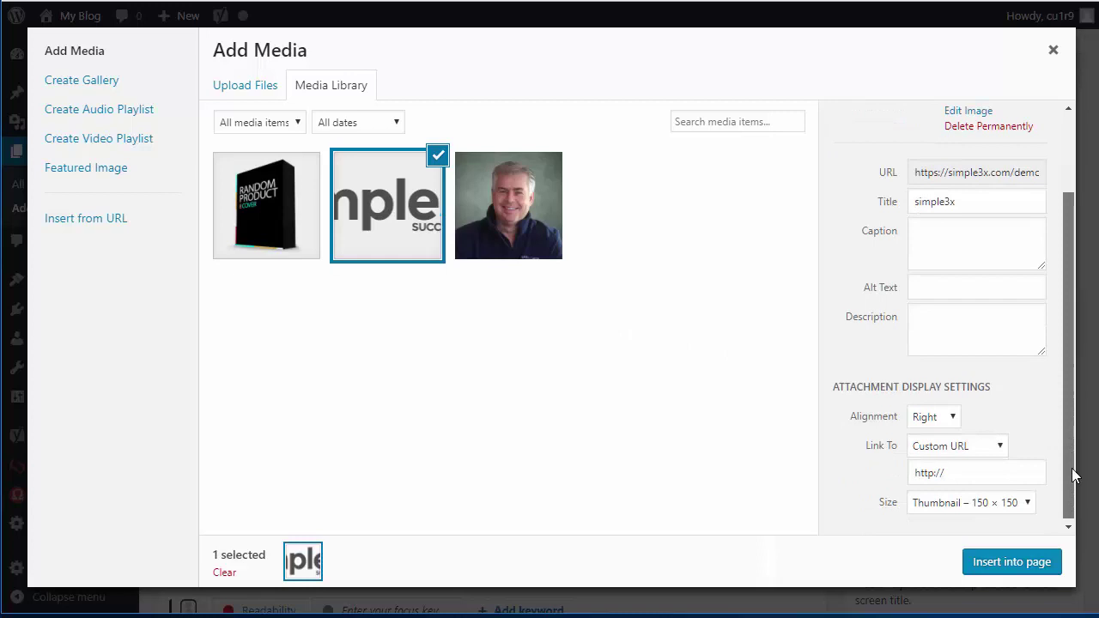
pyautogui.click(955, 418)
pyautogui.click(958, 450)
pyautogui.click(959, 445)
pyautogui.click(959, 461)
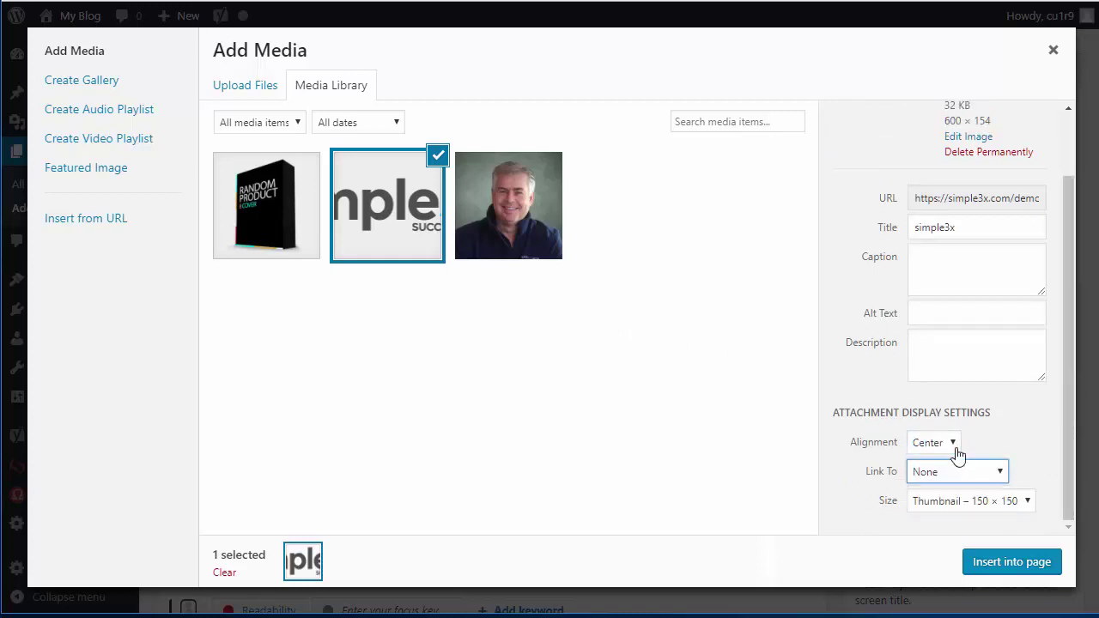
# - Insert the logo into the page at Full Size – 600 × 154 and show the content in the visual editor
pyautogui.click(939, 314)
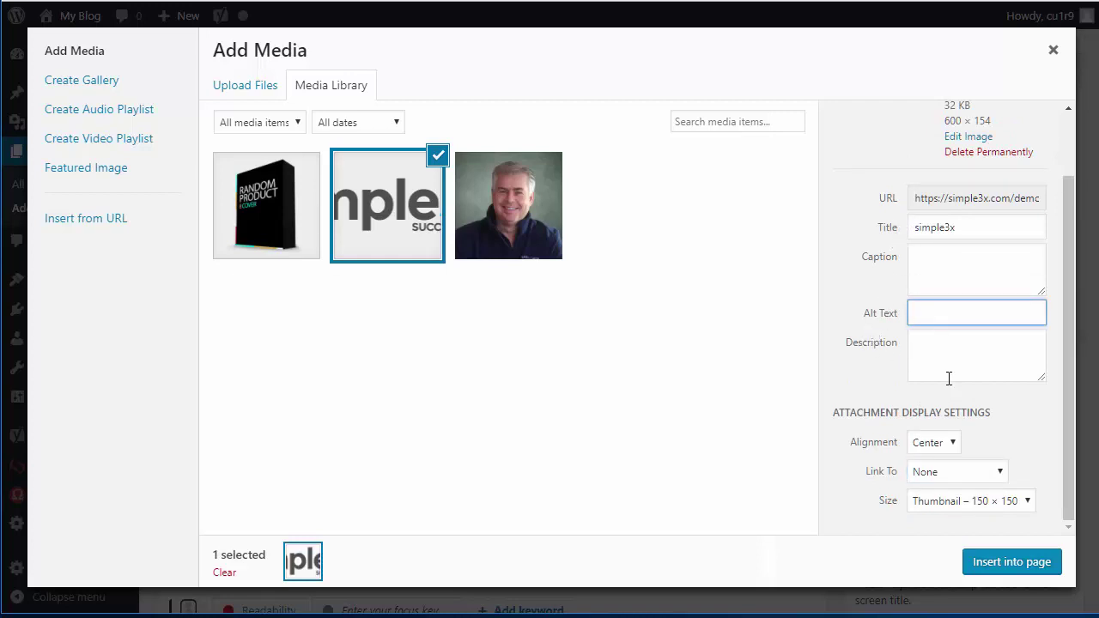
pyautogui.click(974, 501)
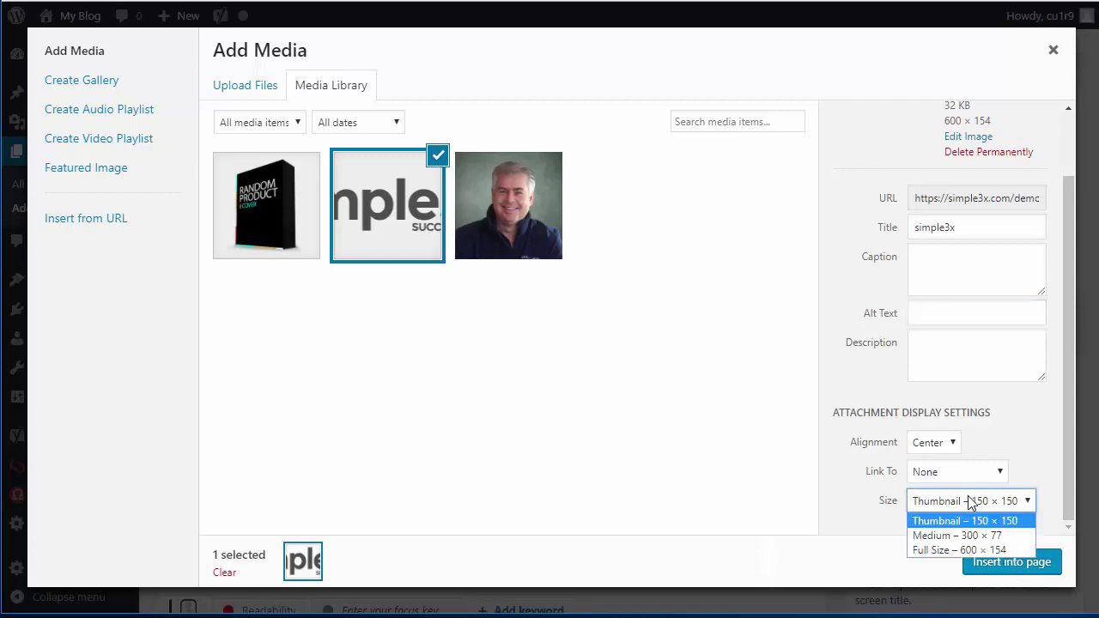
pyautogui.click(969, 551)
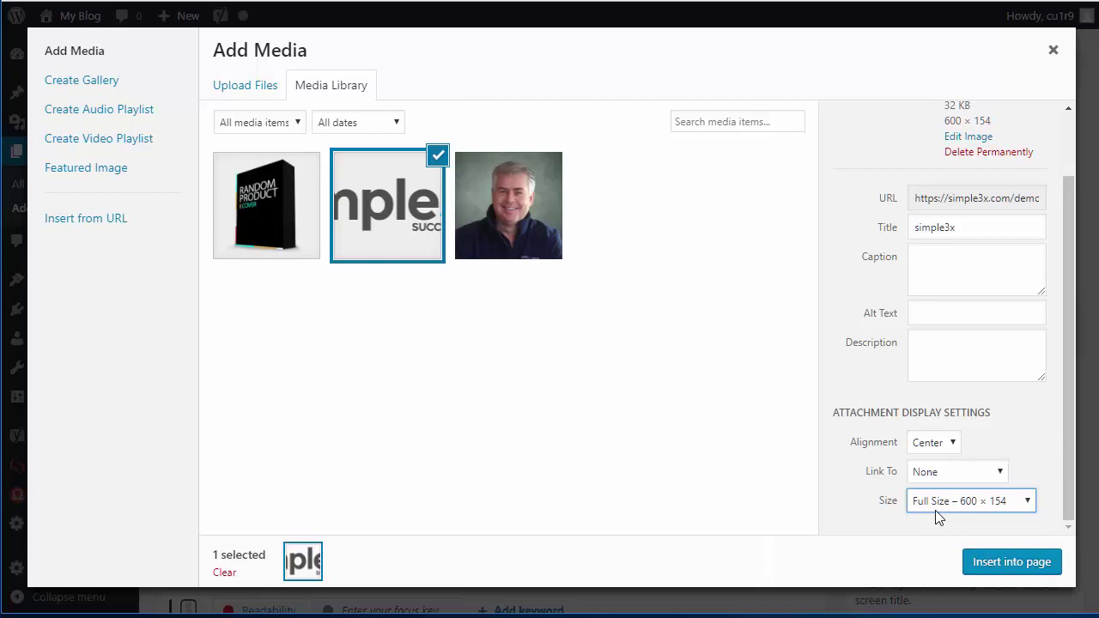
pyautogui.click(984, 562)
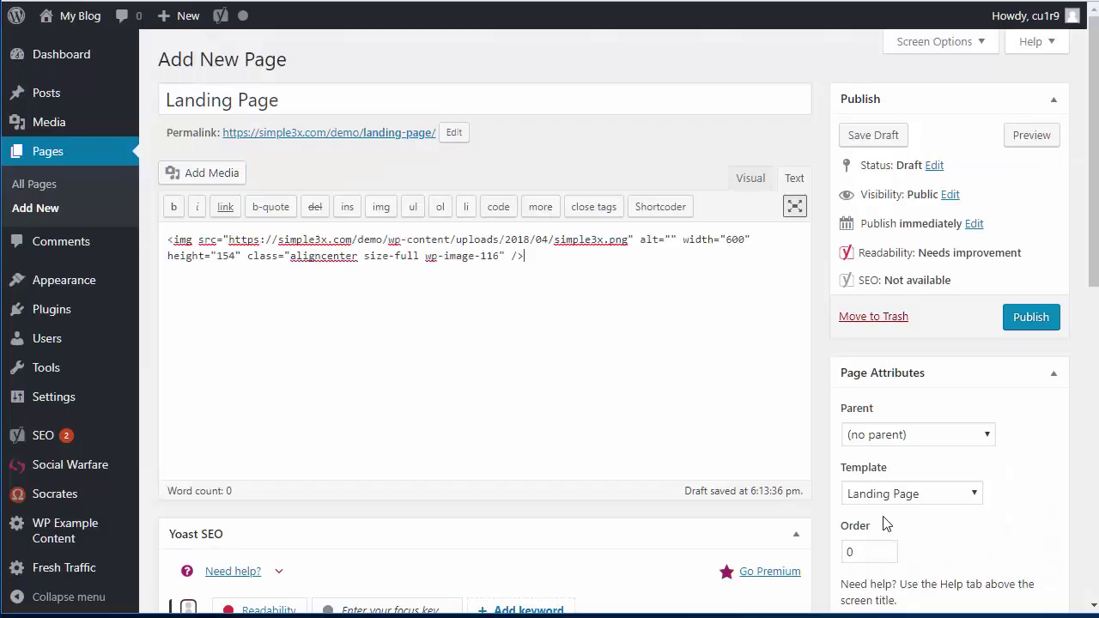
pyautogui.click(751, 179)
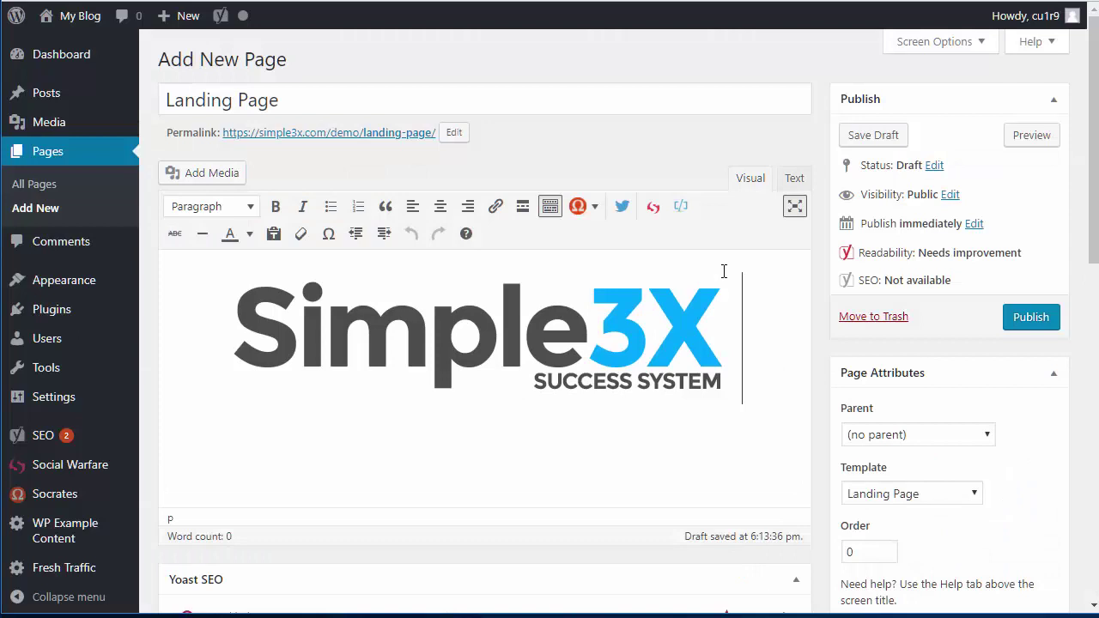
# - Publish the landing page, view it in a separate tab, and return to the page editor
pyautogui.click(1018, 329)
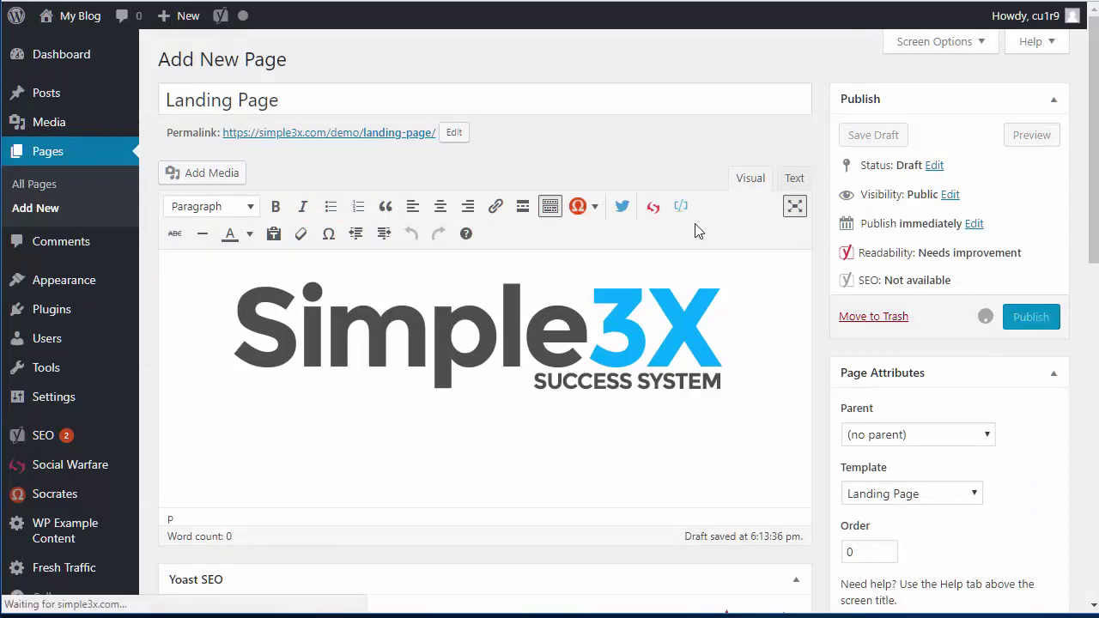
pyautogui.rightClick(404, 182)
pyautogui.click(413, 191)
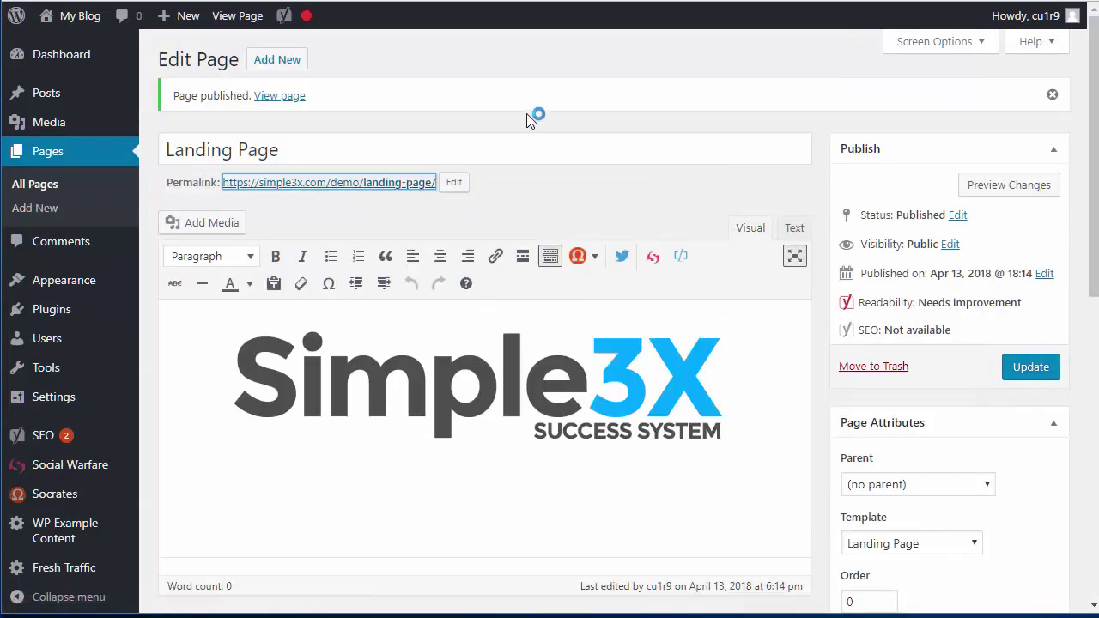
pyautogui.hotkey('ctrl', 'Tab')
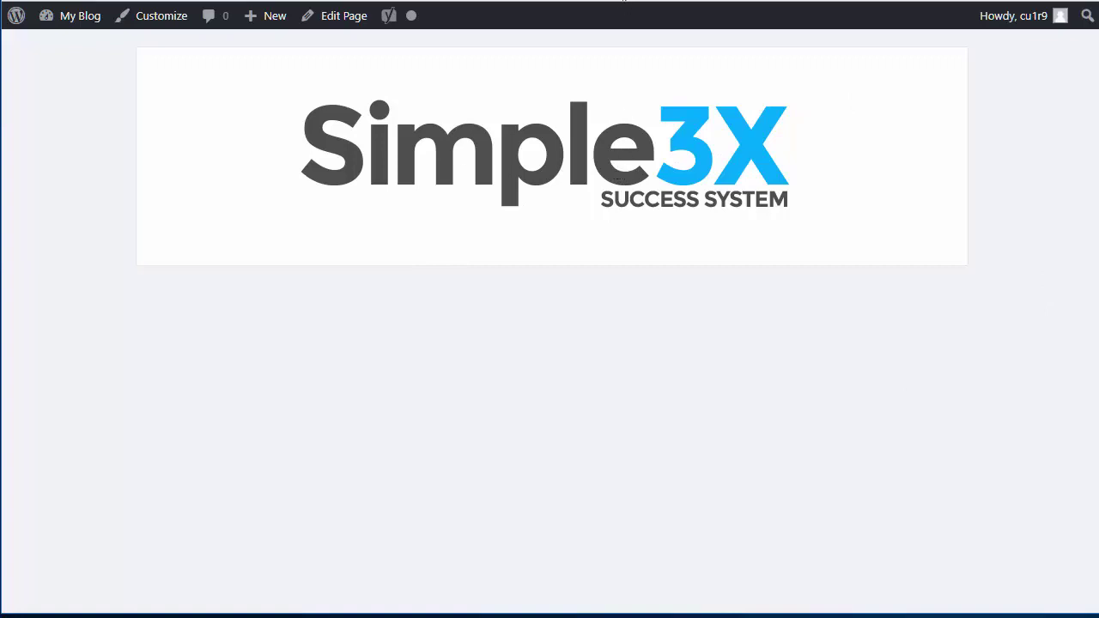
pyautogui.hotkey('alt', 'Left')
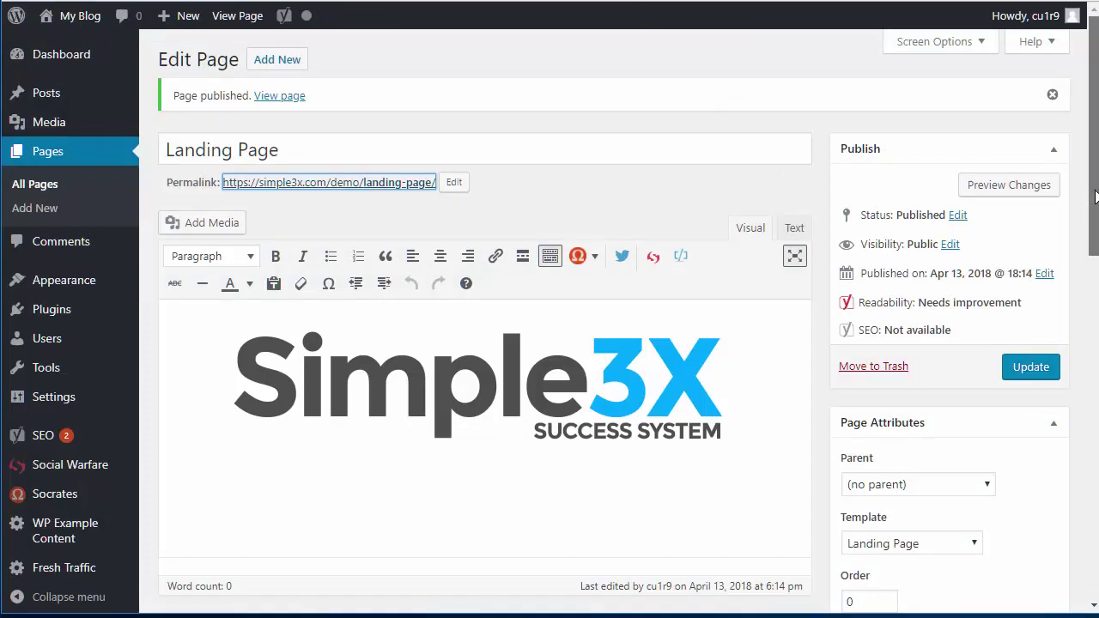
# - Insert a thin Socrates divider with height 1 below the logo, and start a new paragraph under it
pyautogui.moveTo(1095, 176); pyautogui.dragTo(1096, 225)
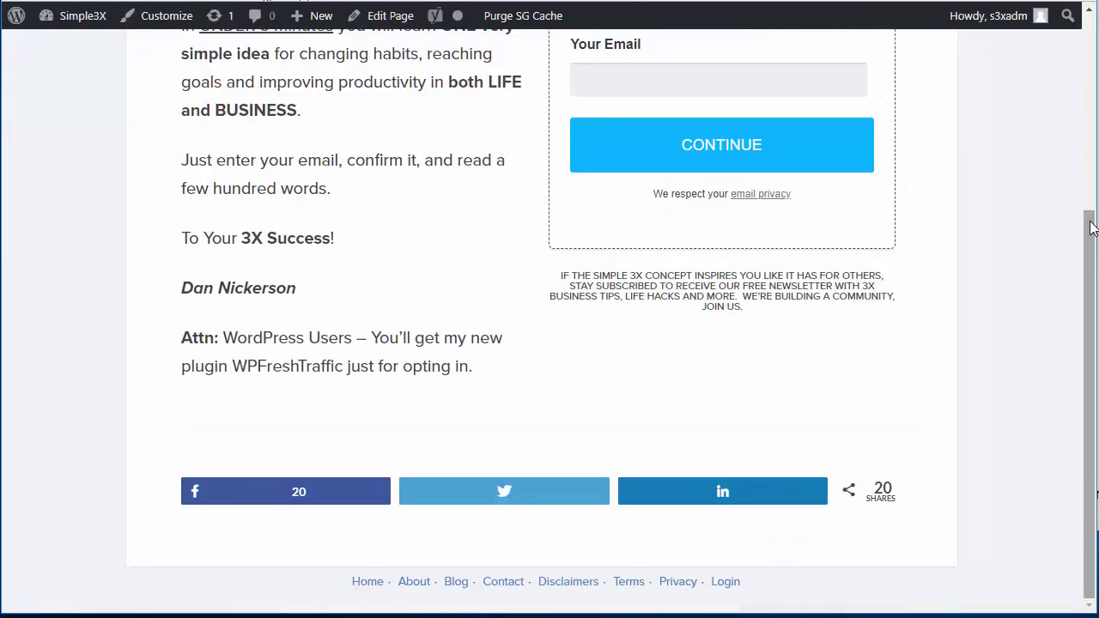
pyautogui.moveTo(1092, 232); pyautogui.dragTo(1093, 212)
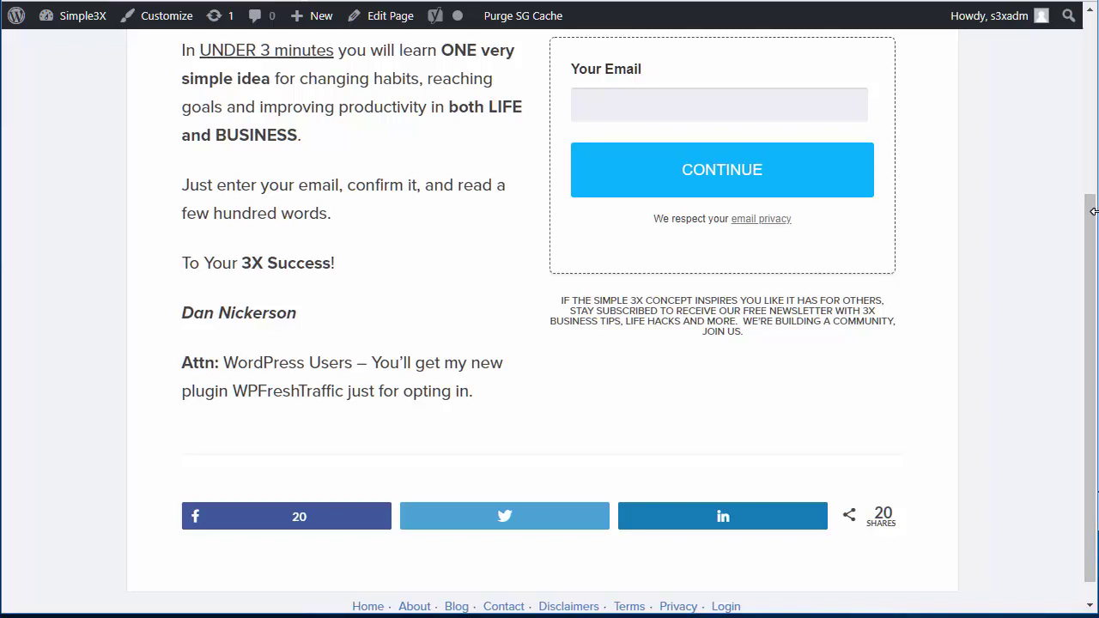
pyautogui.moveTo(1087, 226); pyautogui.dragTo(1088, 65)
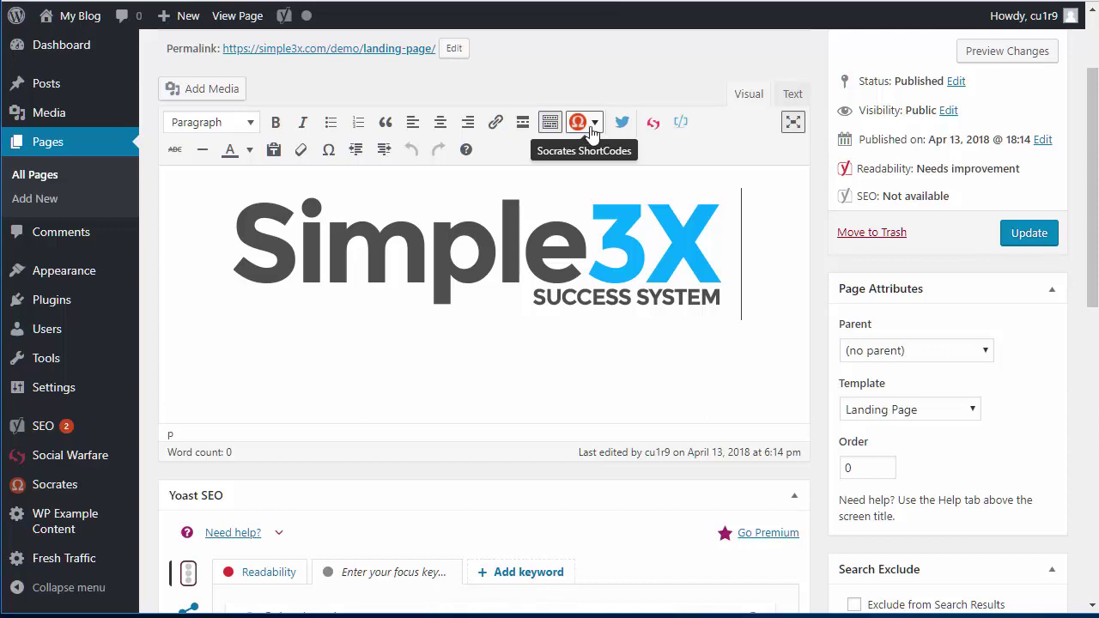
pyautogui.click(593, 126)
pyautogui.moveTo(620, 214)
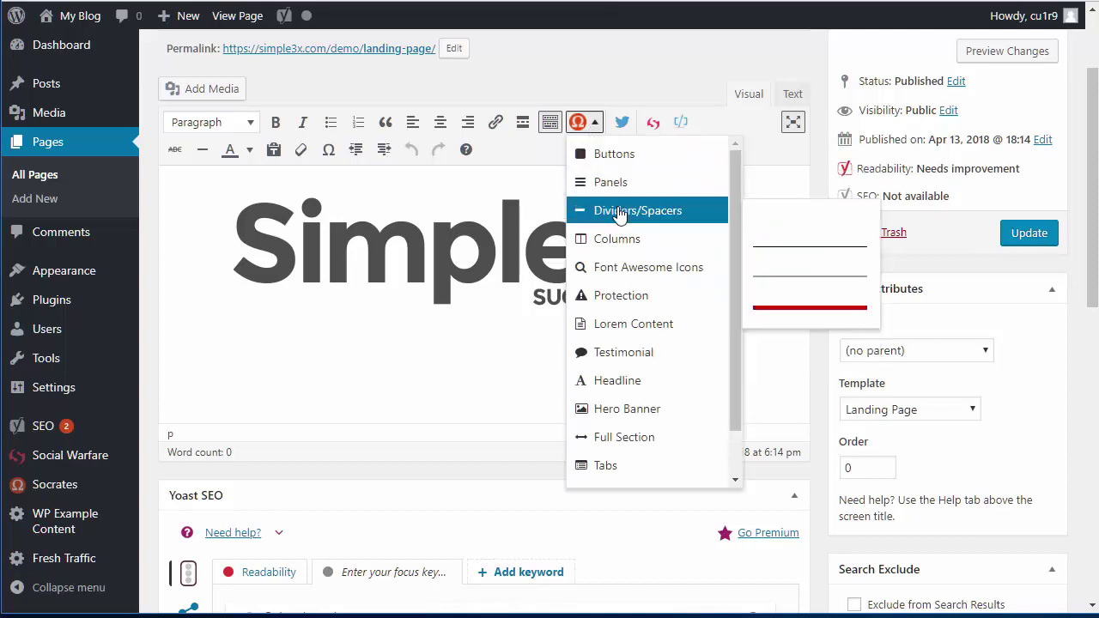
pyautogui.click(790, 250)
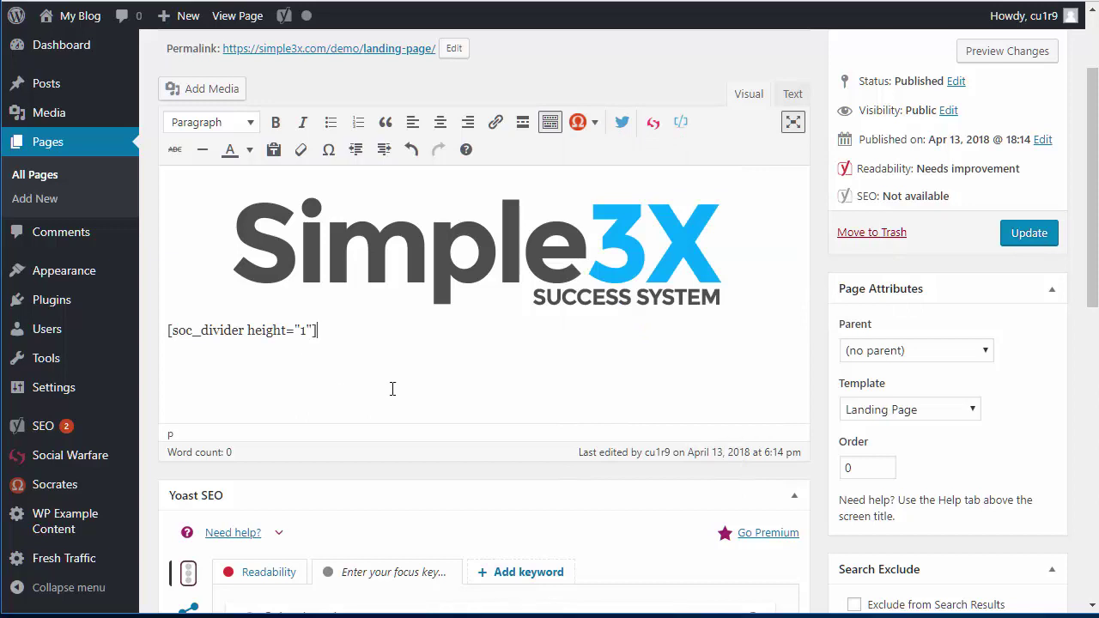
pyautogui.press('Return')
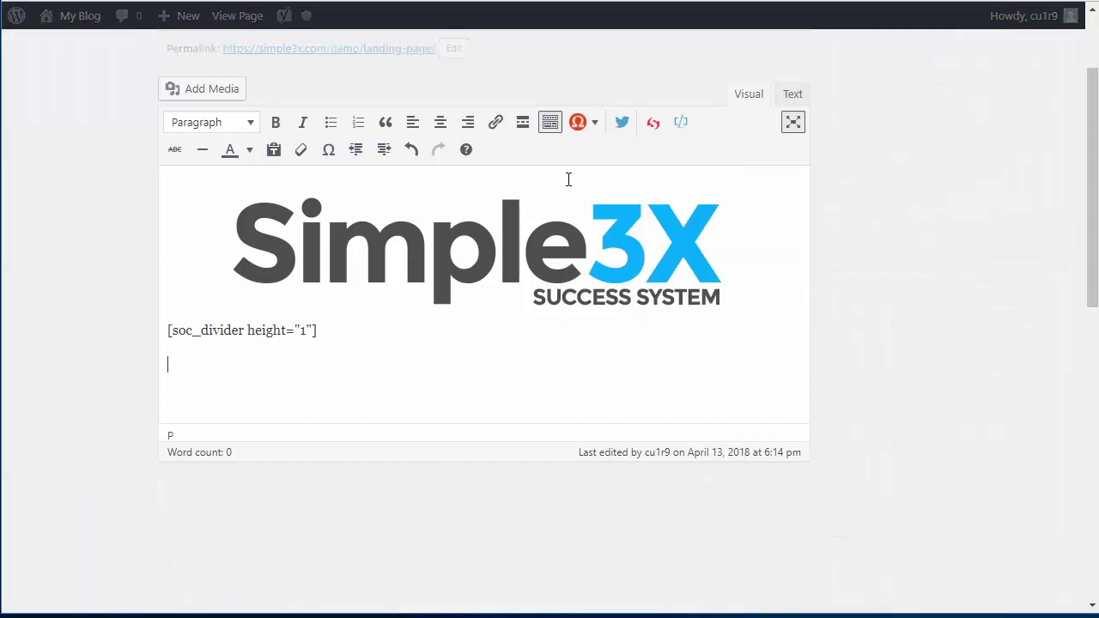
# - Insert a Socrates 1/2 | 1/2 column layout in the empty paragraph below the divider
pyautogui.click(588, 125)
pyautogui.moveTo(637, 245)
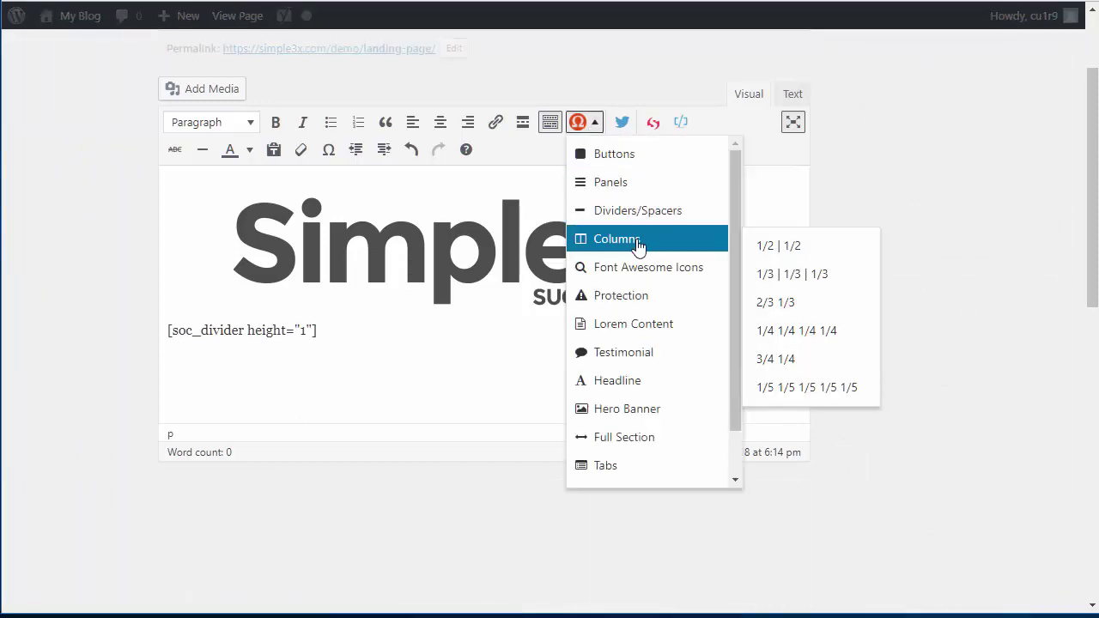
pyautogui.click(753, 247)
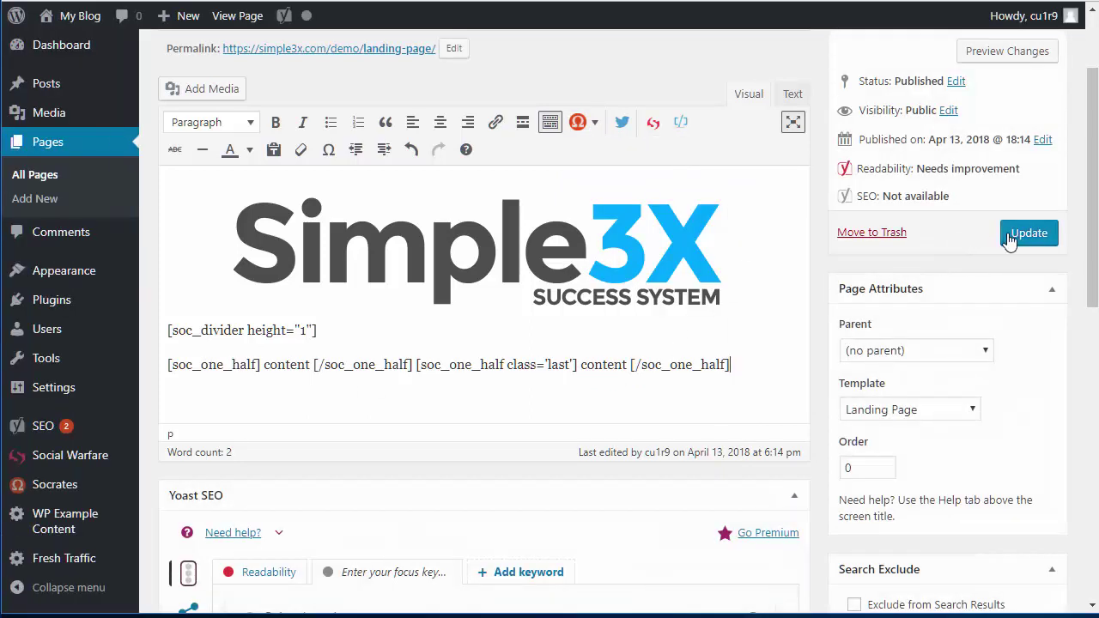
# - Update the page, view the live two-column layout, and return to the page editor
pyautogui.click(1024, 235)
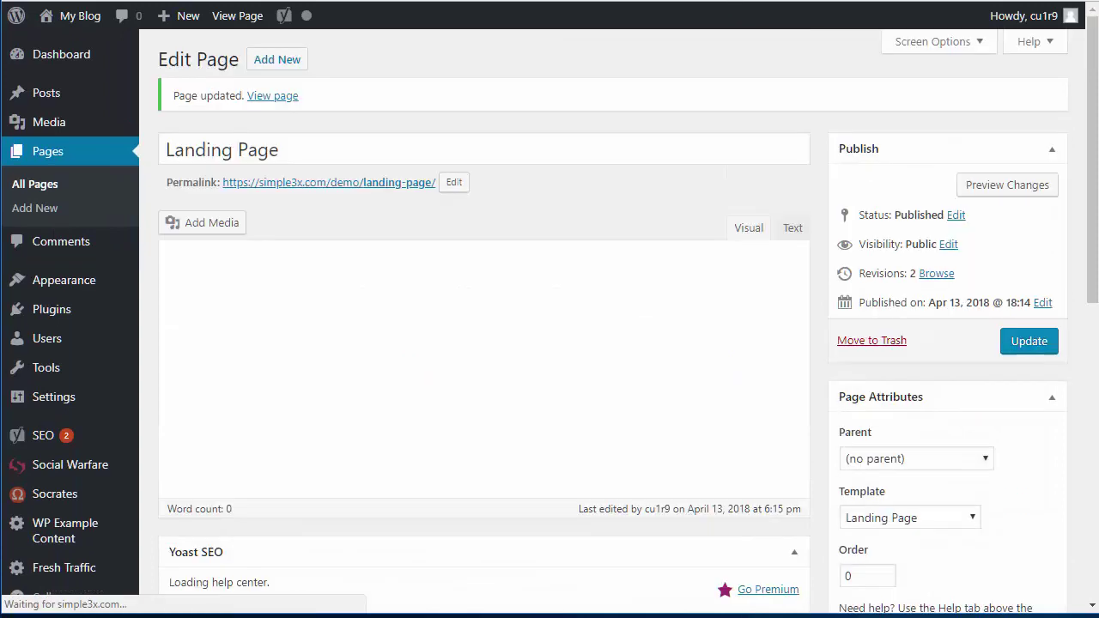
pyautogui.click(237, 16)
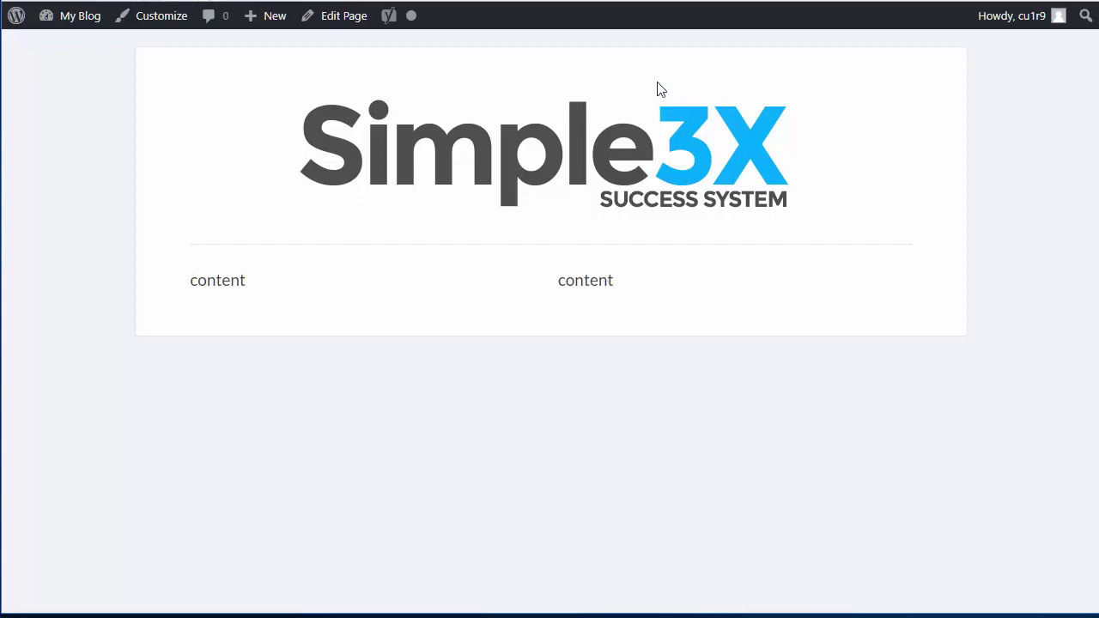
pyautogui.click(609, 2)
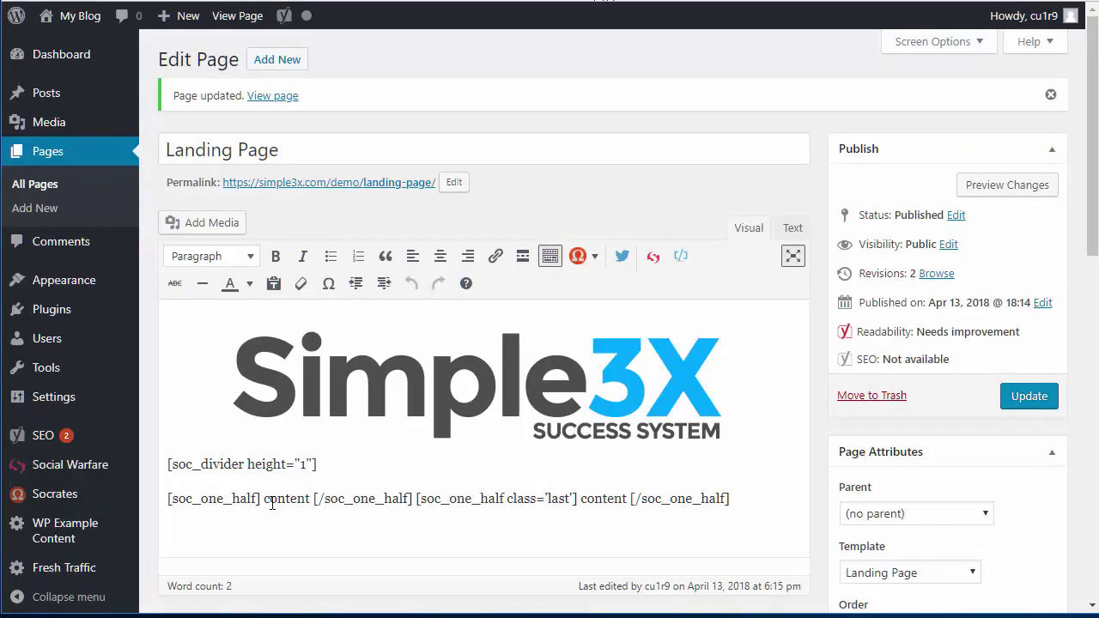
# - Replace the placeholder word in the first column with Socrates Lorem Content
pyautogui.moveTo(265, 503); pyautogui.dragTo(314, 504)
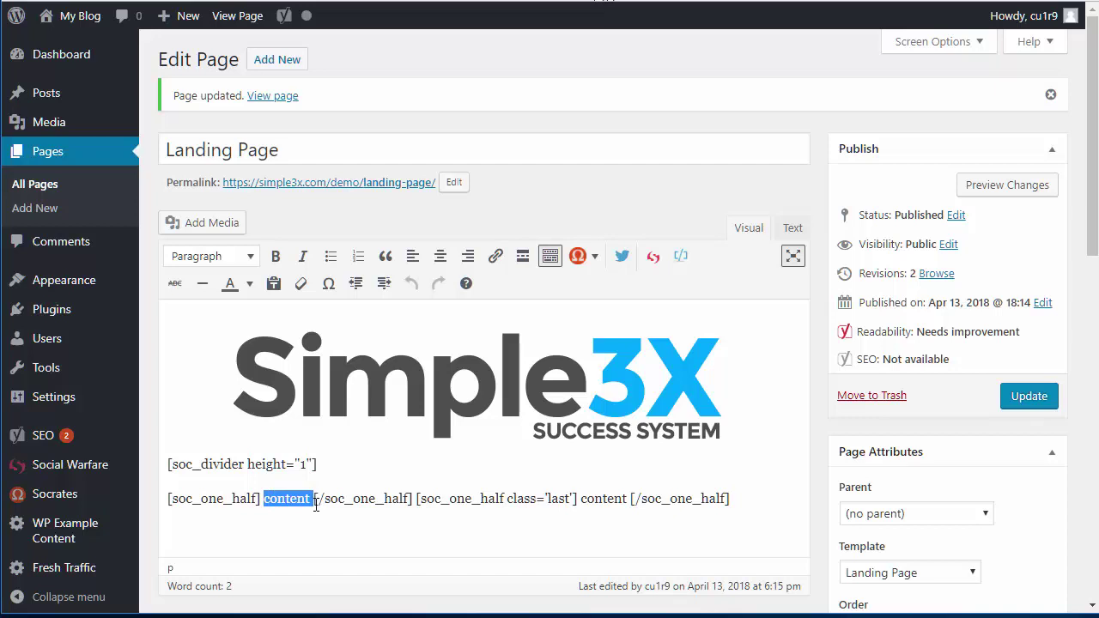
pyautogui.click(577, 255)
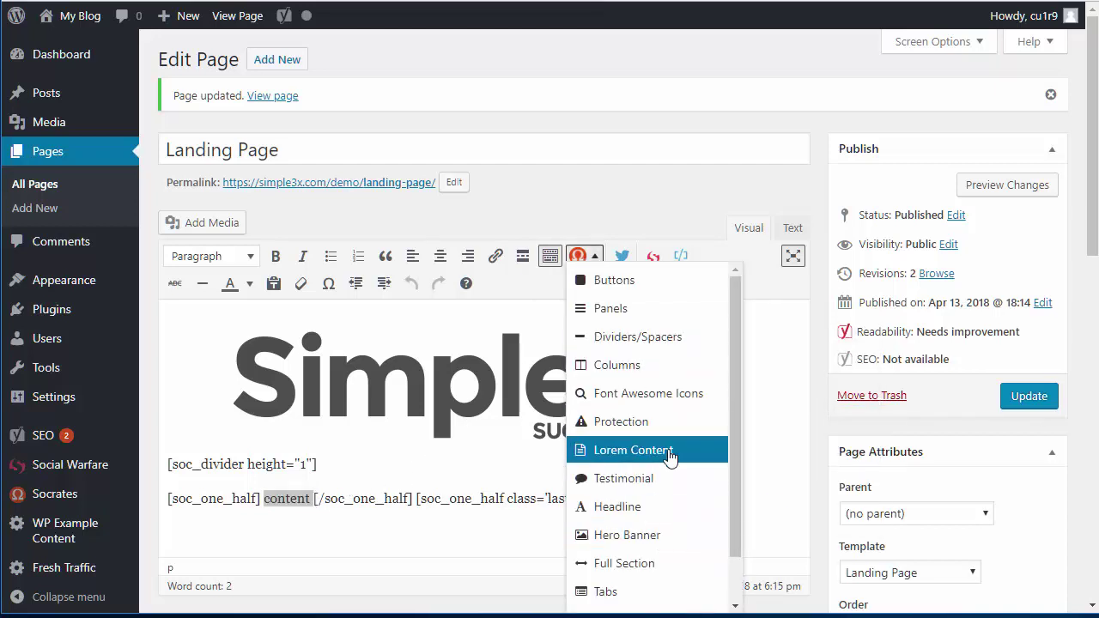
pyautogui.click(634, 450)
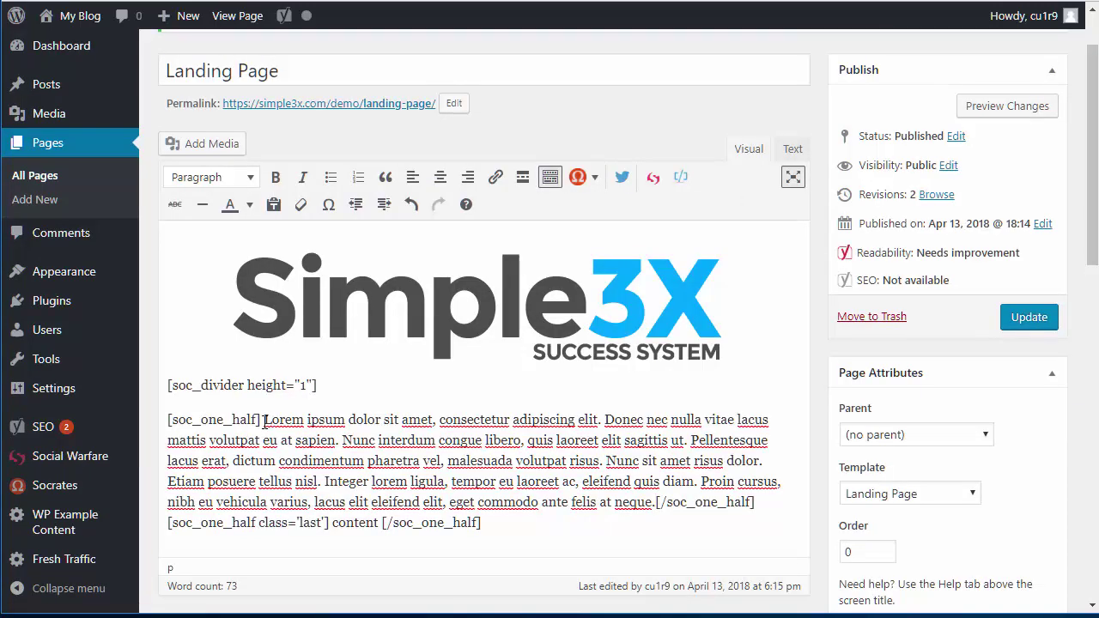
# - Insert a fa-star Font Awesome icon before the first column's lorem text, and update and reload the live page
pyautogui.click(578, 177)
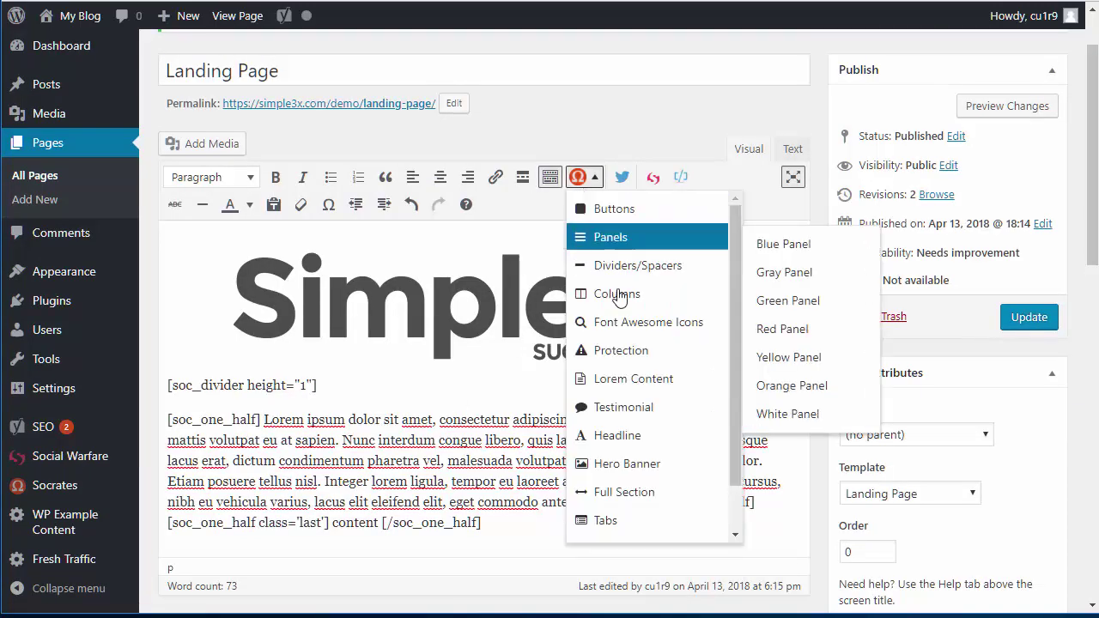
pyautogui.moveTo(630, 320)
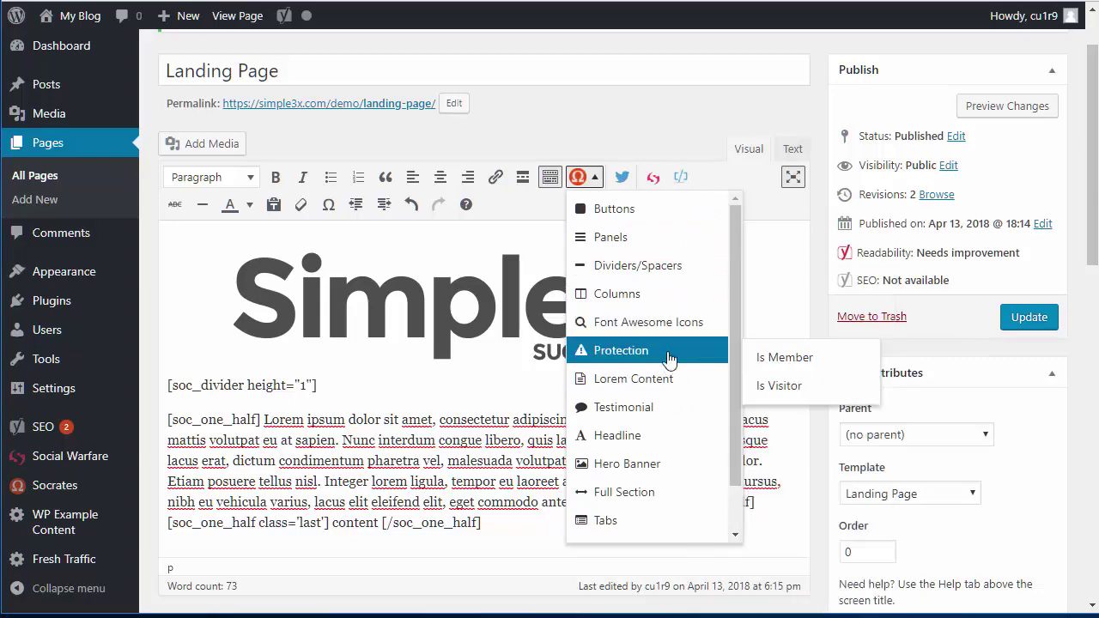
pyautogui.click(778, 450)
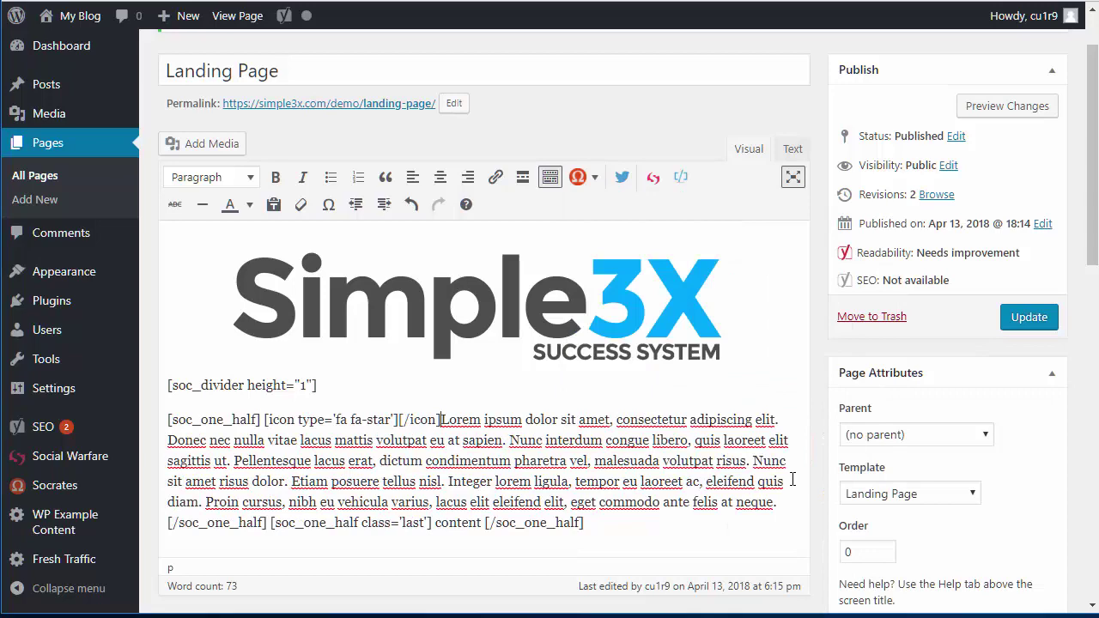
pyautogui.click(1021, 322)
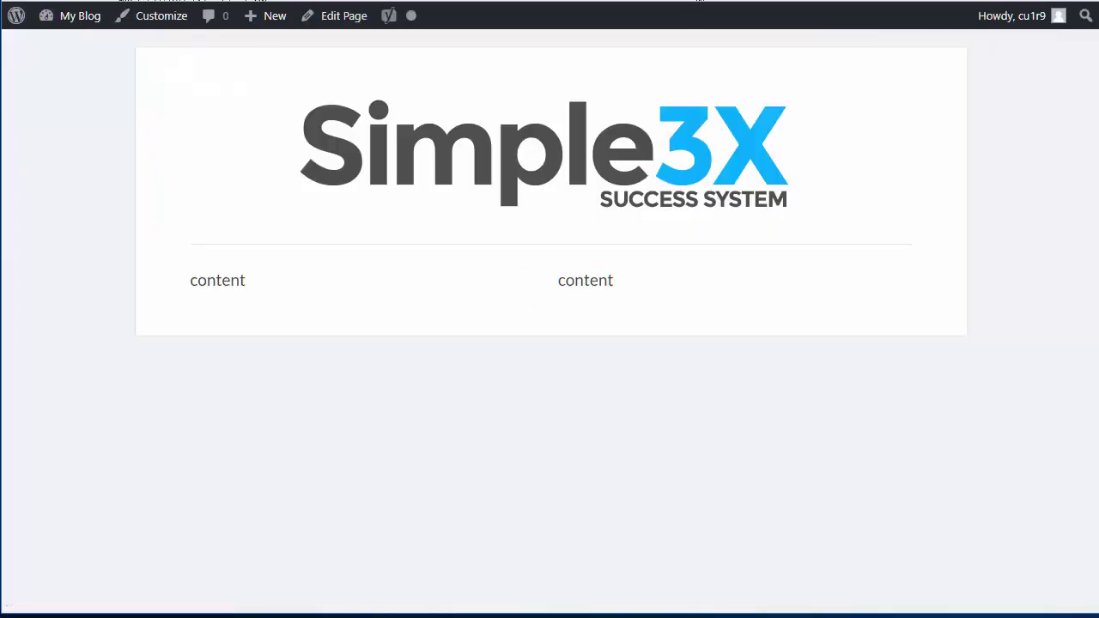
pyautogui.press('F5')
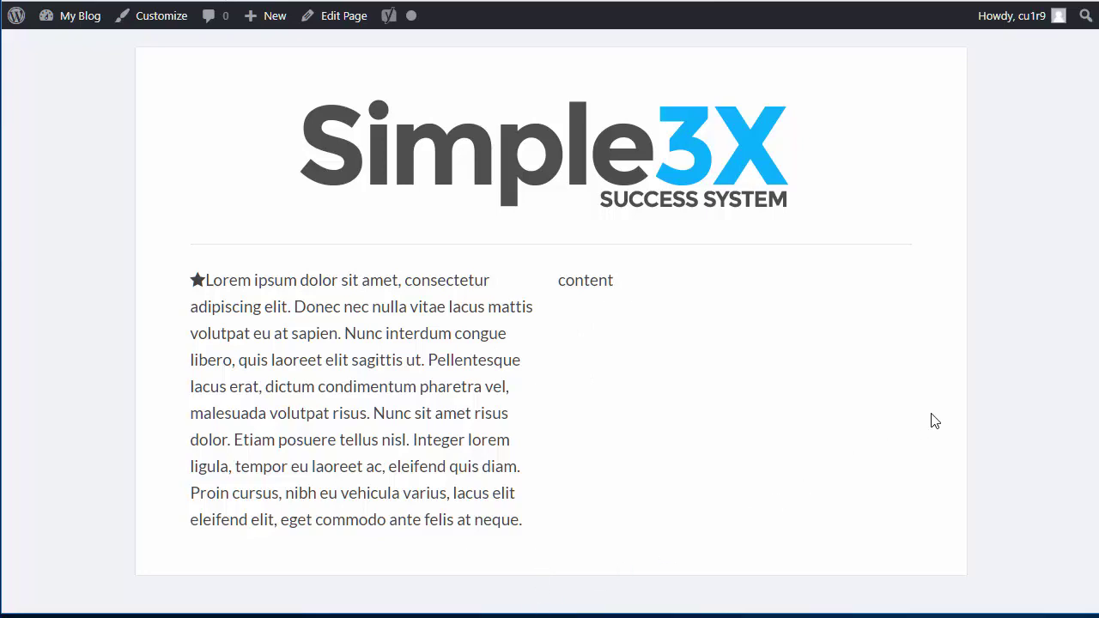
# - Switch to the notes file, copy the AWeber form div and script, and return to the page editor
pyautogui.hotkey('alt', 'Tab')
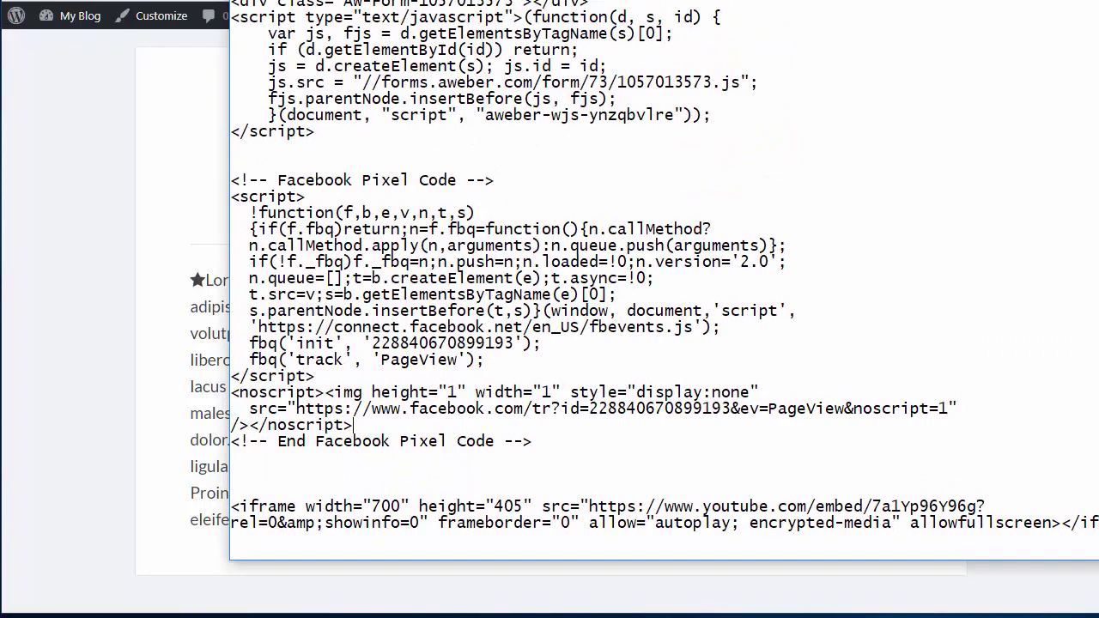
pyautogui.moveTo(342, 152); pyautogui.dragTo(209, 7)
pyautogui.rightClick(288, 47)
pyautogui.click(325, 107)
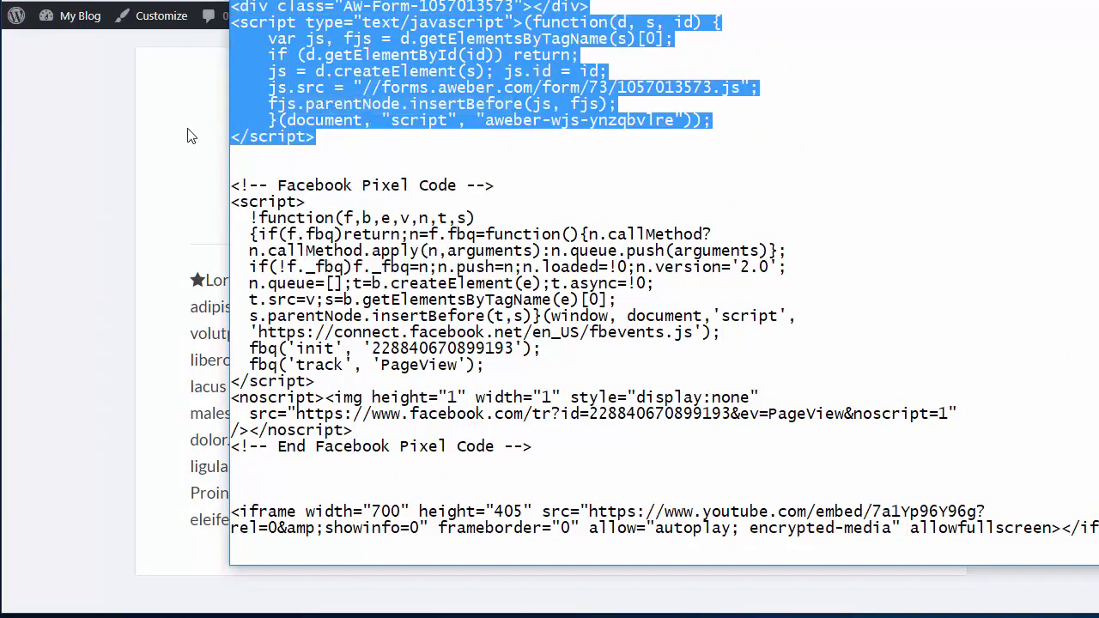
pyautogui.hotkey('alt', 'Tab')
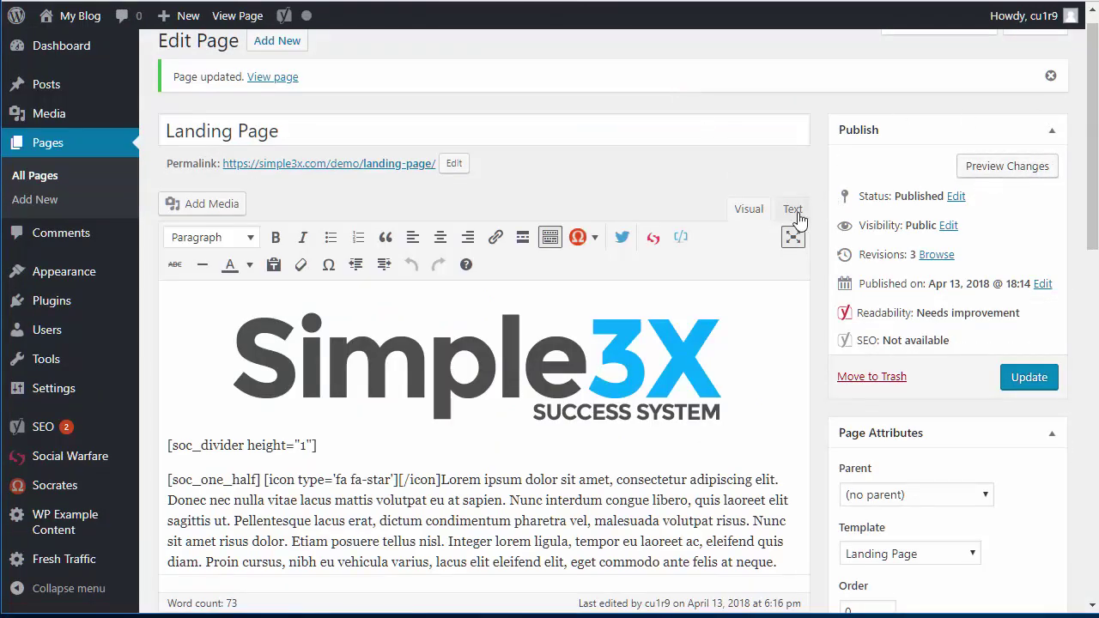
# - Replace the second column's placeholder with the AWeber form code in the page's HTML source, and update and view the page
pyautogui.click(792, 209)
pyautogui.moveTo(1092, 184); pyautogui.dragTo(1068, 216)
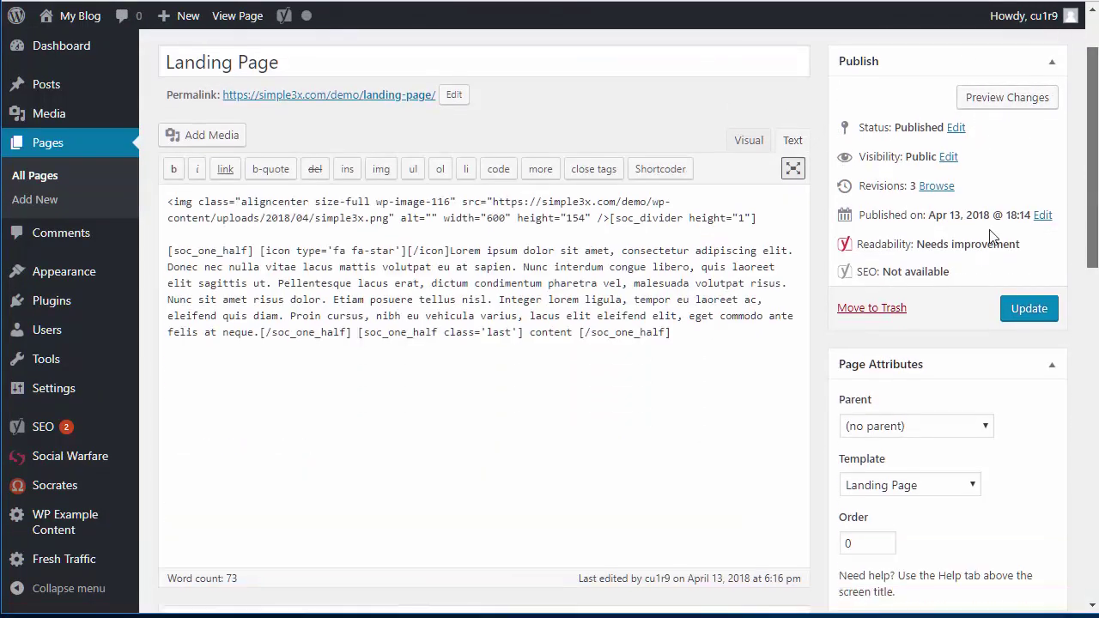
pyautogui.moveTo(530, 322); pyautogui.dragTo(568, 324)
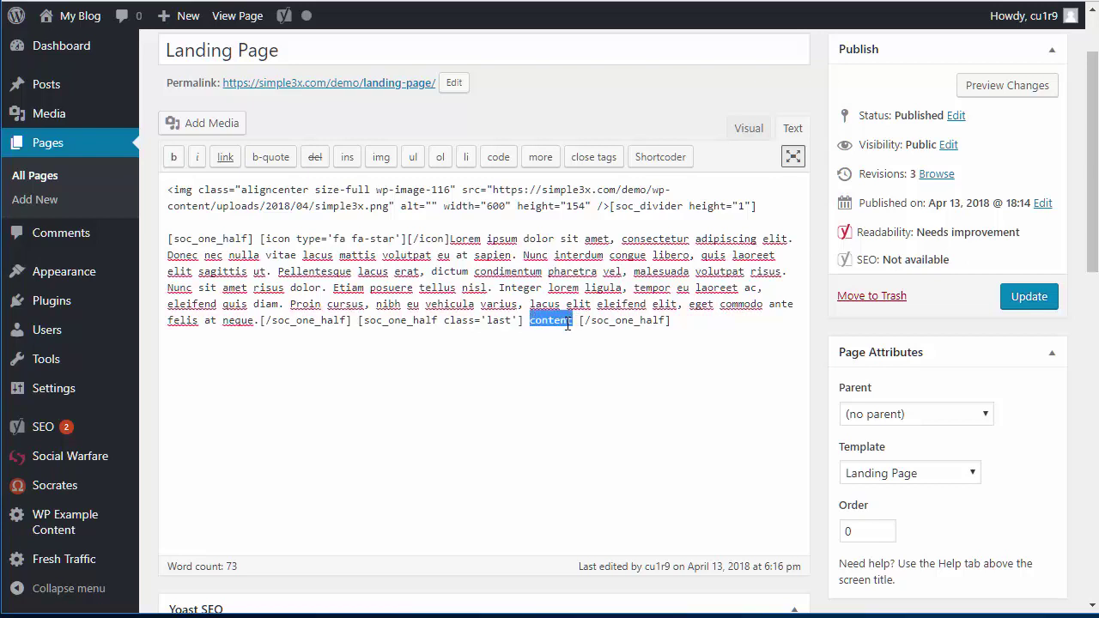
pyautogui.rightClick(568, 325)
pyautogui.click(592, 394)
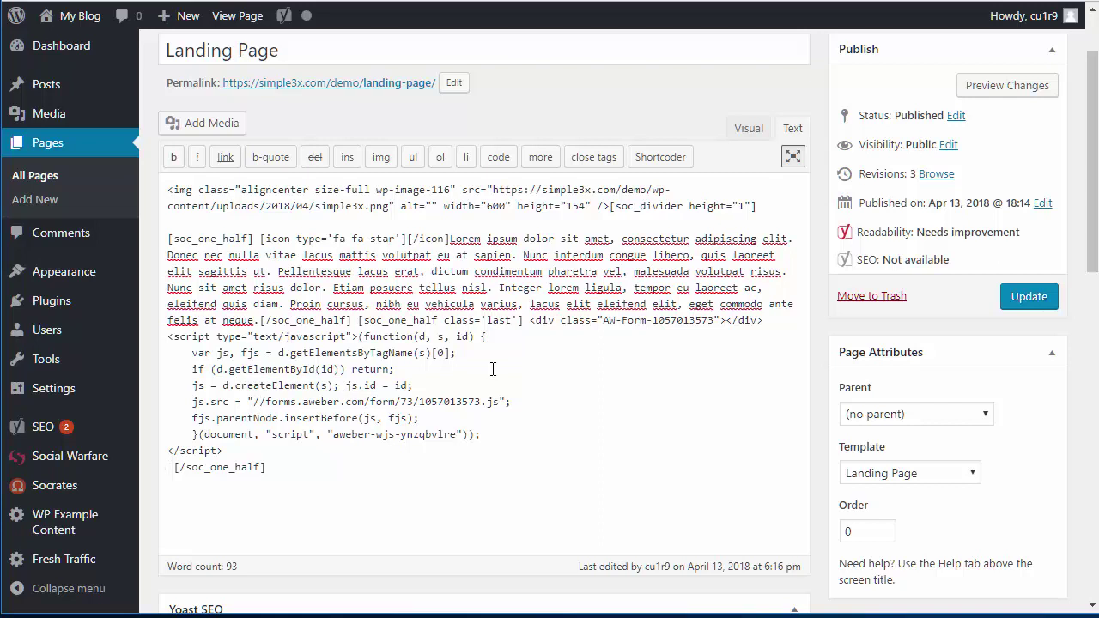
pyautogui.click(1027, 296)
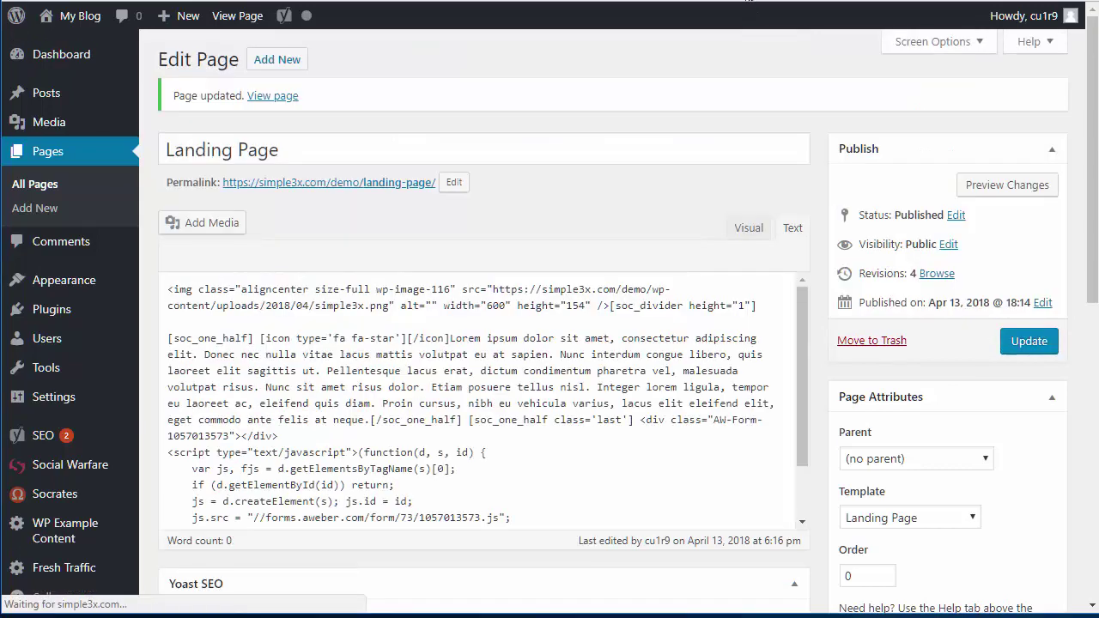
pyautogui.click(272, 95)
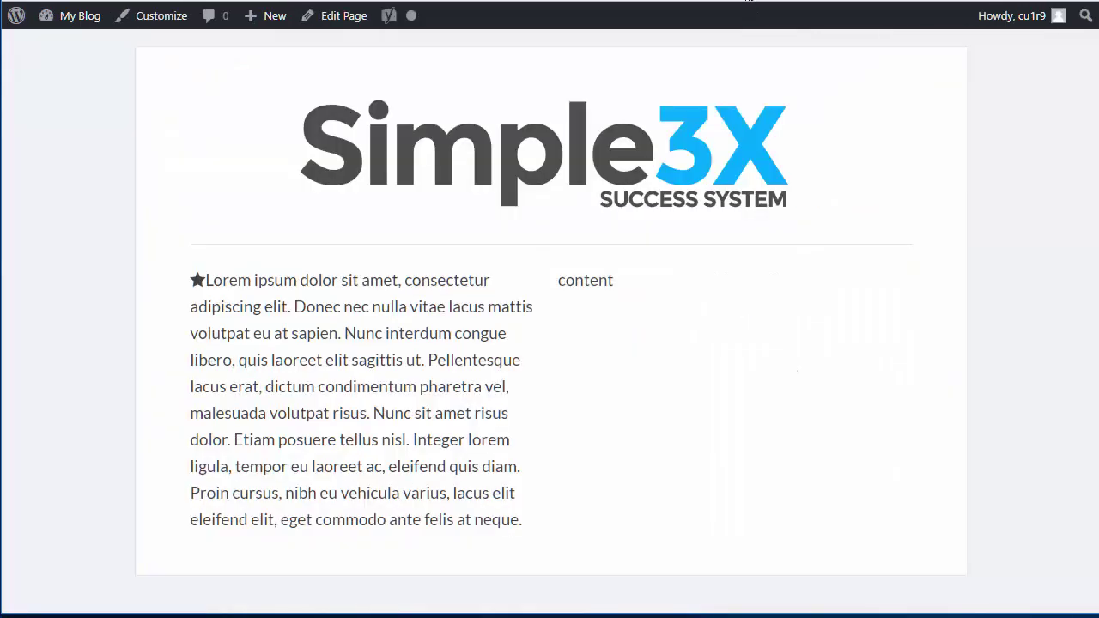
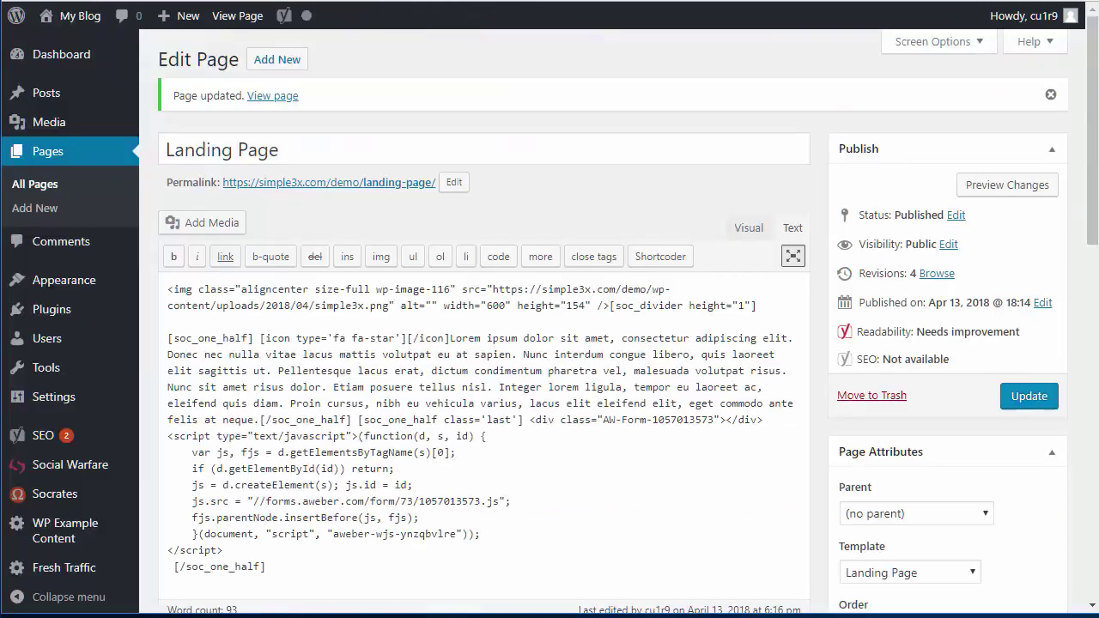
# - Replace the lorem text in the visual editor with the copied "In UNDER 3 minutes you will learn" message, and update the page
pyautogui.click(748, 228)
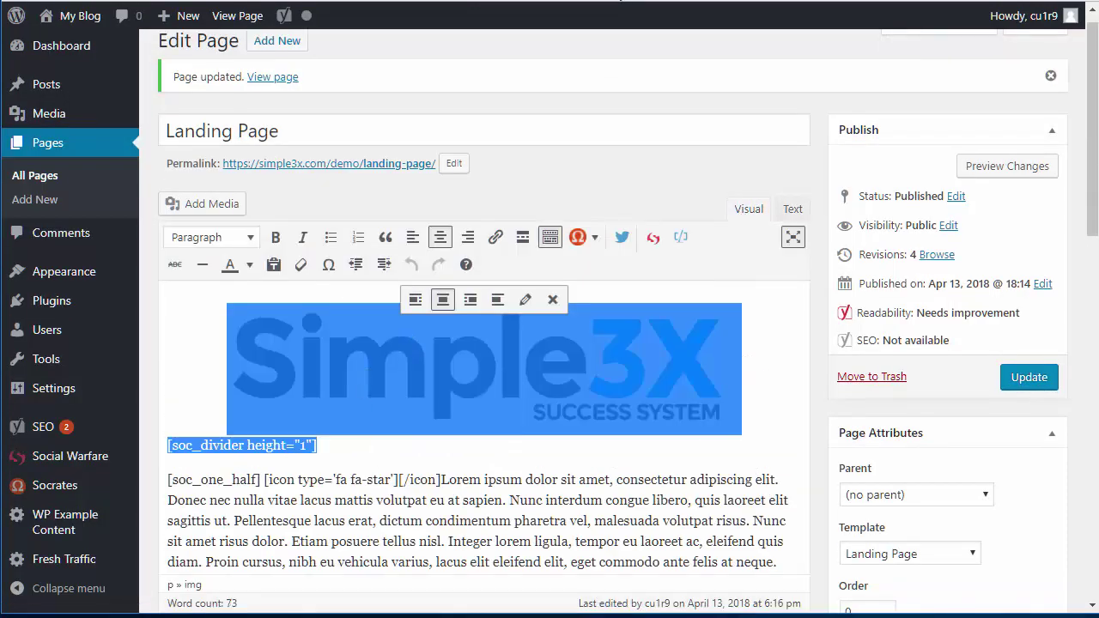
pyautogui.scroll(-3, 481, 344)
pyautogui.click(604, 307)
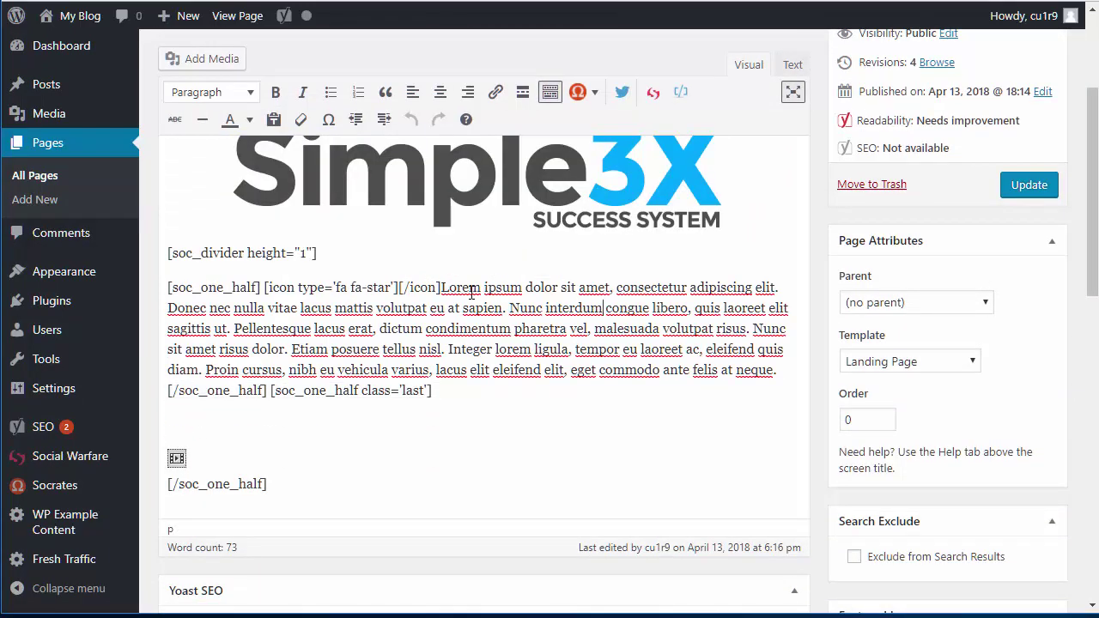
pyautogui.moveTo(442, 288); pyautogui.dragTo(781, 375)
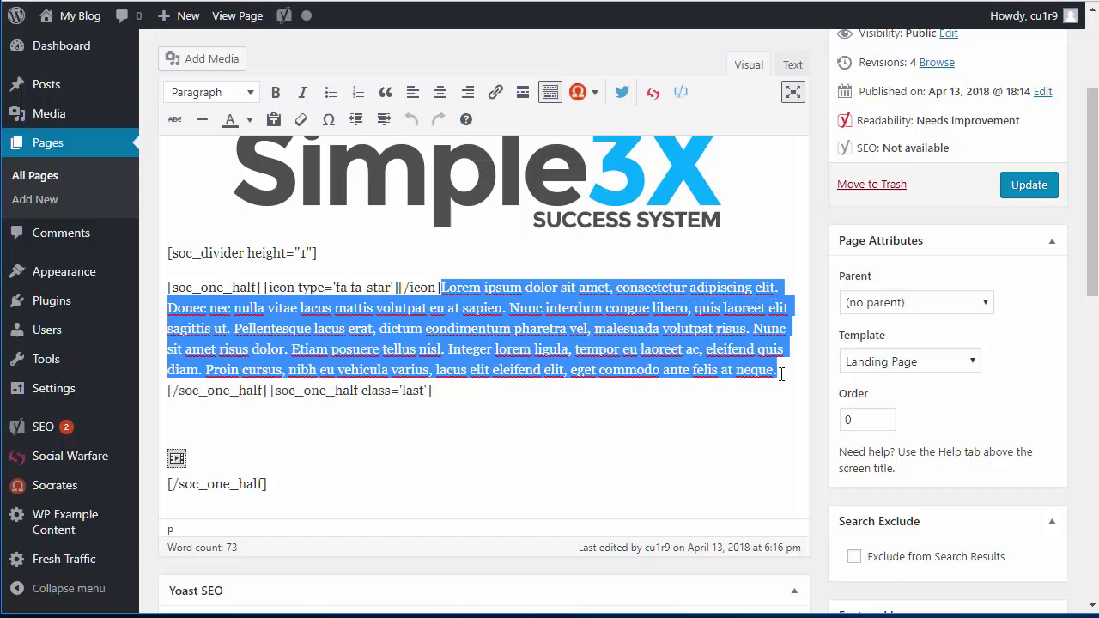
pyautogui.rightClick(668, 333)
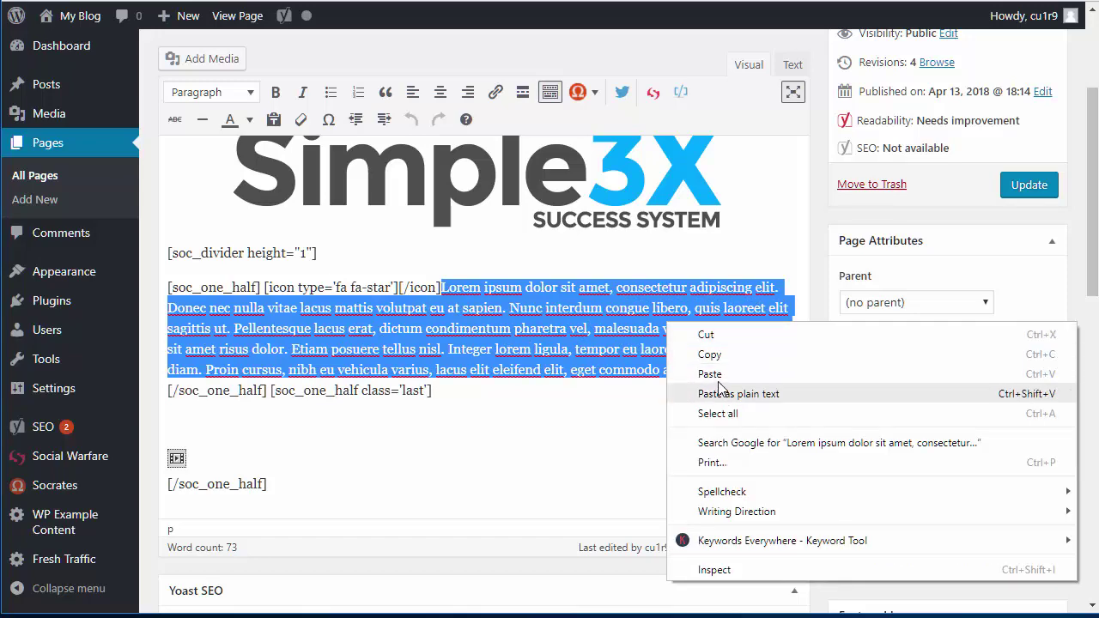
pyautogui.click(719, 388)
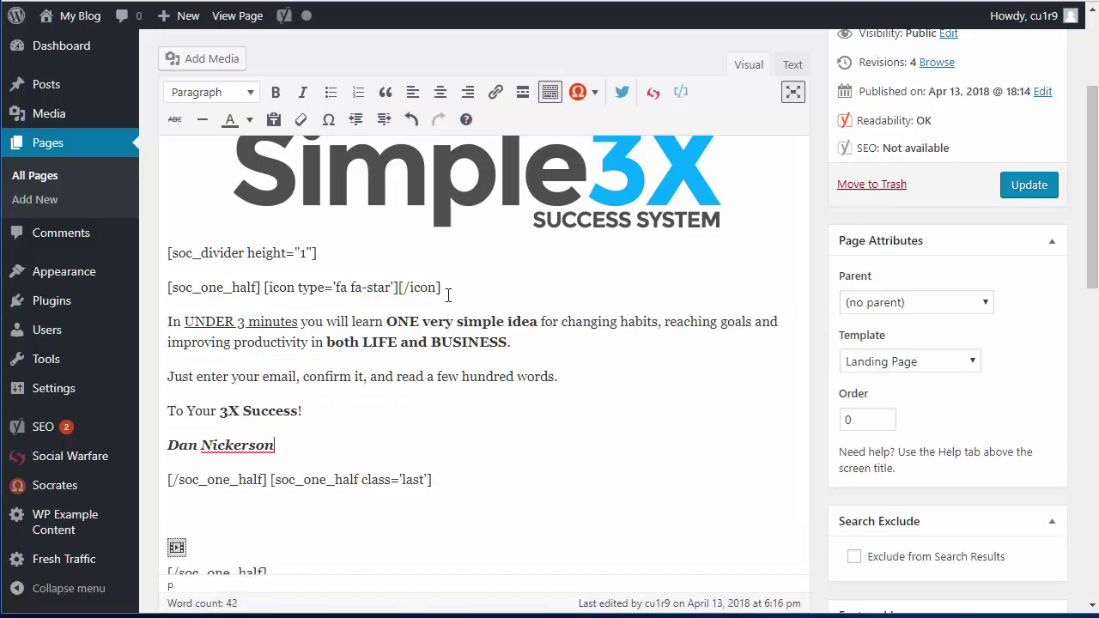
pyautogui.click(1021, 187)
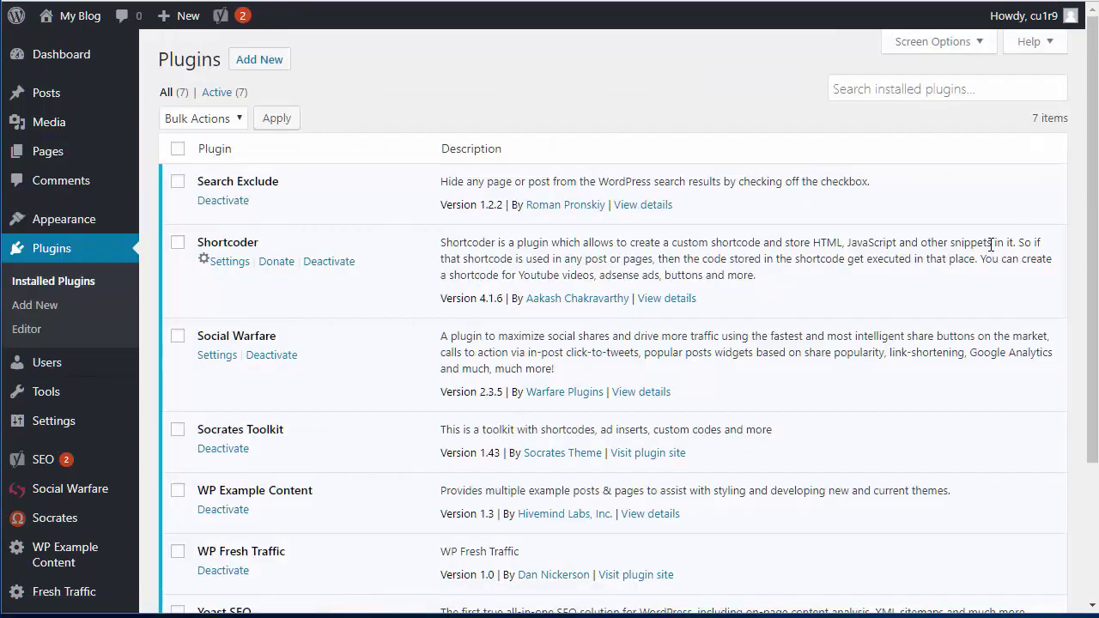
# - Look through the installed plugins and their descriptions
pyautogui.moveTo(1094, 213)
pyautogui.mouseDown()
pyautogui.moveTo(1086, 354)
pyautogui.moveTo(1081, 203)
pyautogui.mouseUp()
pyautogui.moveTo(1087, 375); pyautogui.dragTo(1095, 468)
pyautogui.scroll(-1, 368, 437)
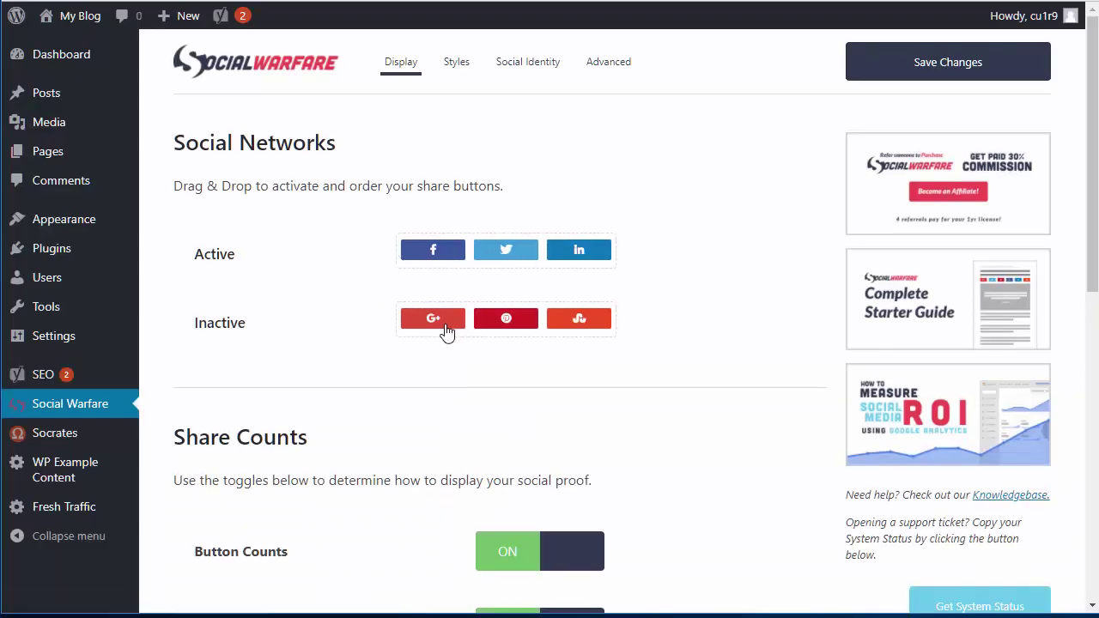
# - Try adding Google+ to Social Warfare's active networks, move it back to the inactive ones, and save the changes
pyautogui.moveTo(444, 327); pyautogui.dragTo(622, 268)
pyautogui.moveTo(454, 321); pyautogui.dragTo(652, 268)
pyautogui.moveTo(565, 309); pyautogui.dragTo(535, 309)
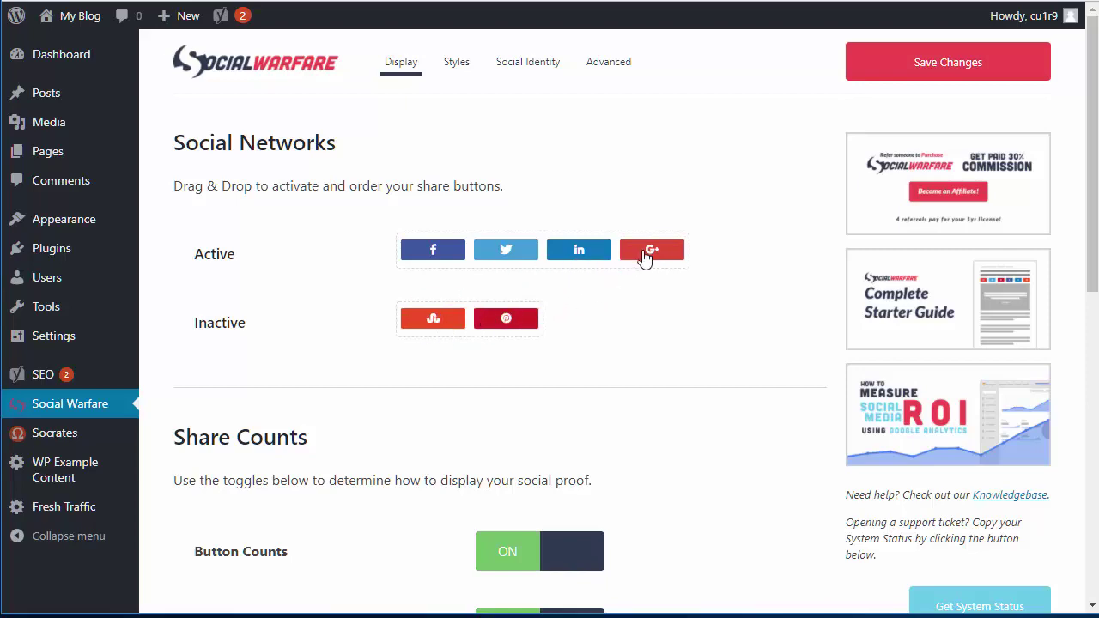
pyautogui.moveTo(650, 255); pyautogui.dragTo(549, 322)
pyautogui.moveTo(1093, 246); pyautogui.dragTo(1084, 189)
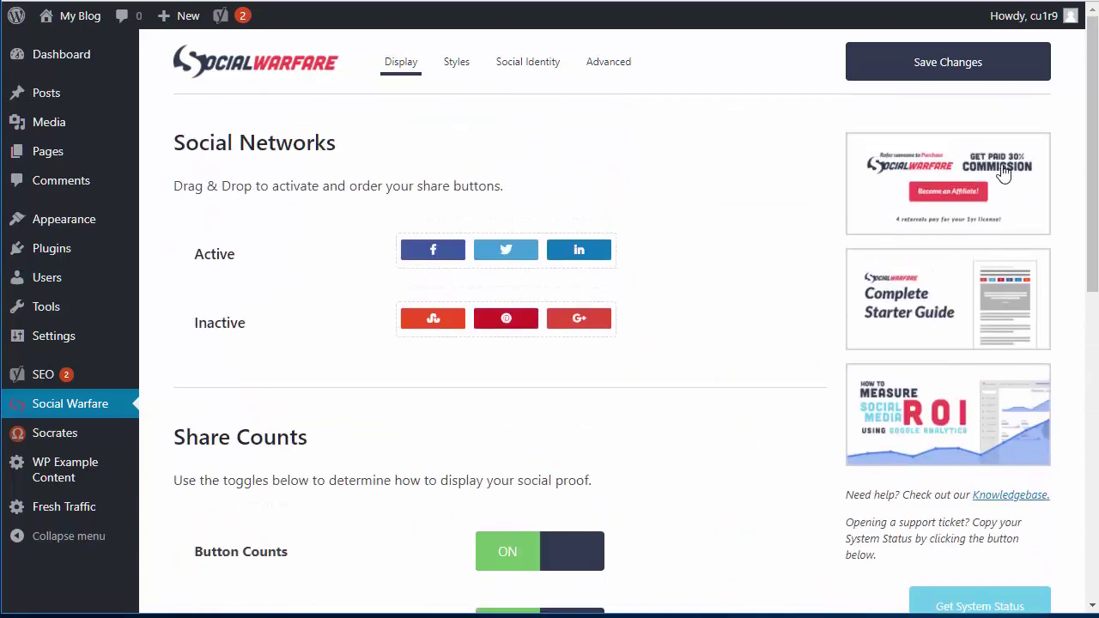
pyautogui.click(945, 70)
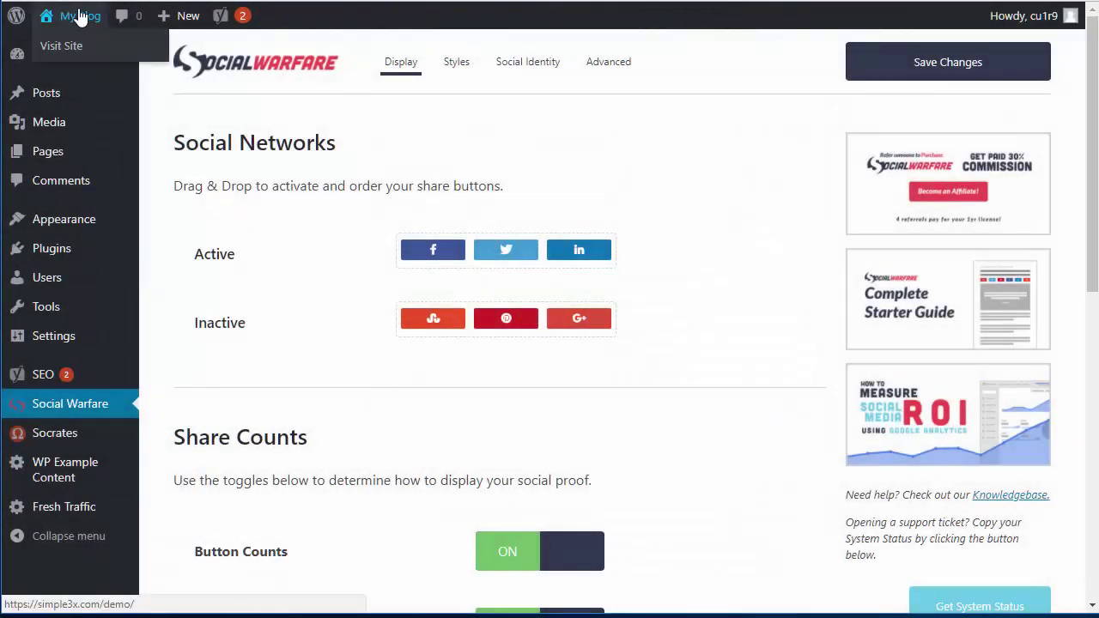
# - Return to the Landing Page editor and go to the end of the content, after the closing column shortcode
pyautogui.hotkey('alt', 'Left')
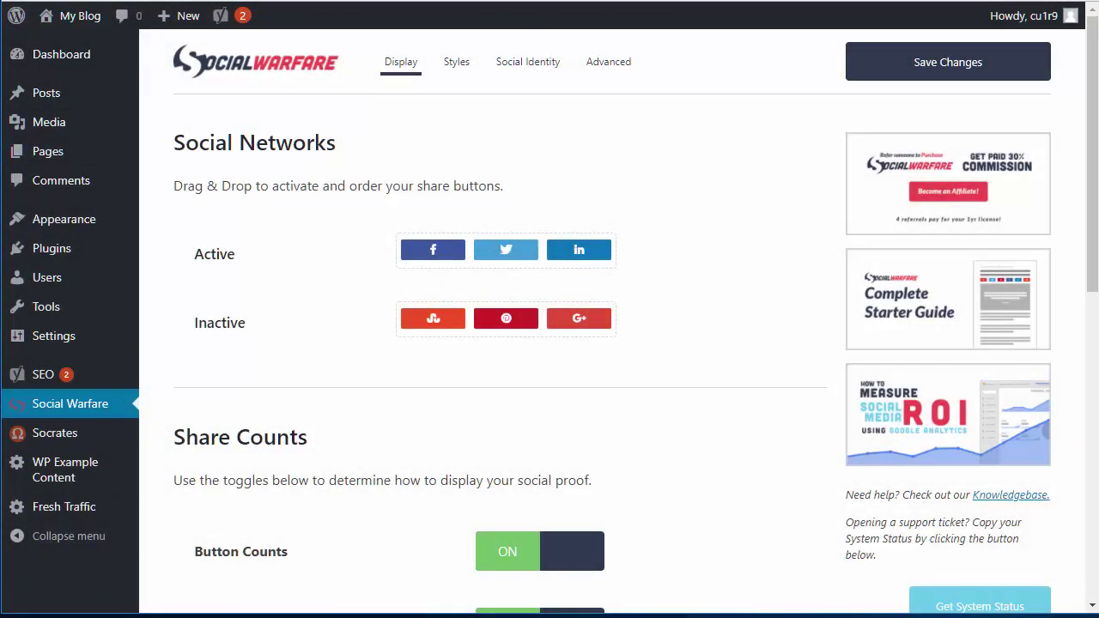
pyautogui.hotkey('alt', 'Left')
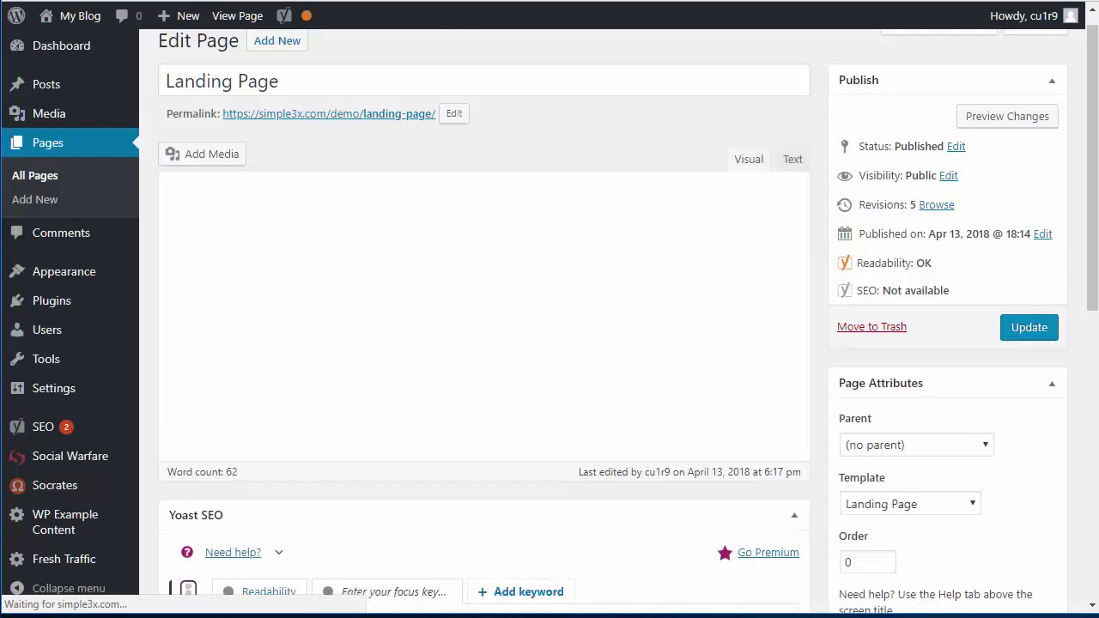
pyautogui.moveTo(1084, 275); pyautogui.dragTo(1089, 355)
pyautogui.scroll(-1, 605, 404)
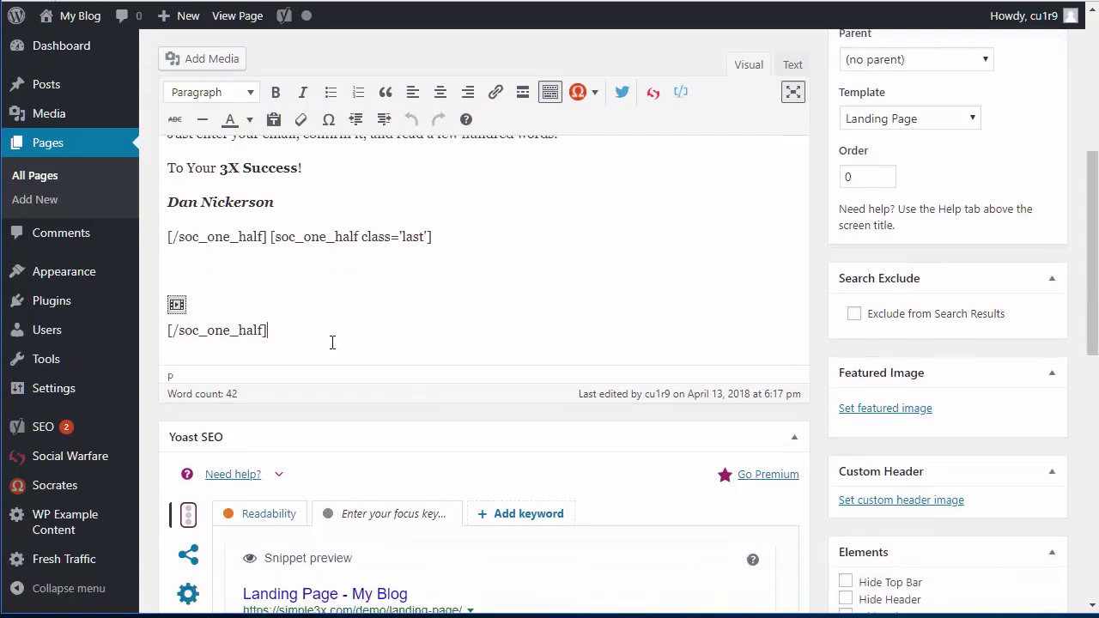
# - Insert a Socrates divider with height 1 on a new line below the closing column shortcode
pyautogui.press('Return')
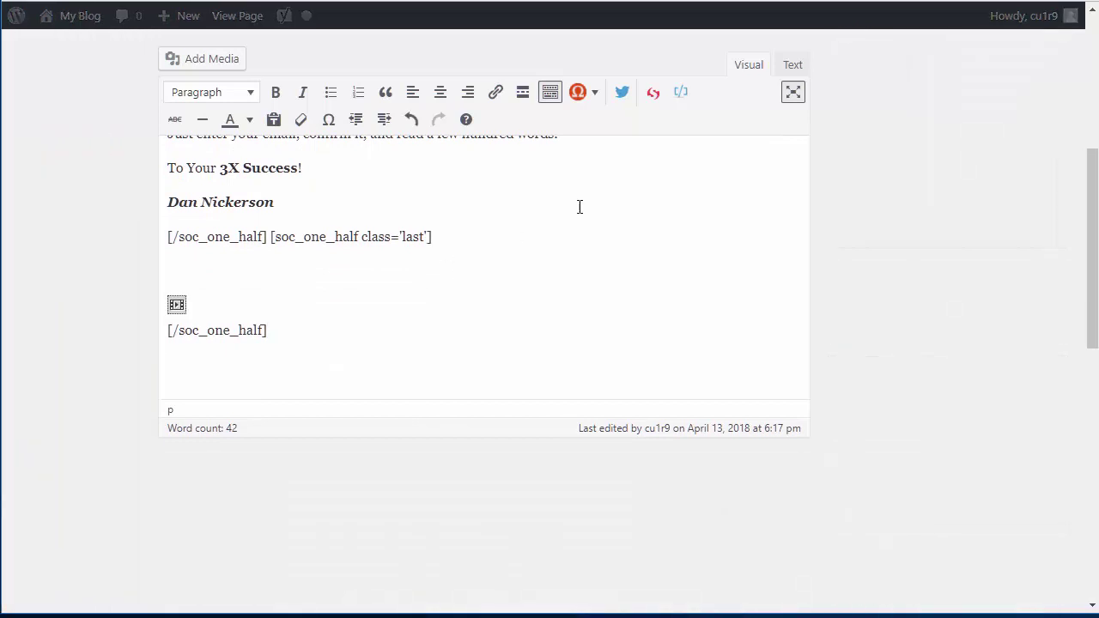
pyautogui.click(593, 92)
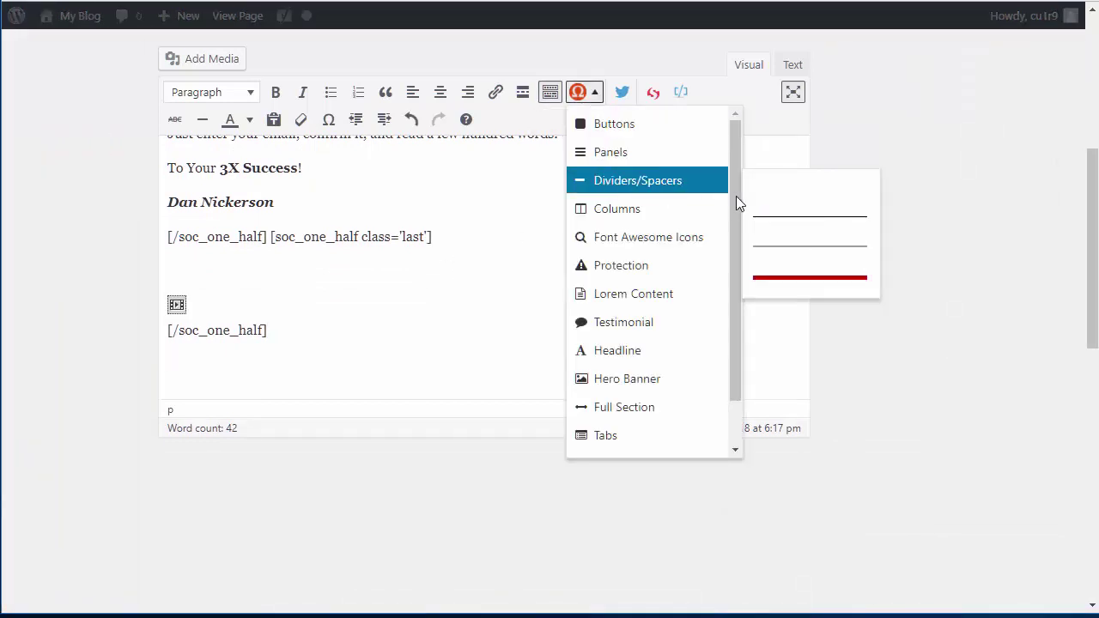
pyautogui.moveTo(724, 190)
pyautogui.click(783, 211)
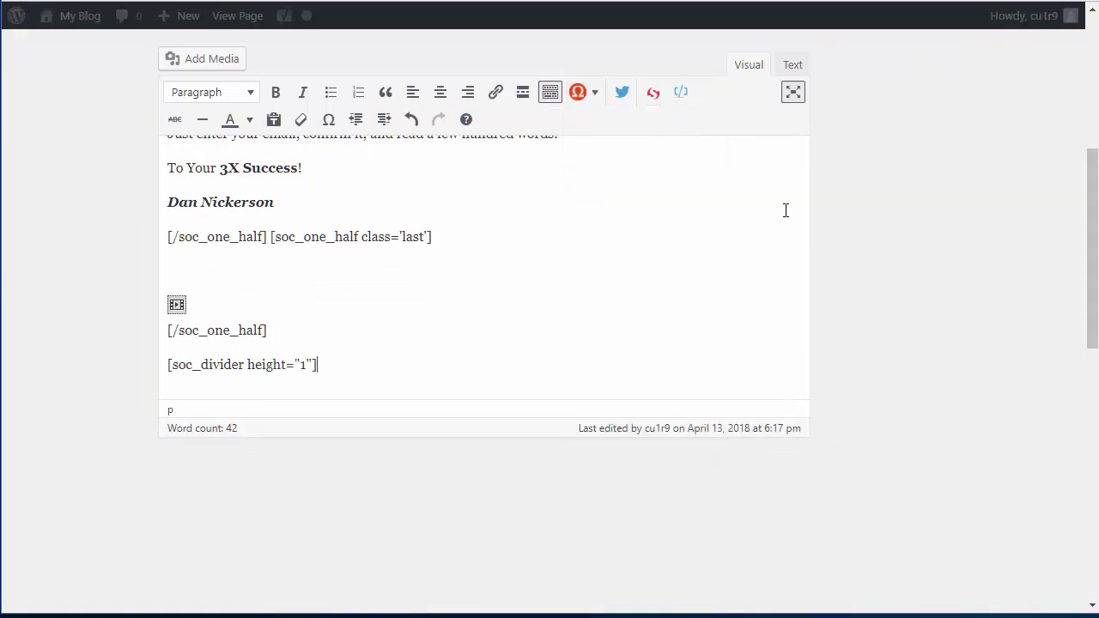
# - Add the [social_warfare] shortcode below the divider, update the page, and check the published landing page down to its end
pyautogui.press('Return')
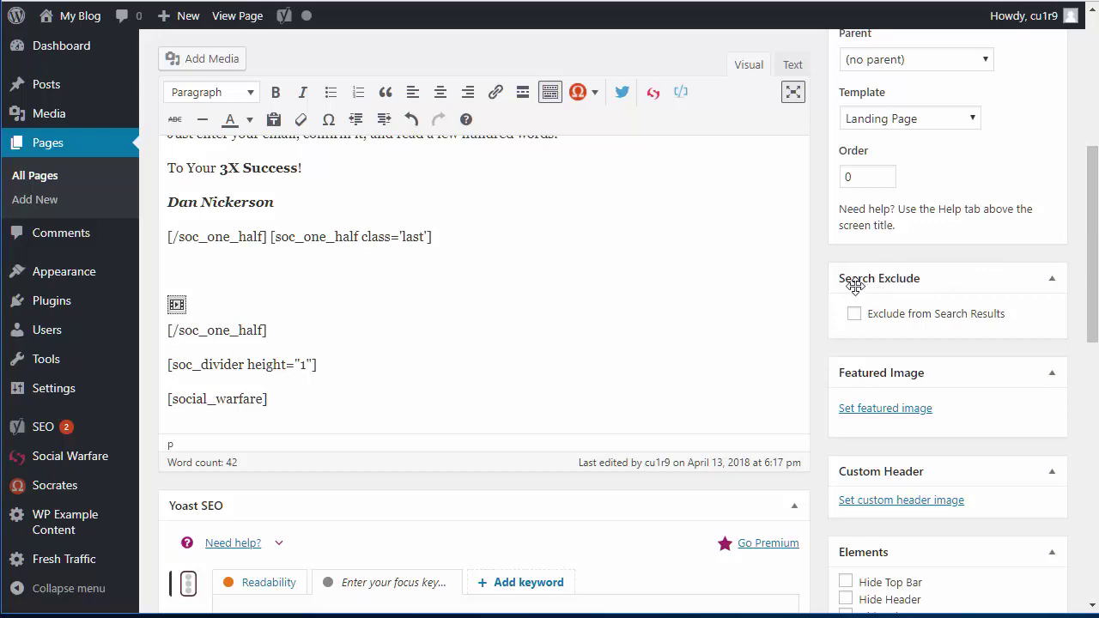
pyautogui.moveTo(1093, 232); pyautogui.dragTo(1095, 108)
pyautogui.click(1028, 310)
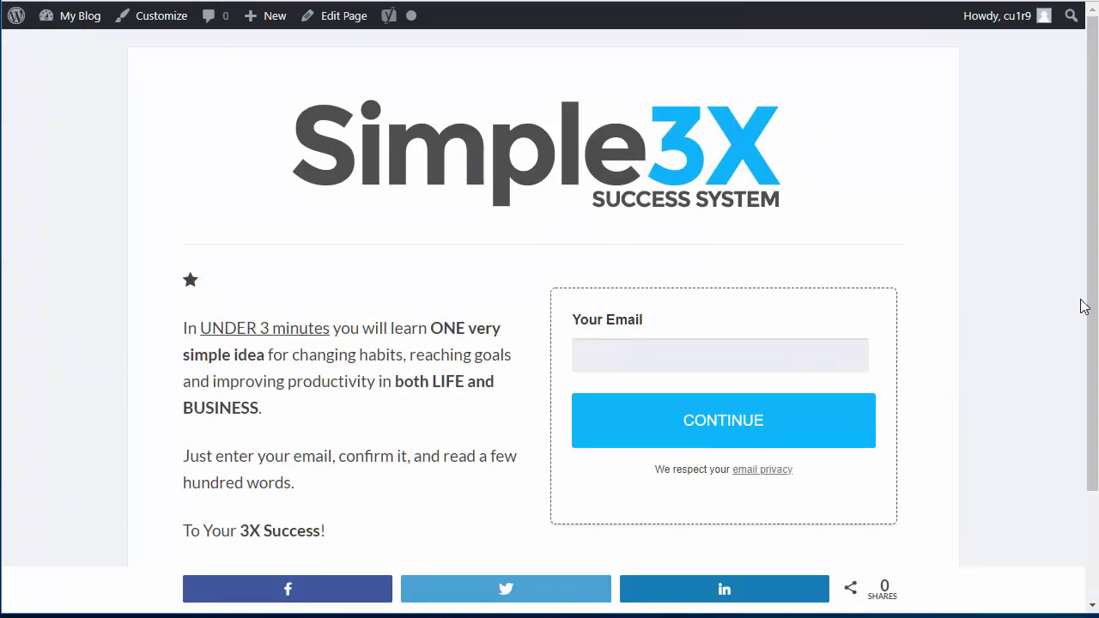
pyautogui.moveTo(1092, 347); pyautogui.dragTo(1092, 456)
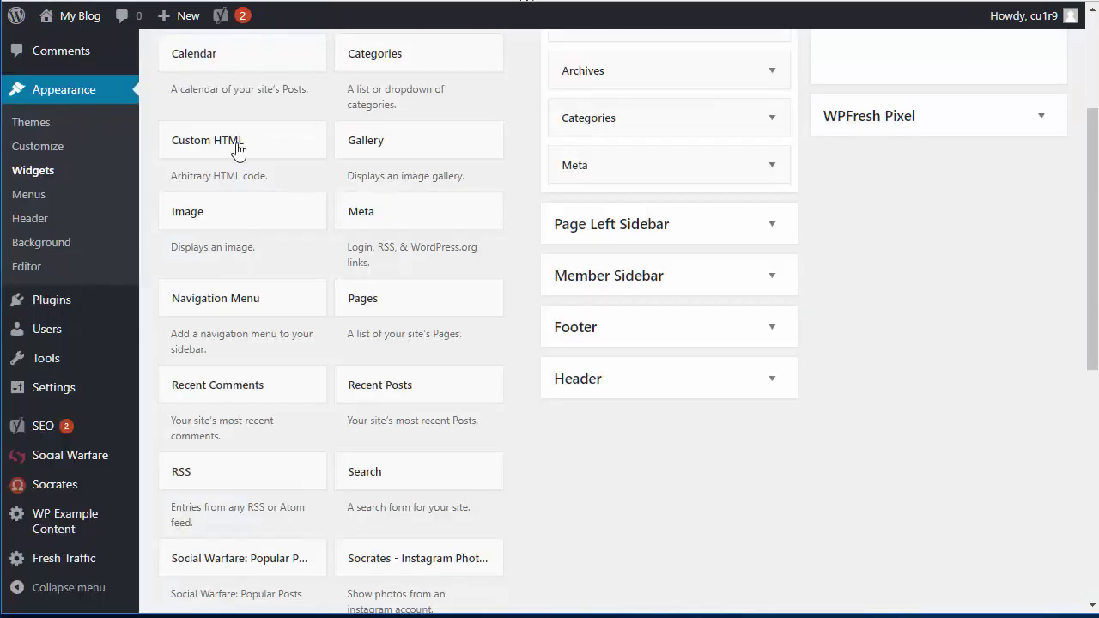
# - Open the Landing Footer menu for editing, add Headers Page and Links Page to it, and save the menu
pyautogui.click(48, 196)
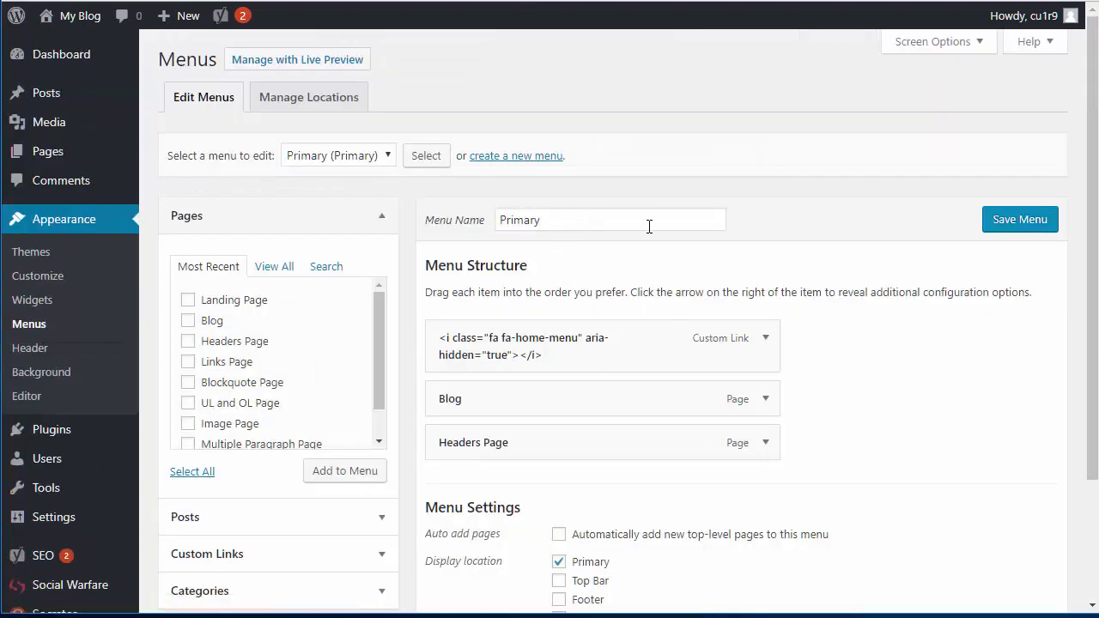
pyautogui.click(363, 158)
pyautogui.click(356, 176)
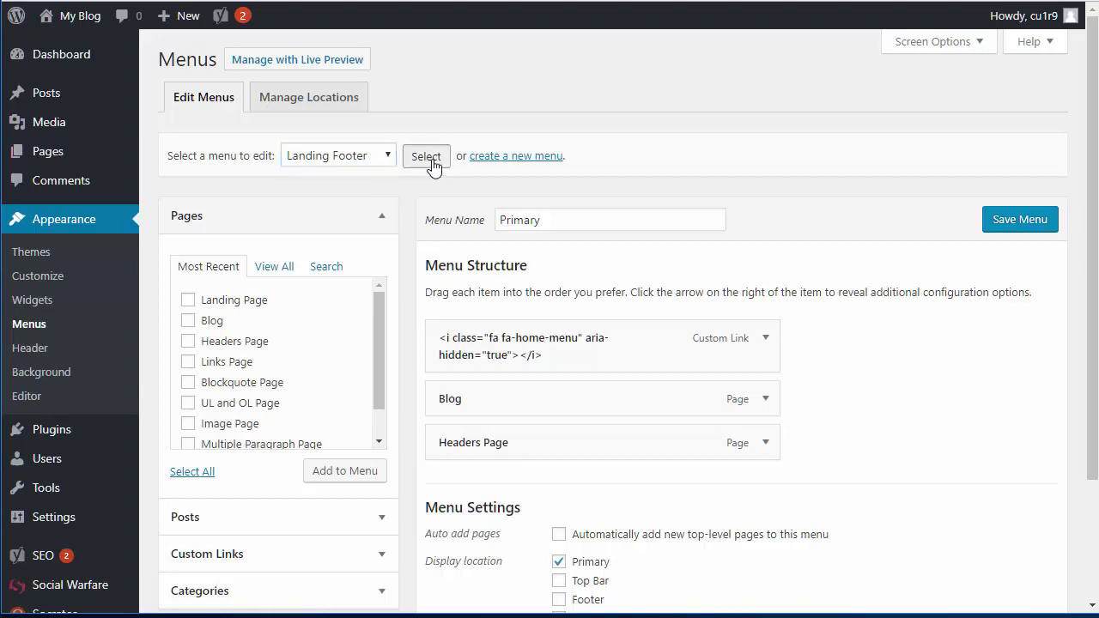
pyautogui.click(426, 157)
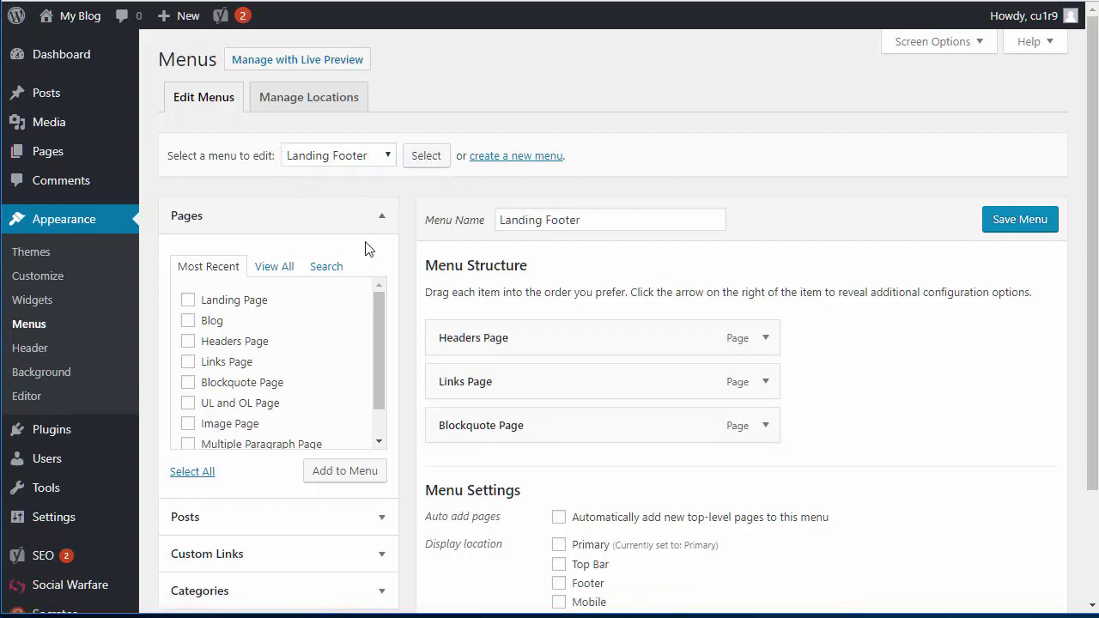
pyautogui.click(188, 341)
pyautogui.click(188, 363)
pyautogui.click(333, 472)
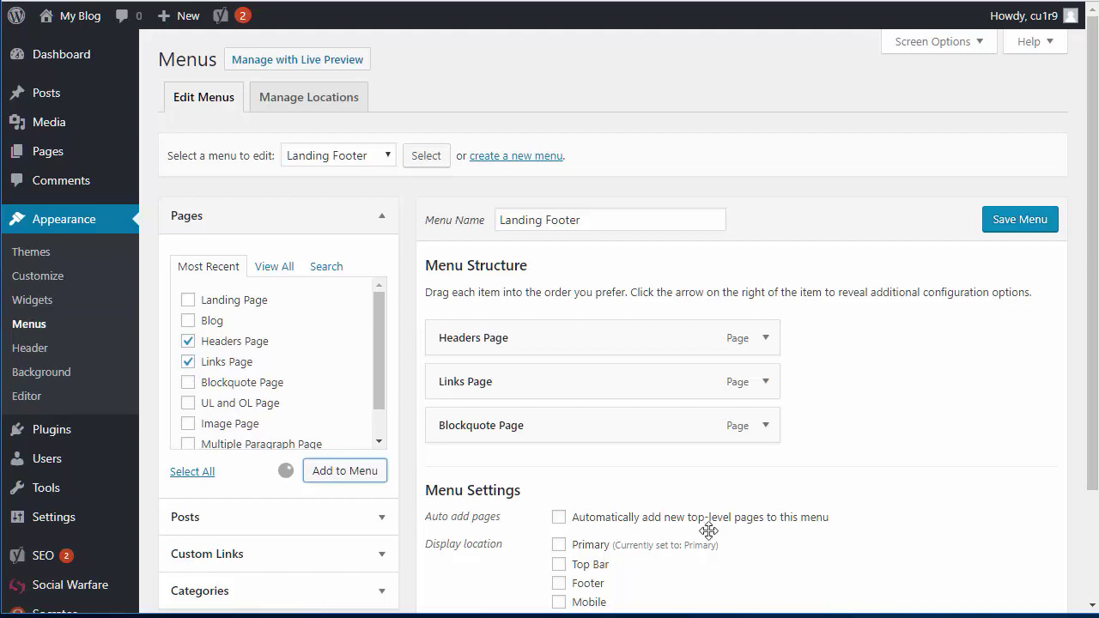
pyautogui.click(1013, 220)
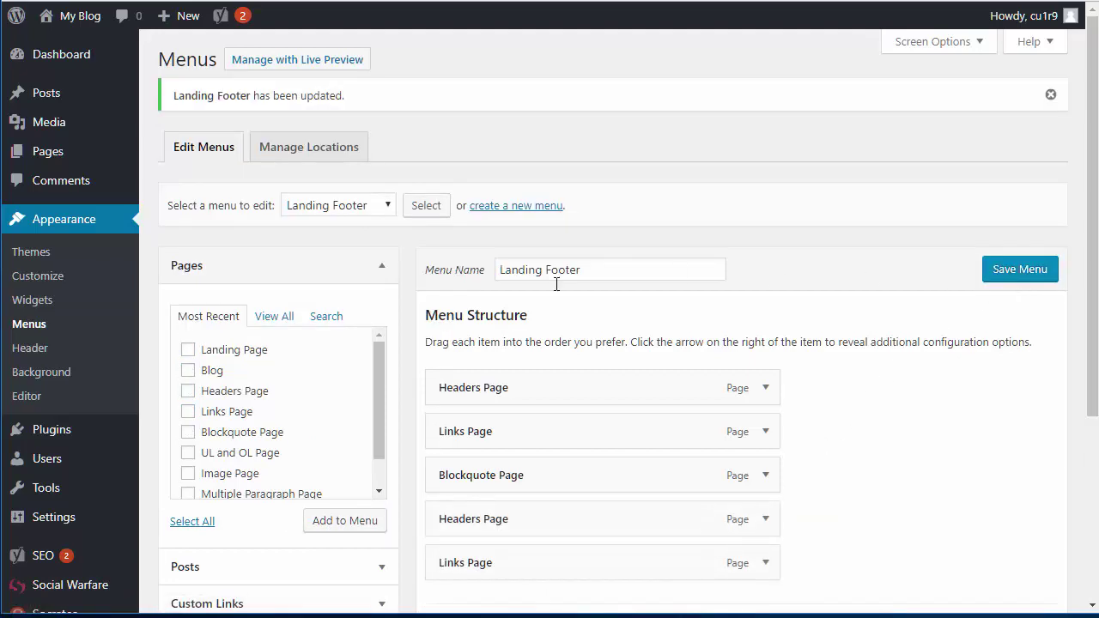
# - Add a Navigation Menu widget using the Landing Footer menu to the Landing Page Footer area, save it, and check the landing page
pyautogui.click(39, 300)
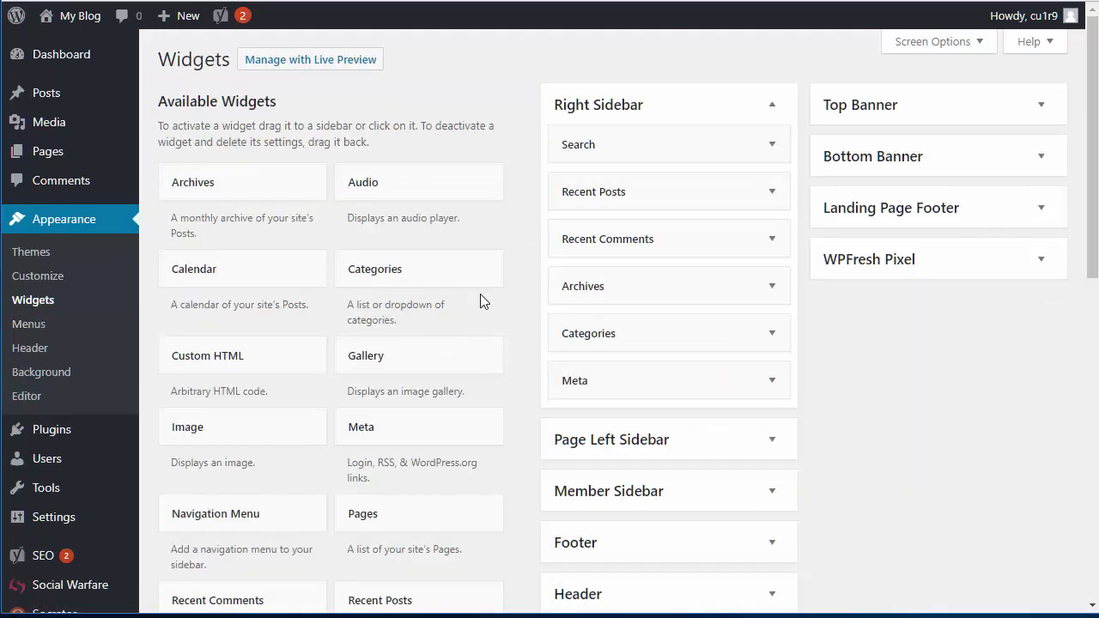
pyautogui.click(1042, 209)
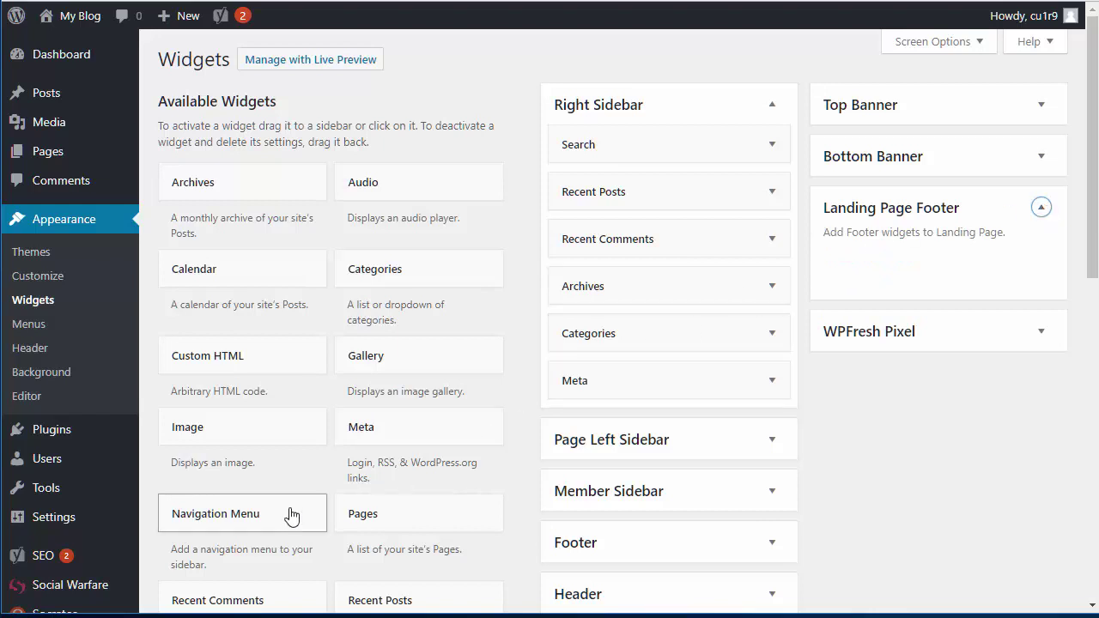
pyautogui.moveTo(289, 515); pyautogui.dragTo(975, 266)
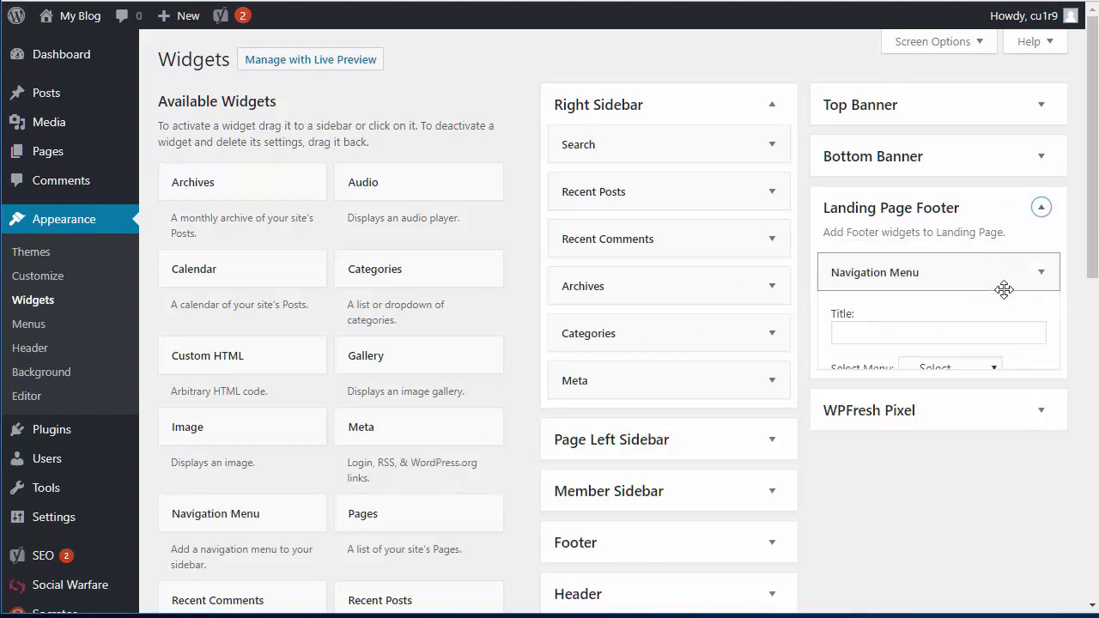
pyautogui.click(992, 369)
pyautogui.click(968, 407)
pyautogui.click(1021, 404)
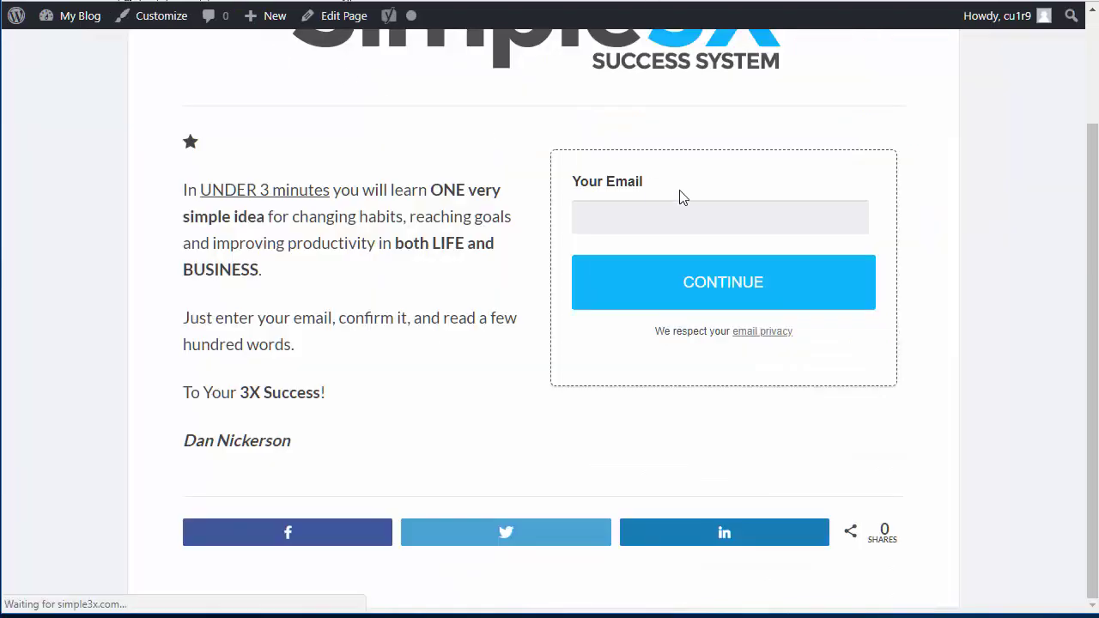
pyautogui.scroll(-2, 1094, 281)
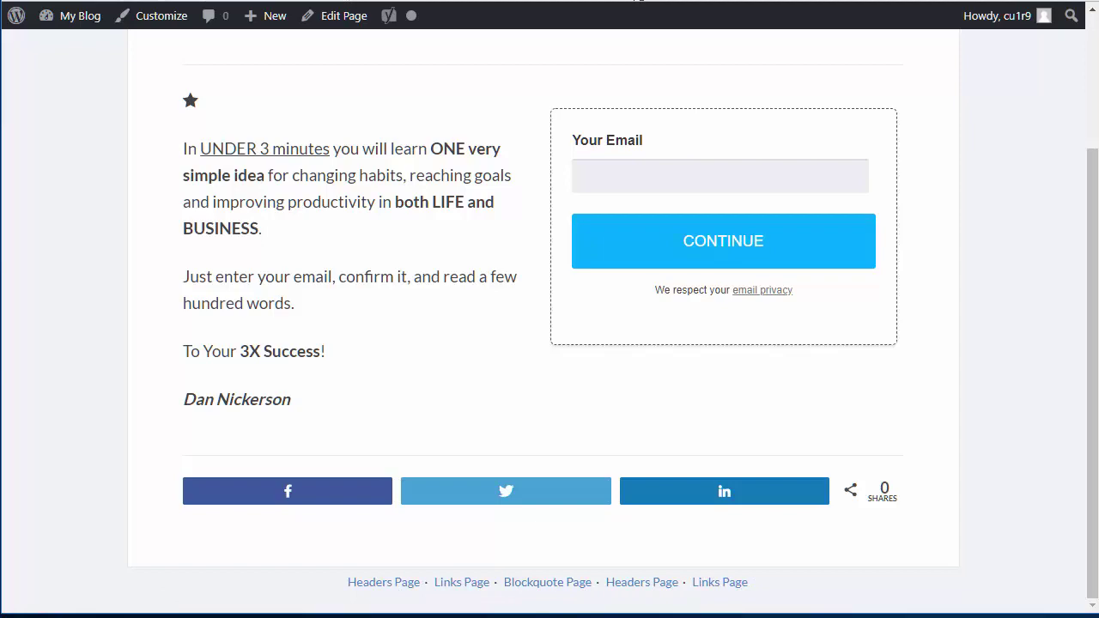
# - Add a Custom HTML widget below the footer's navigation menu with "Copyright 2018" inside a <p align="center"> paragraph, and save it
pyautogui.click(640, 0)
pyautogui.click(639, 0)
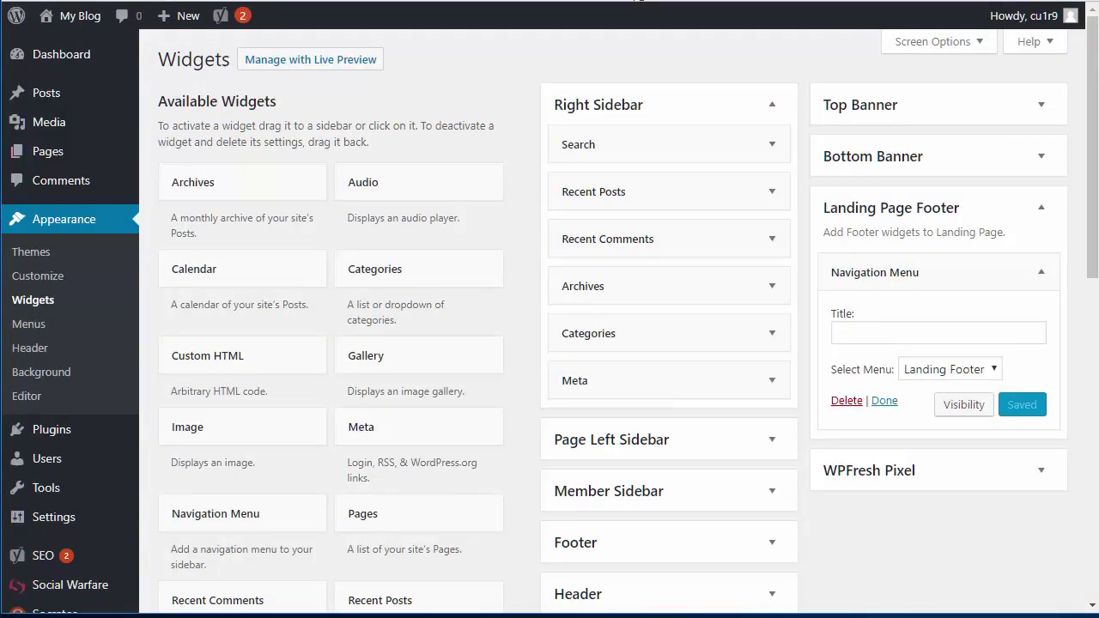
pyautogui.moveTo(255, 365); pyautogui.dragTo(938, 457)
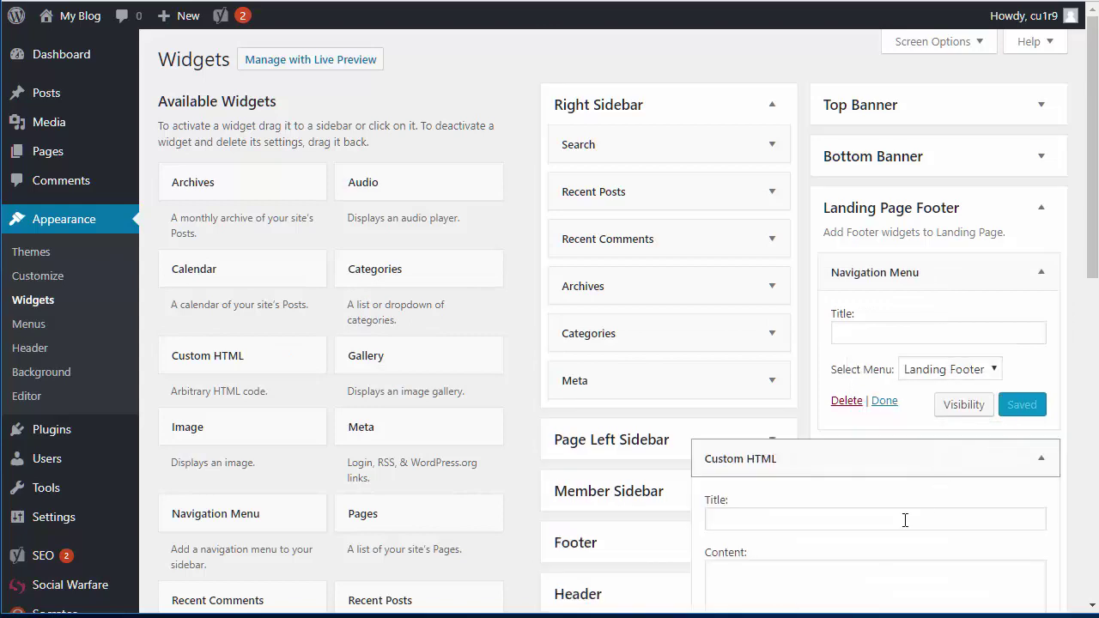
pyautogui.moveTo(1092, 249); pyautogui.dragTo(891, 369)
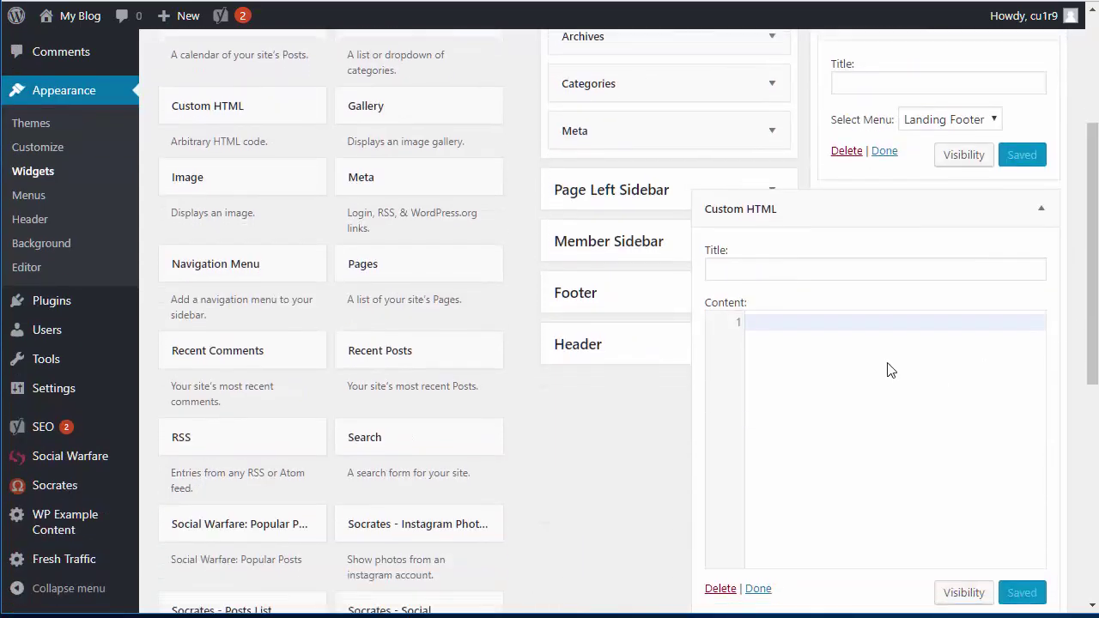
pyautogui.write('<p align="center')
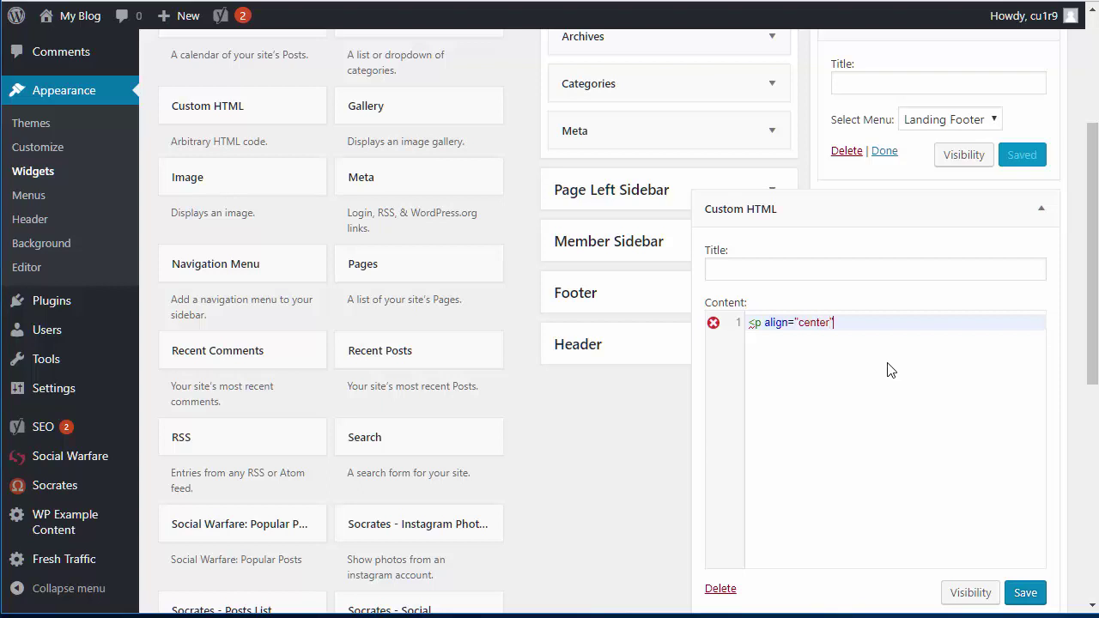
pyautogui.write('">')
pyautogui.press('Return')
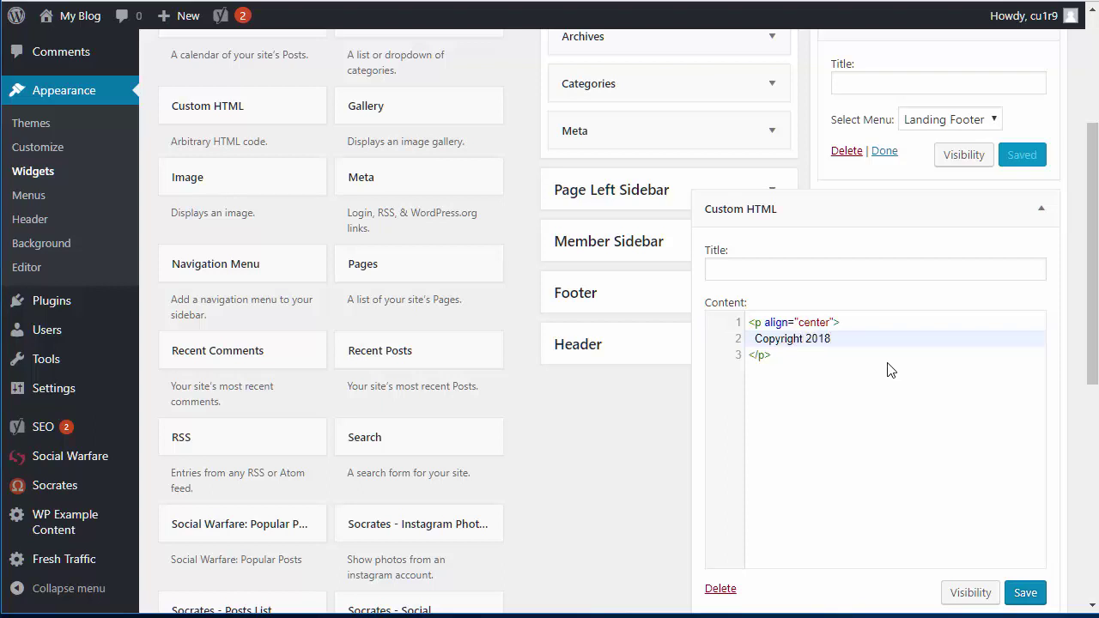
pyautogui.click(1024, 600)
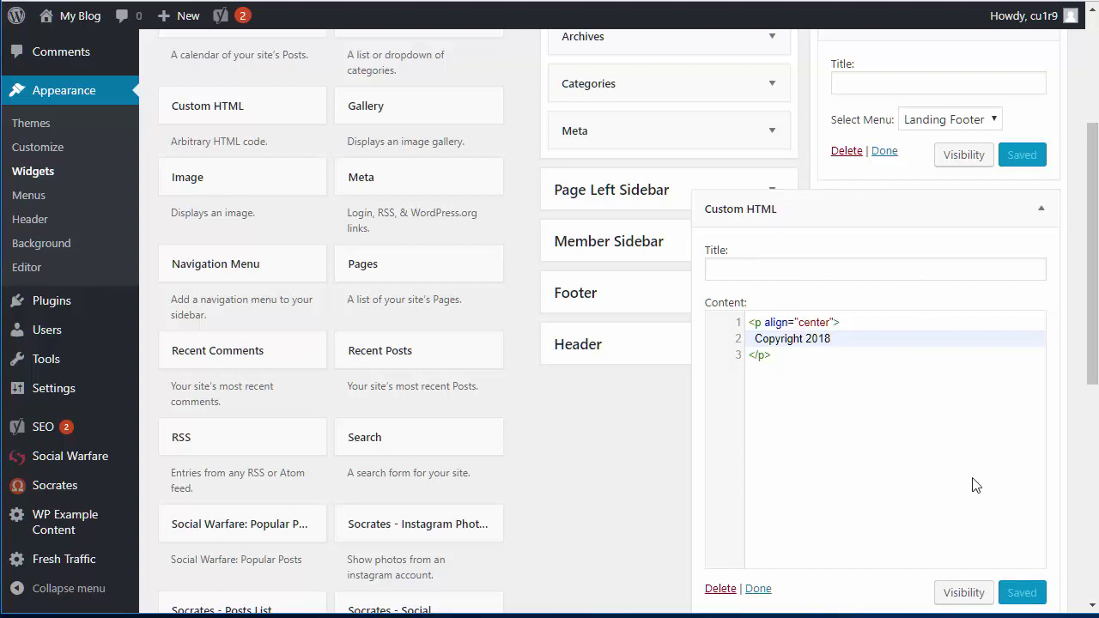
pyautogui.click(1029, 504)
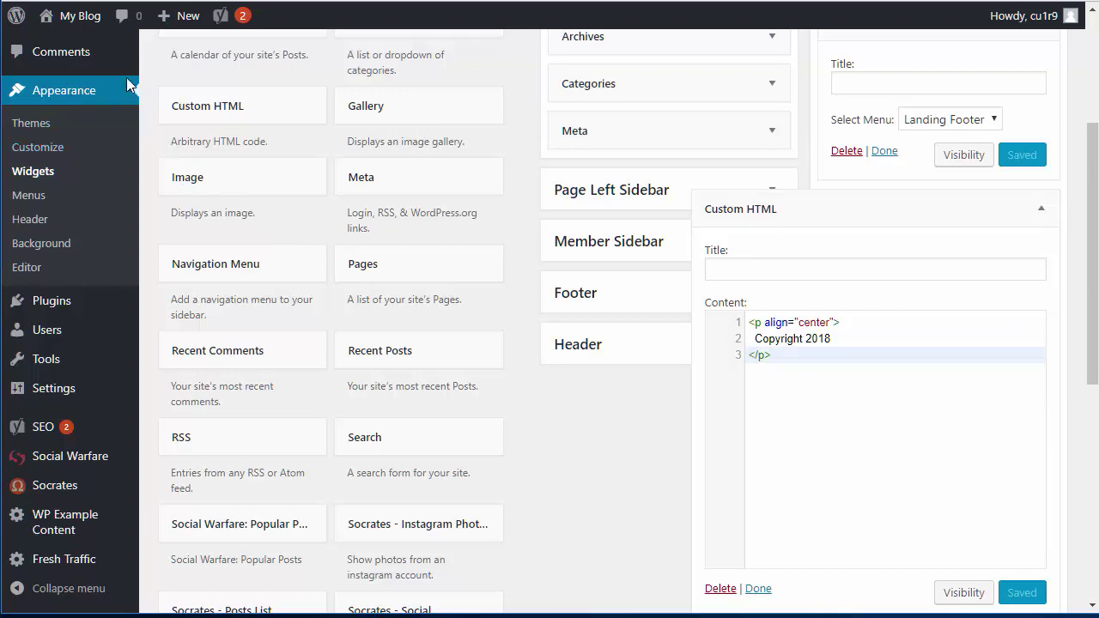
# - Try to start a new post, stay on the Widgets page instead, and save the Custom HTML widget again
pyautogui.click(1092, 101)
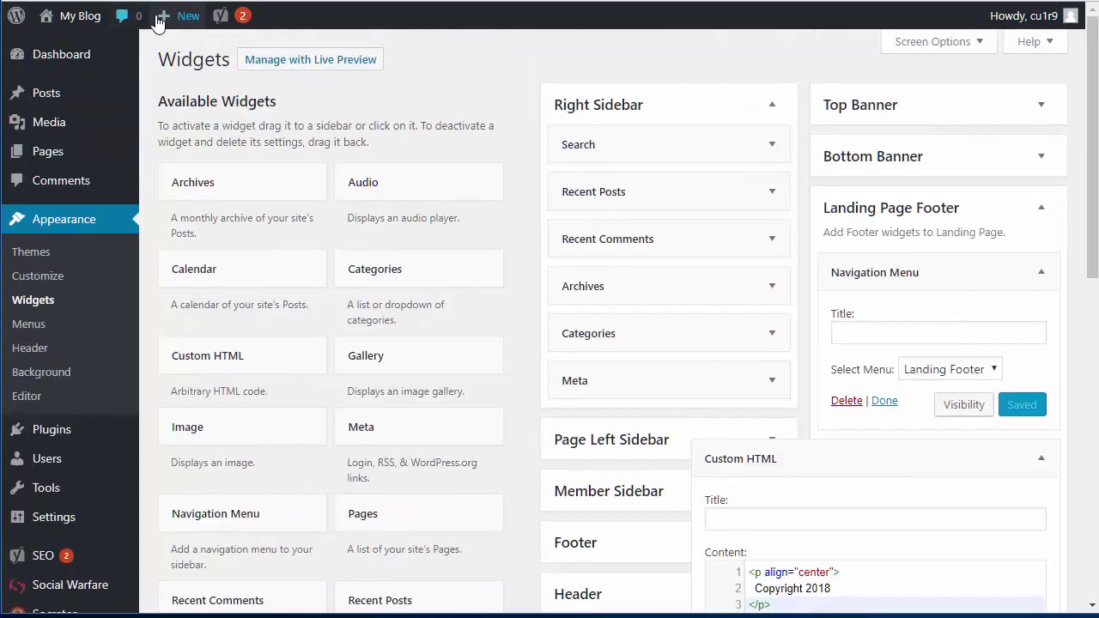
pyautogui.moveTo(176, 15)
pyautogui.click(166, 48)
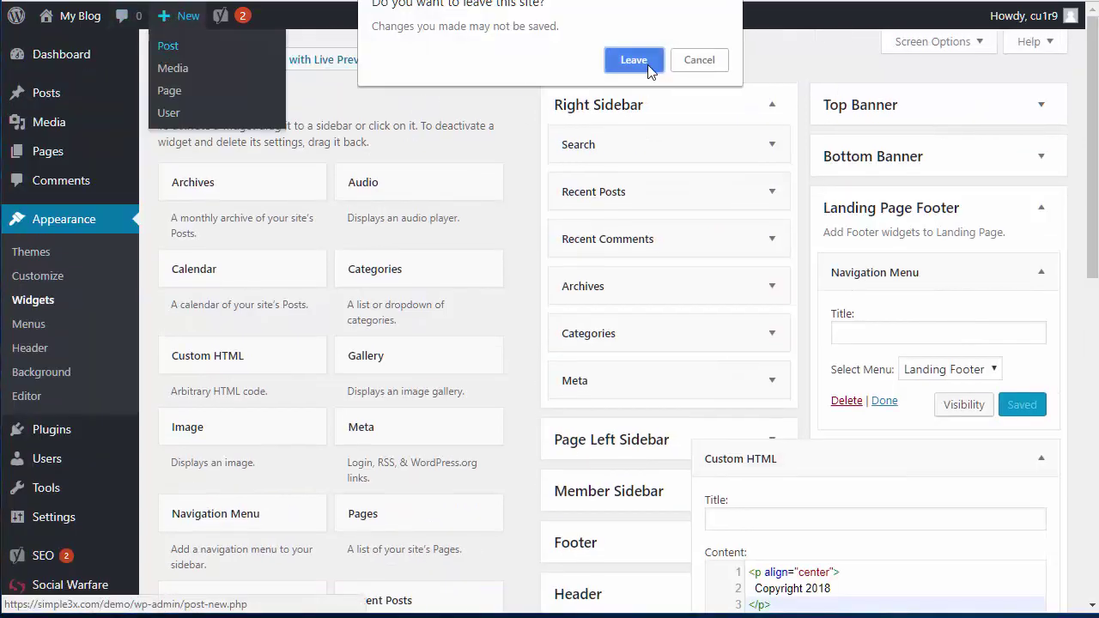
pyautogui.click(702, 61)
pyautogui.scroll(-3, 973, 393)
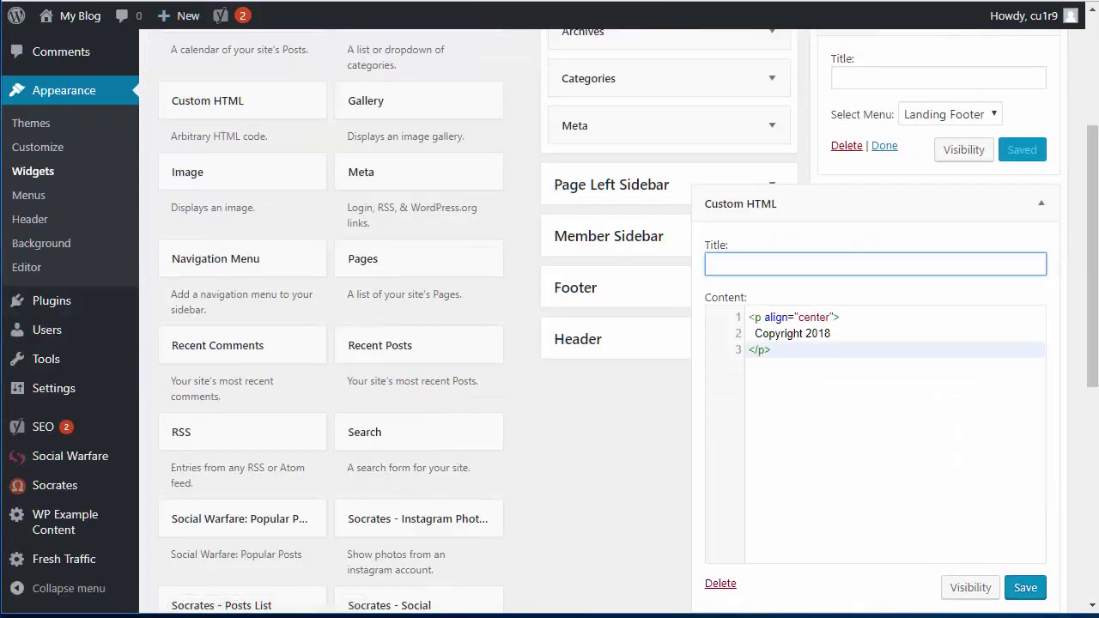
pyautogui.click(1027, 587)
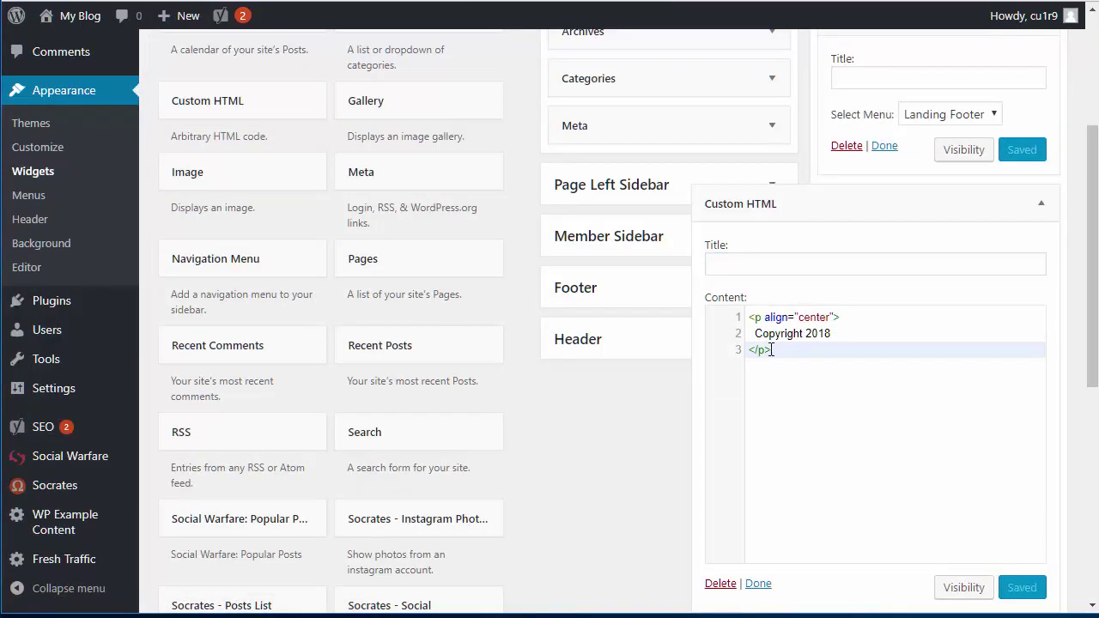
# - Start a new post, write "Copyright MySite 2018" in its visual editor, and centre the line
pyautogui.moveTo(191, 26)
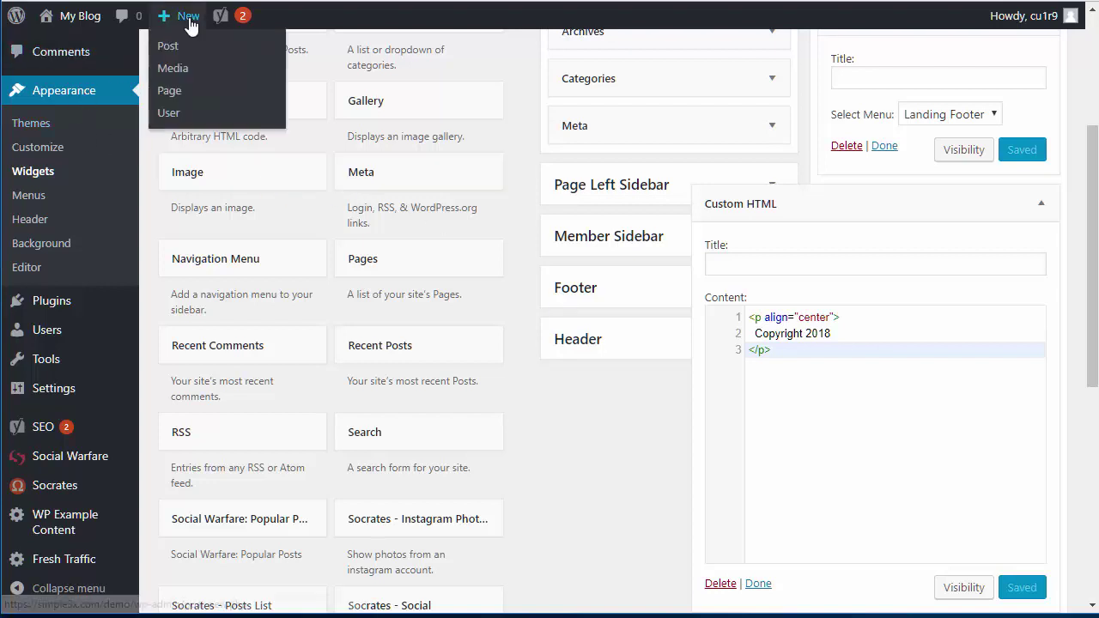
pyautogui.click(167, 45)
pyautogui.click(318, 283)
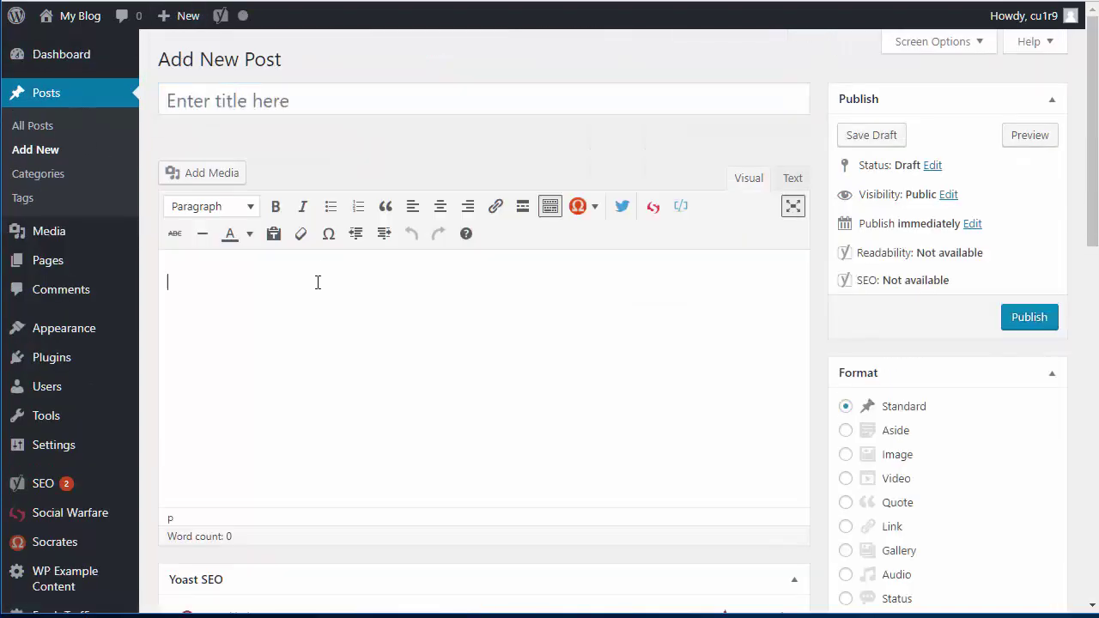
pyautogui.write('Copy')
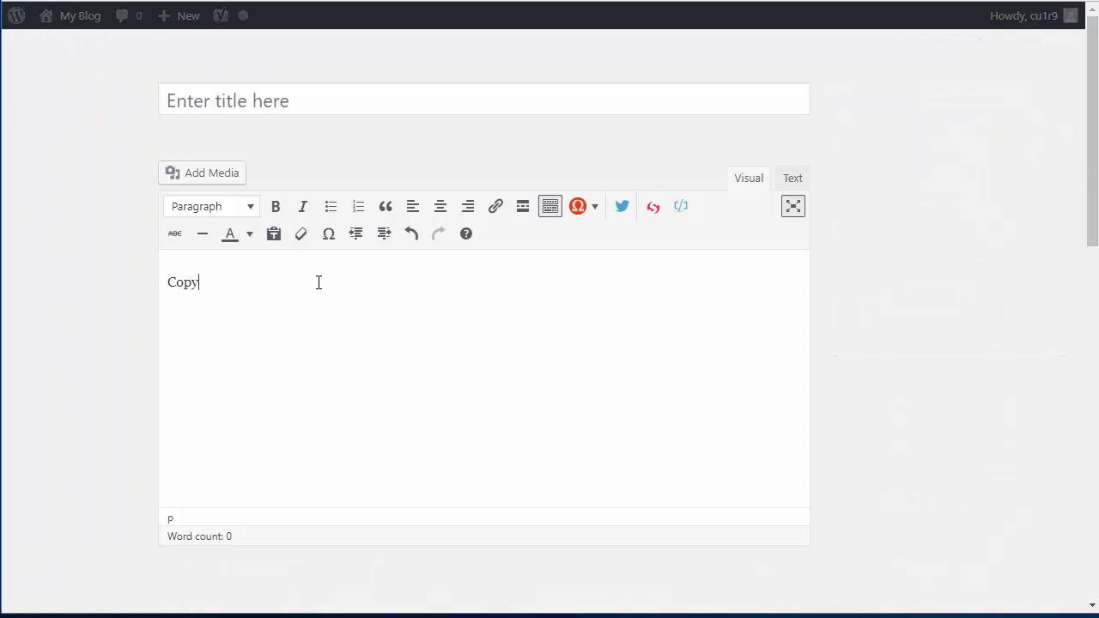
pyautogui.write('right My Site 2018')
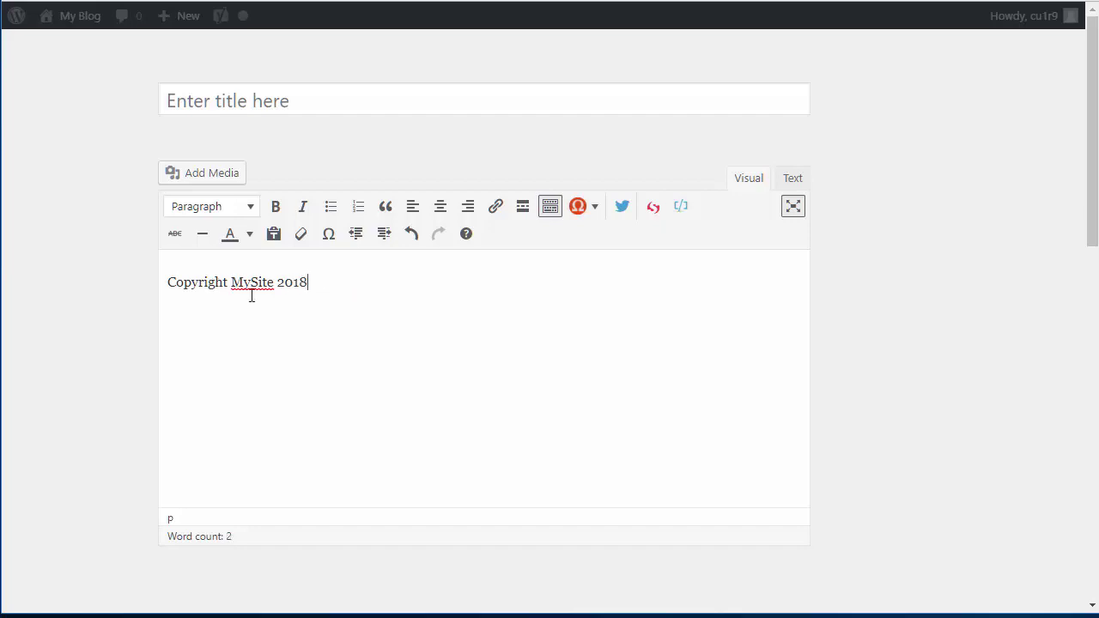
pyautogui.hotkey('ctrl', 'a')
pyautogui.click(439, 206)
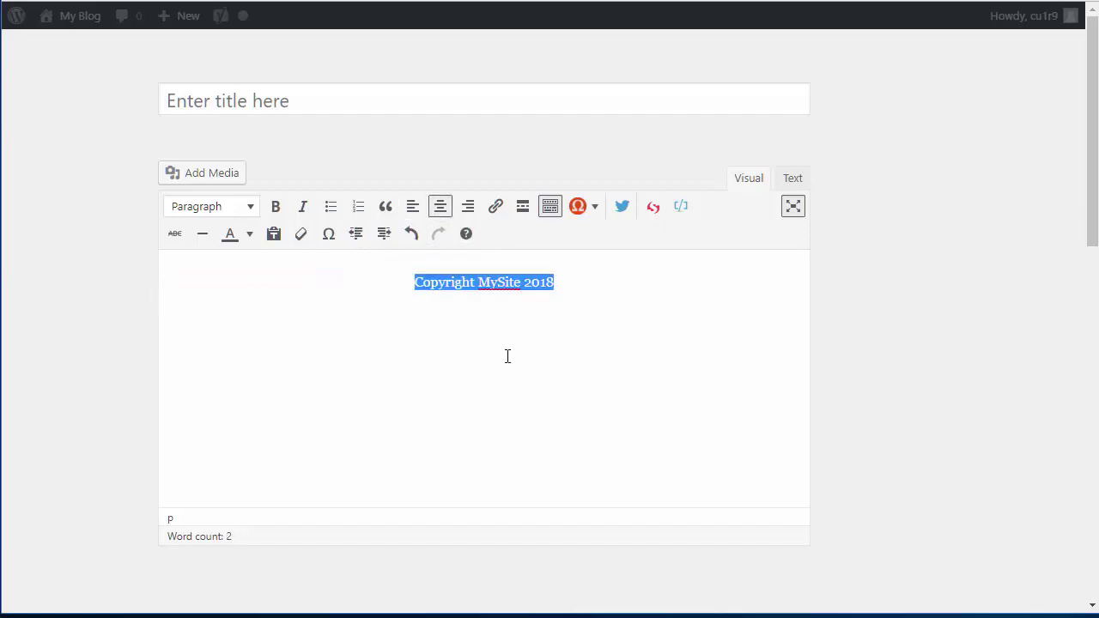
# - Copy the whole centred copyright paragraph as HTML from the post's text view, and leave the unsaved post for the Widgets page
pyautogui.click(792, 177)
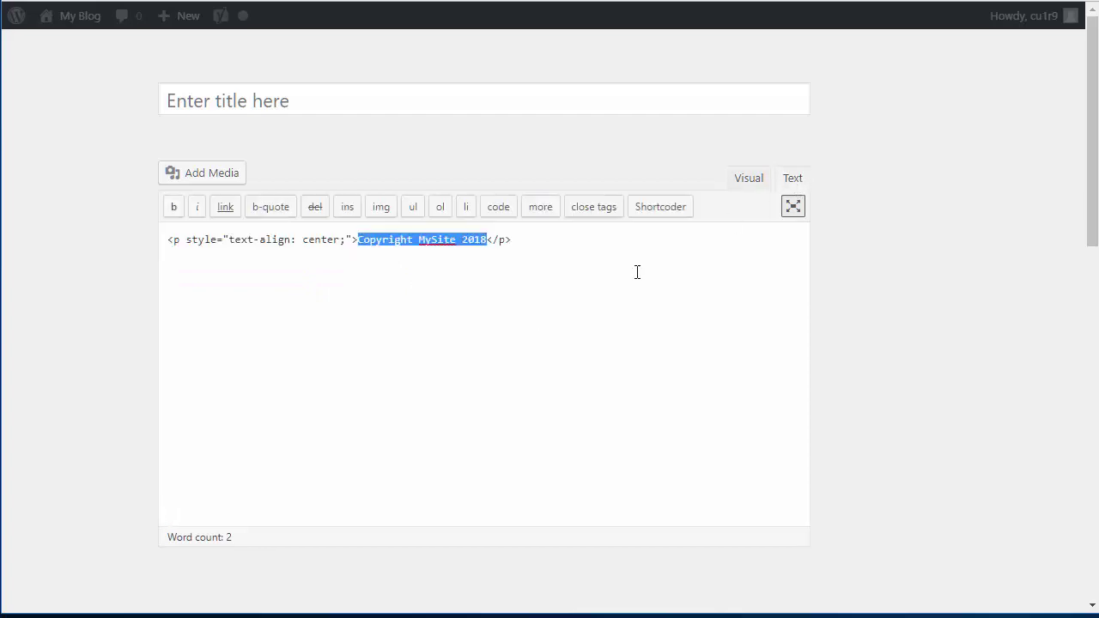
pyautogui.click(475, 288)
pyautogui.moveTo(582, 245); pyautogui.dragTo(12, 238)
pyautogui.hotkey('ctrl', 'c')
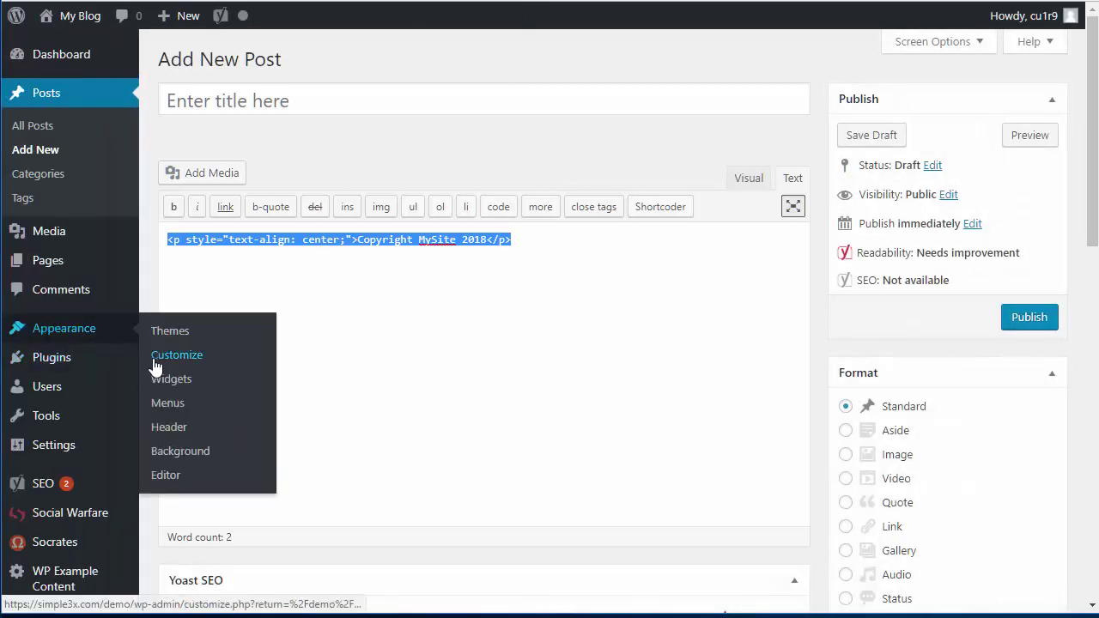
pyautogui.click(167, 377)
pyautogui.click(633, 61)
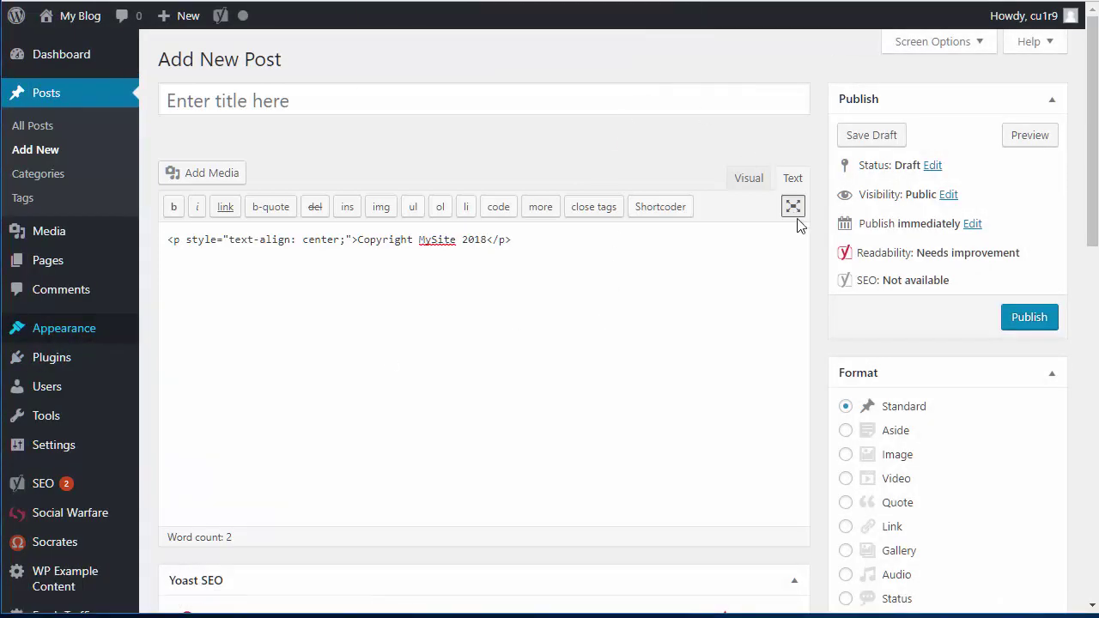
# - Replace the Custom HTML widget's content in the Landing Page Footer with the copied centred "Copyright MySite 2018" paragraph, and save it
pyautogui.click(1042, 211)
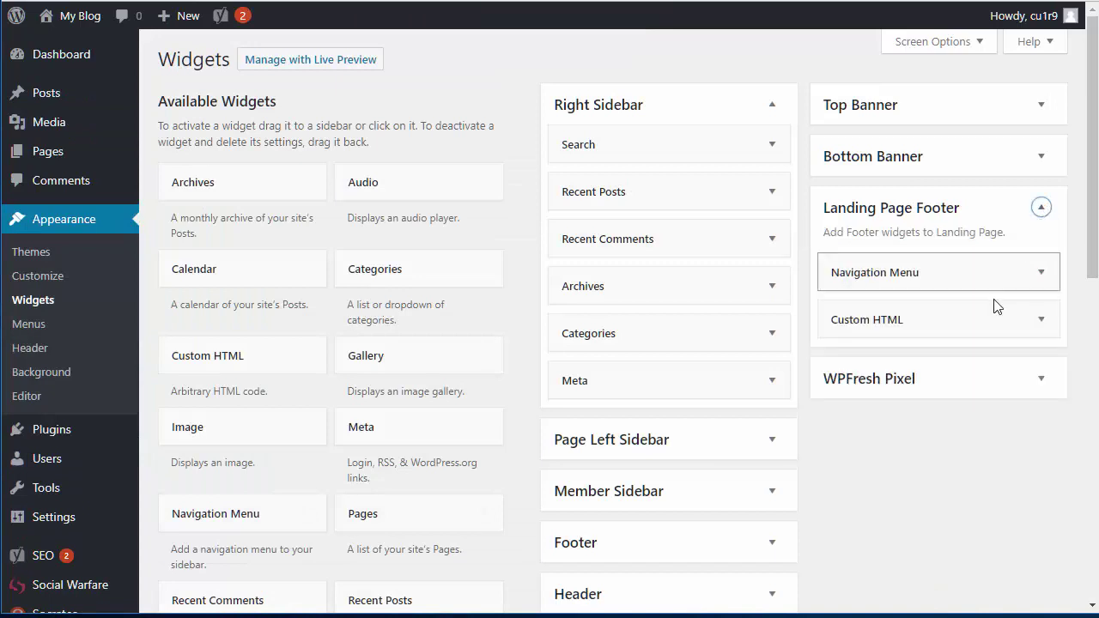
pyautogui.click(1035, 327)
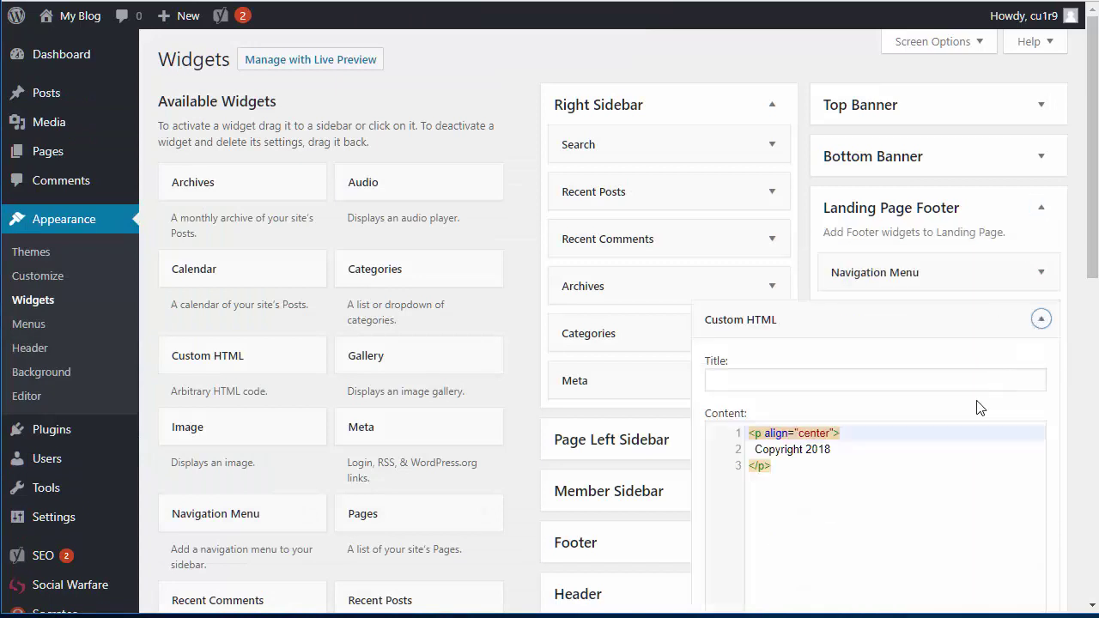
pyautogui.click(889, 517)
pyautogui.hotkey('ctrl', 'a')
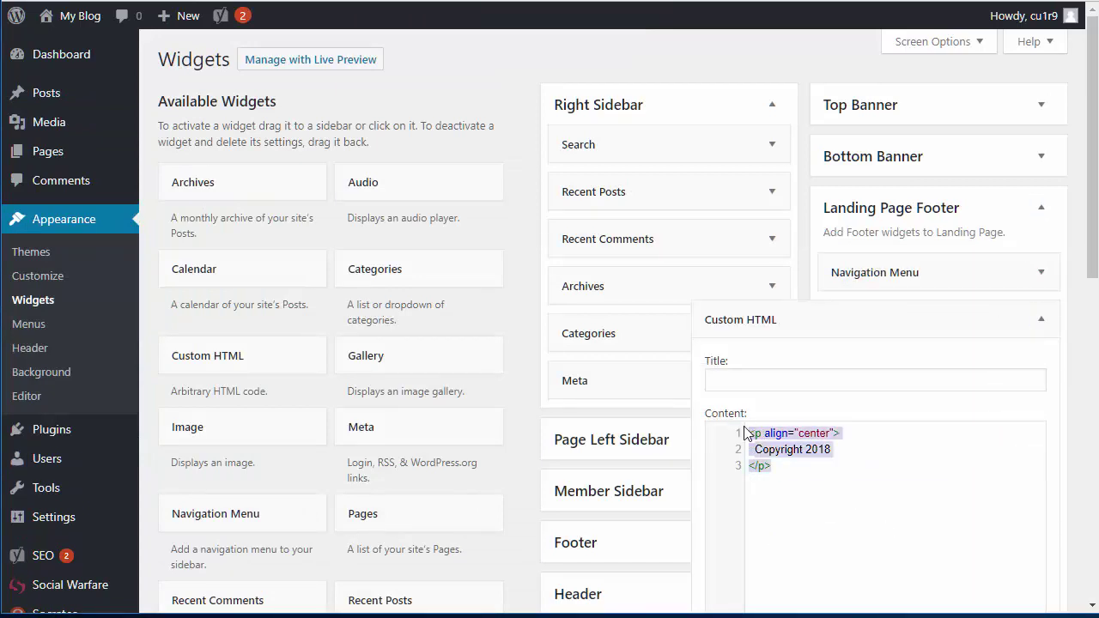
pyautogui.hotkey('ctrl', 'v')
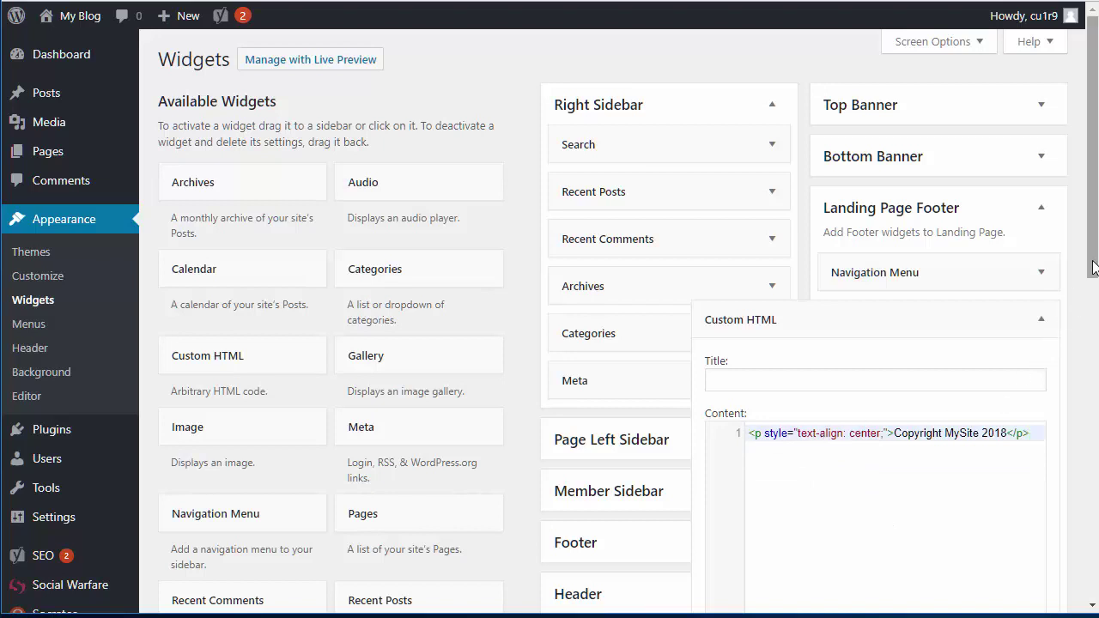
pyautogui.moveTo(1091, 281); pyautogui.dragTo(1091, 340)
pyautogui.click(1025, 545)
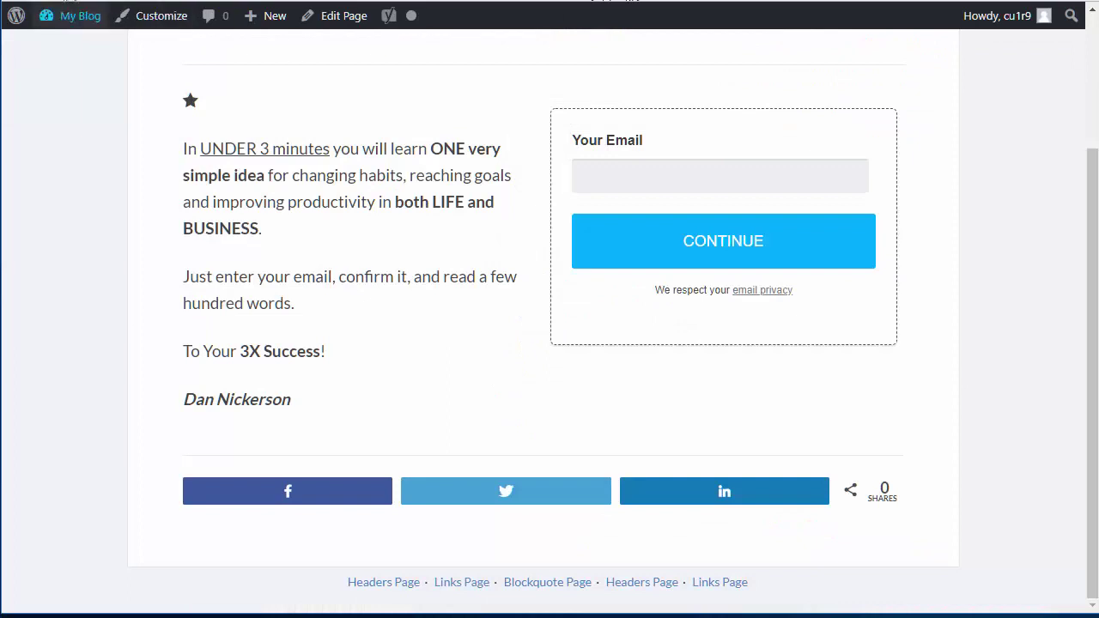
# - Reload the landing page, check the copyright line in its footer, and return to the Widgets page
pyautogui.click(78, 15)
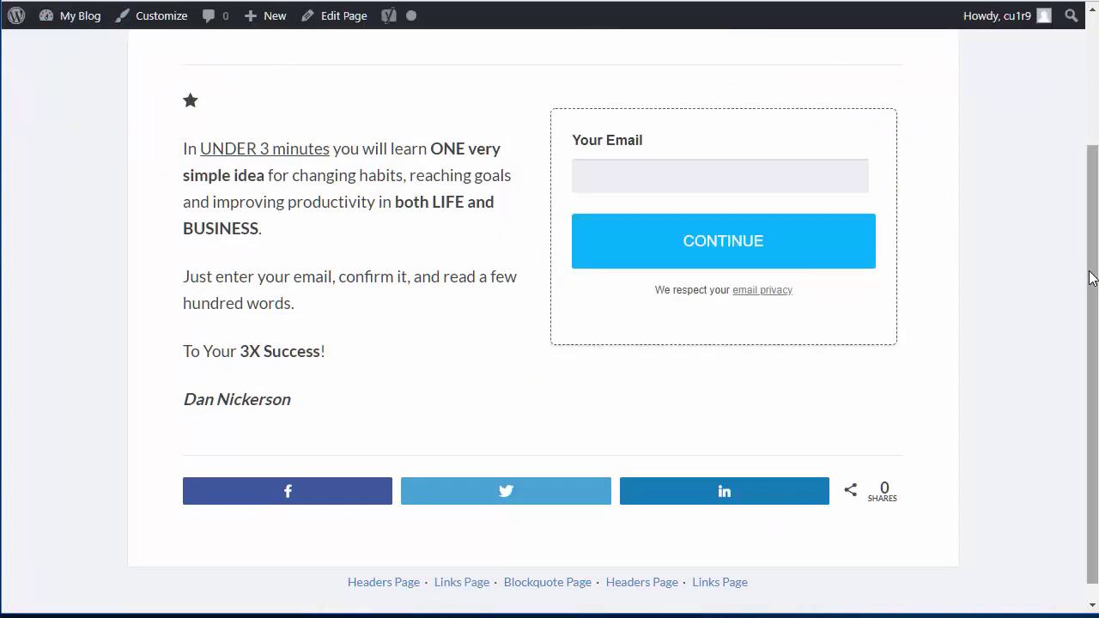
pyautogui.moveTo(1090, 346); pyautogui.dragTo(1089, 354)
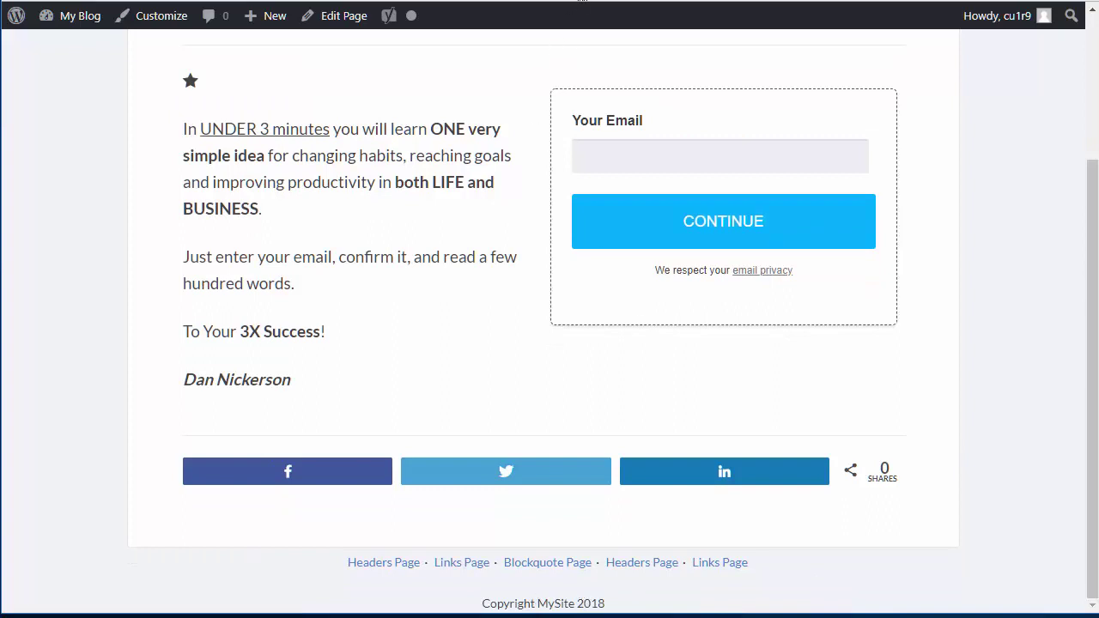
pyautogui.click(582, 1)
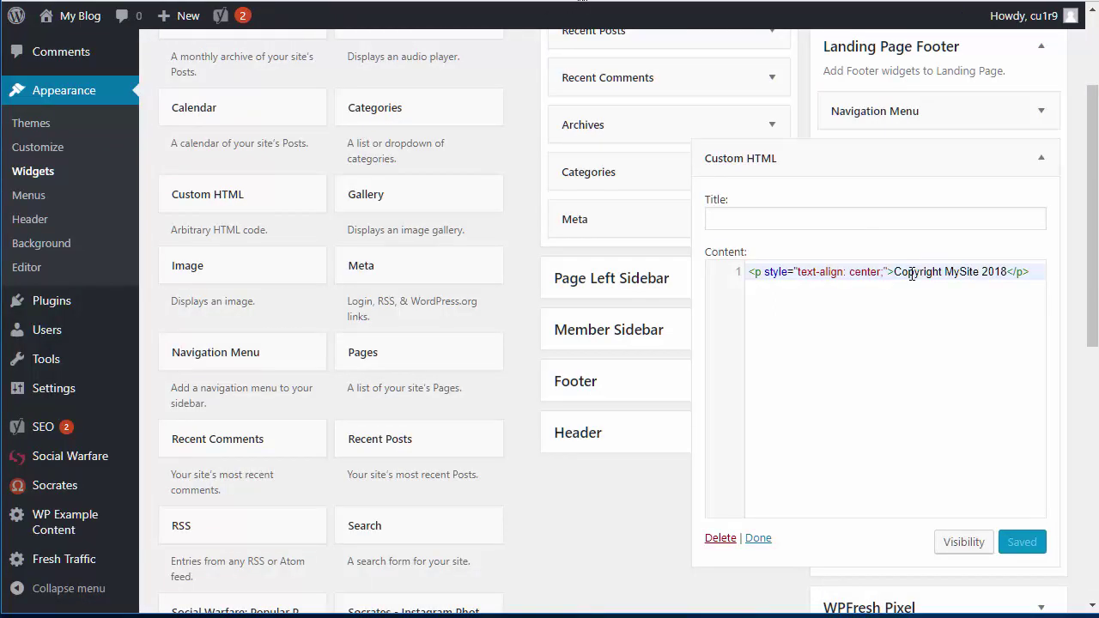
# - Add a <br/> on a new line after the copyright paragraph in the Custom HTML widget, and save it
pyautogui.click(1037, 279)
pyautogui.press('Return')
pyautogui.write('<br/>')
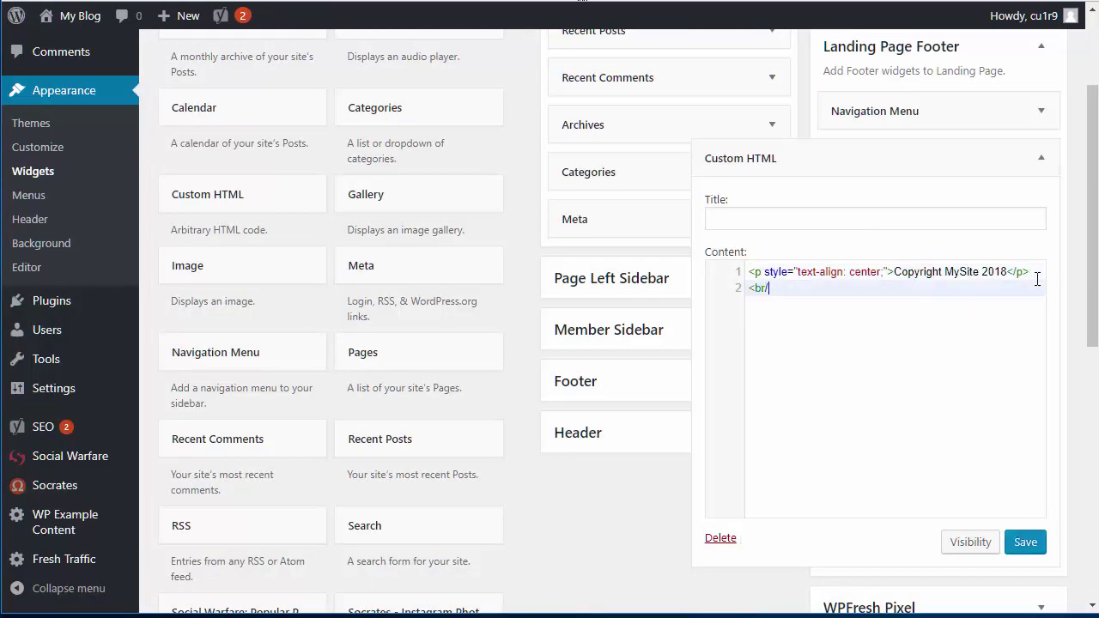
pyautogui.click(1022, 542)
# - View the landing page again and check its whole layout, including the spacing below the footer's copyright line
pyautogui.click(728, 2)
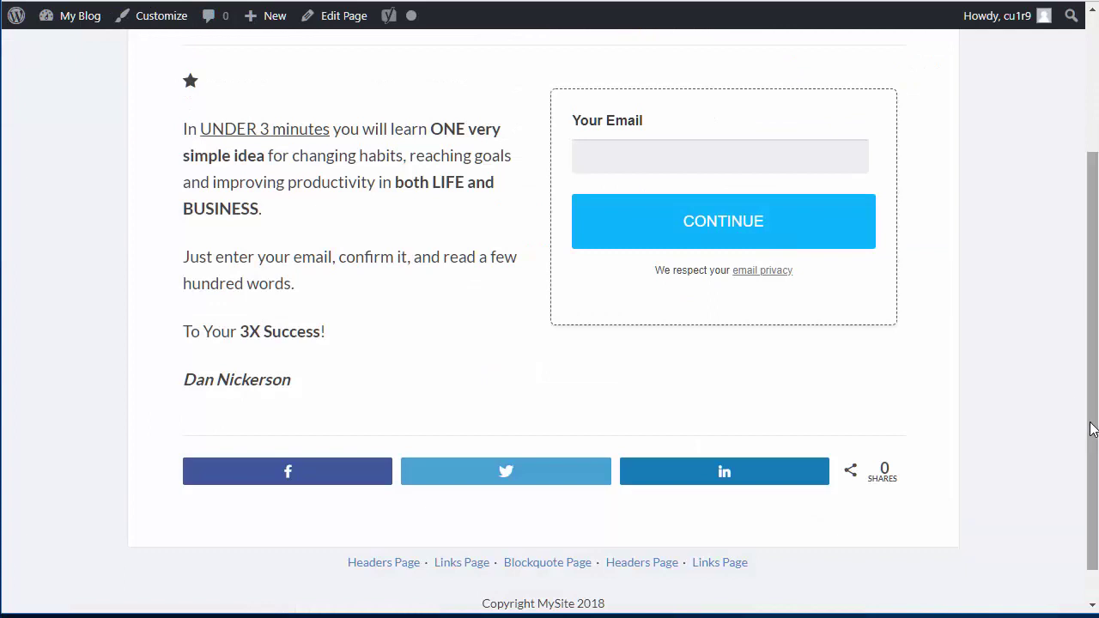
pyautogui.scroll(-1, 1090, 421)
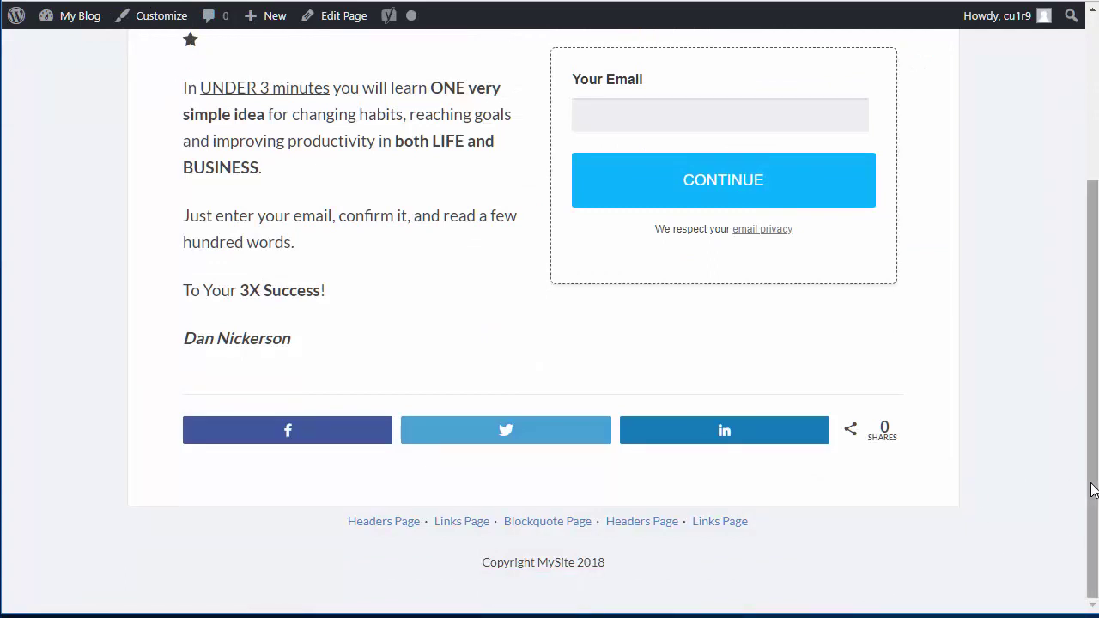
pyautogui.scroll(1, 1084, 383)
pyautogui.scroll(5, 1084, 383)
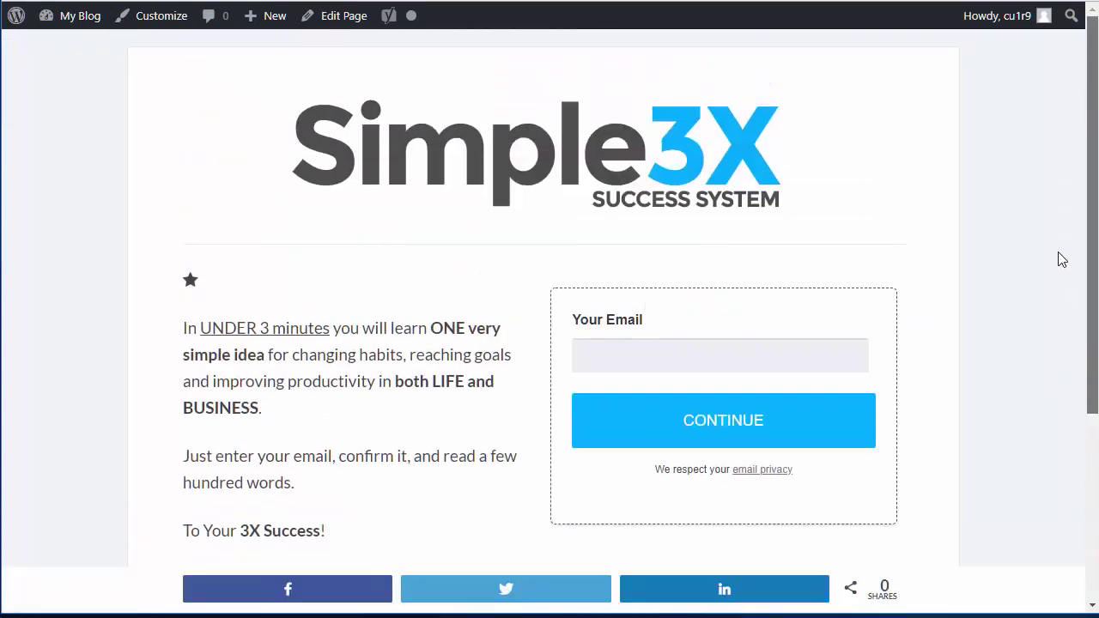
pyautogui.scroll(-5, 1060, 332)
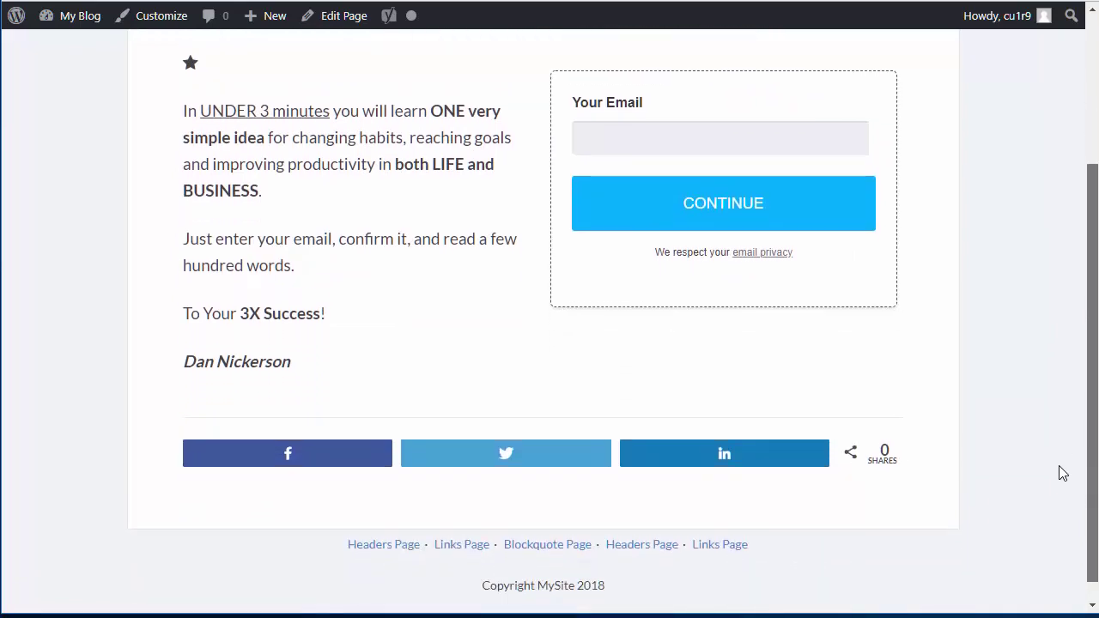
pyautogui.scroll(5, 1072, 401)
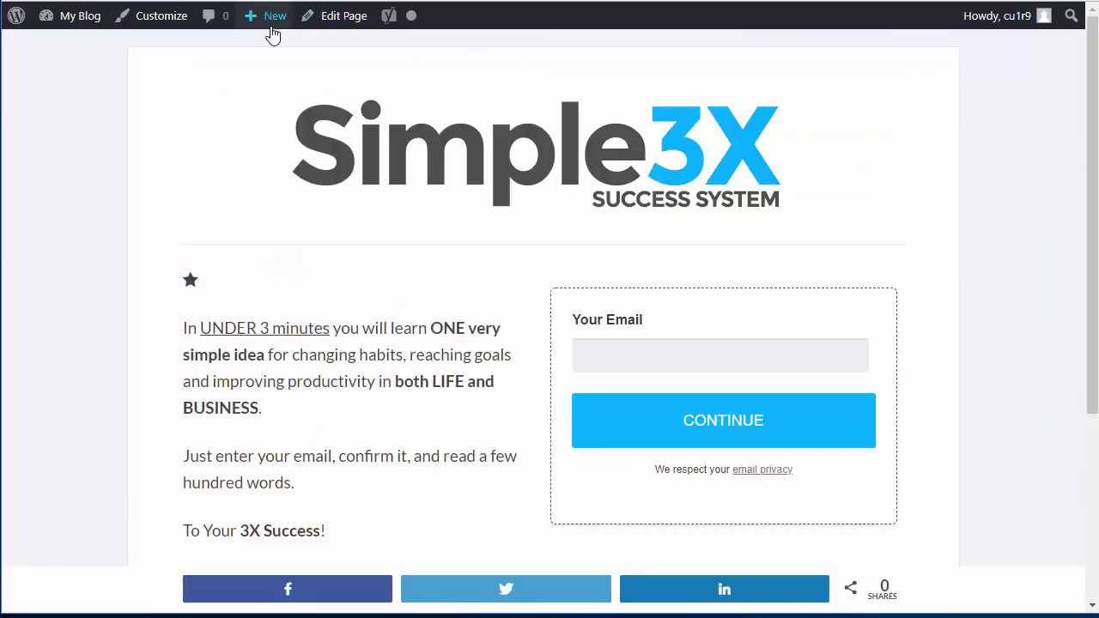
# - Start a new page titled "List Confirm" and assign it the Landing Page template
pyautogui.moveTo(273, 25)
pyautogui.click(277, 91)
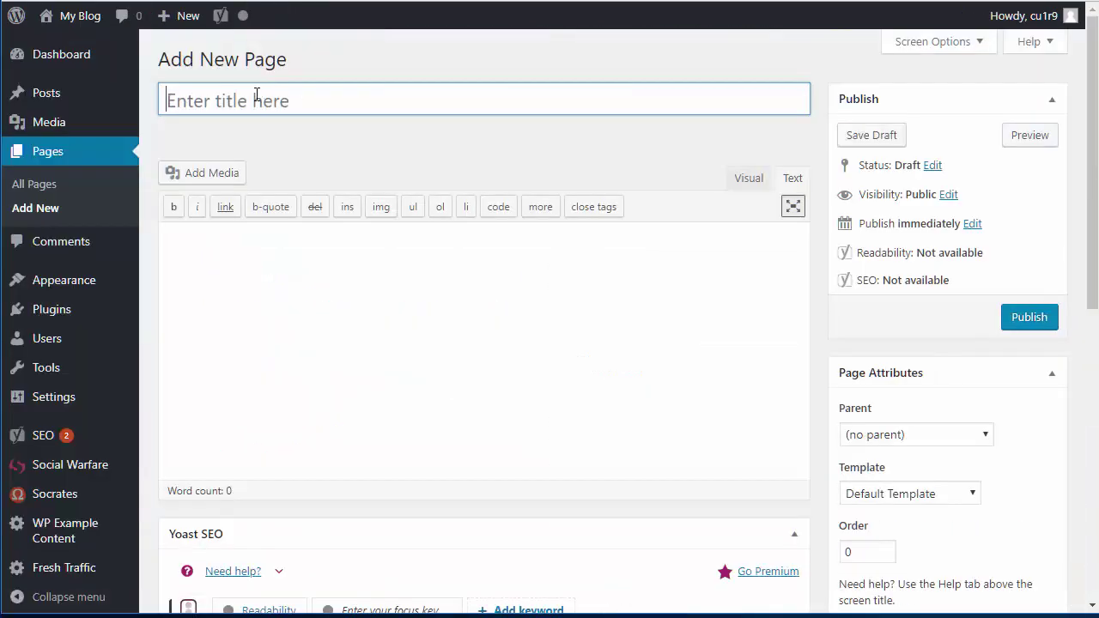
pyautogui.click(240, 100)
pyautogui.write('List C')
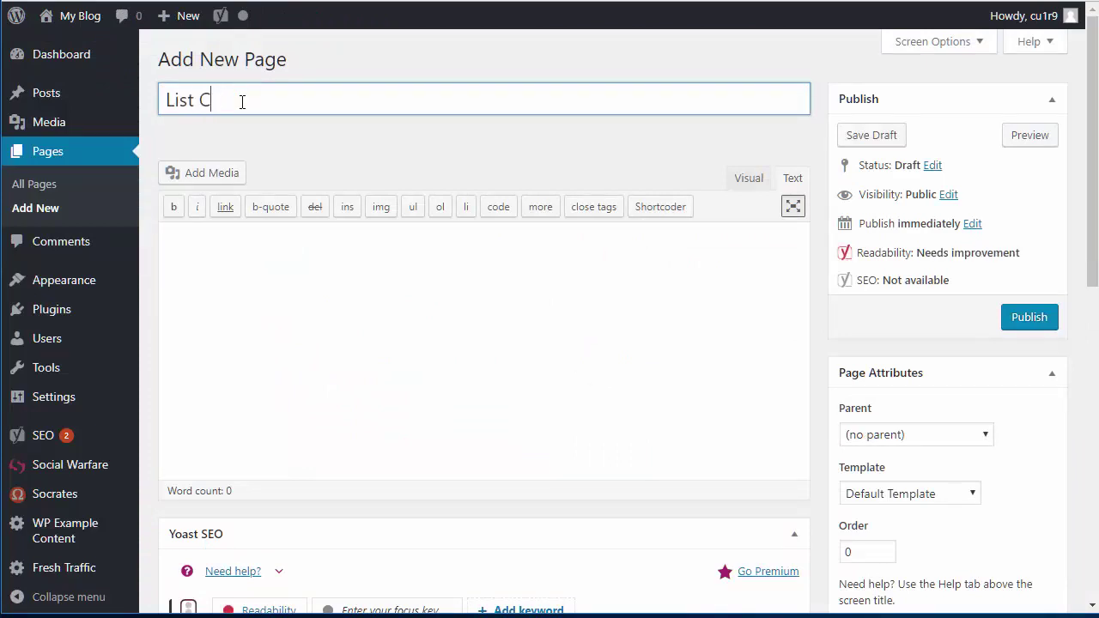
pyautogui.write('ifofi')
pyautogui.write('firm')
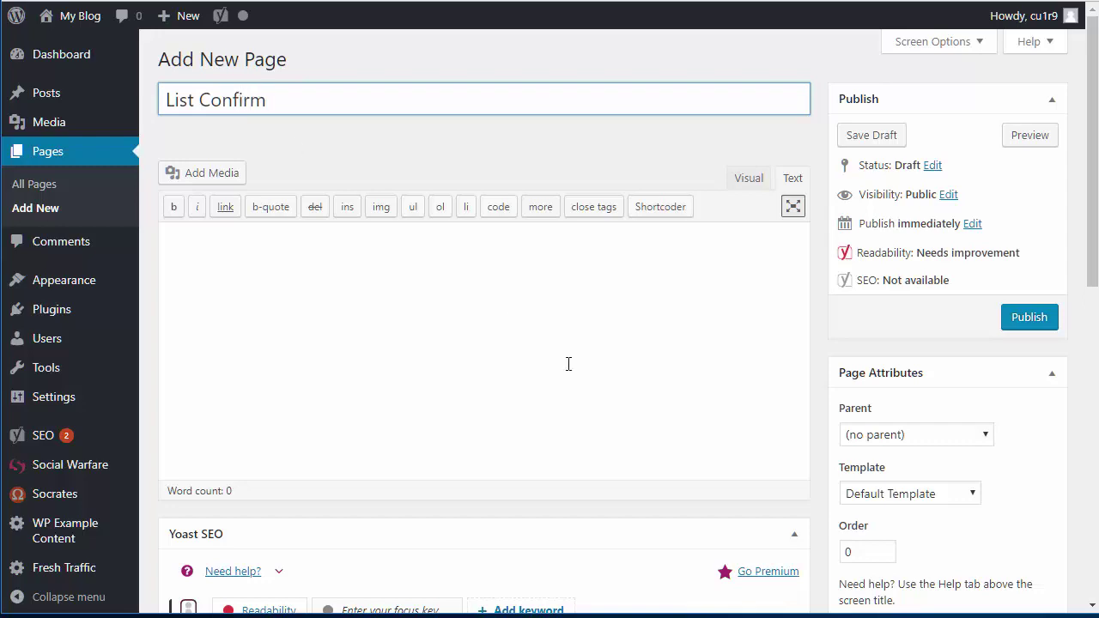
pyautogui.click(861, 493)
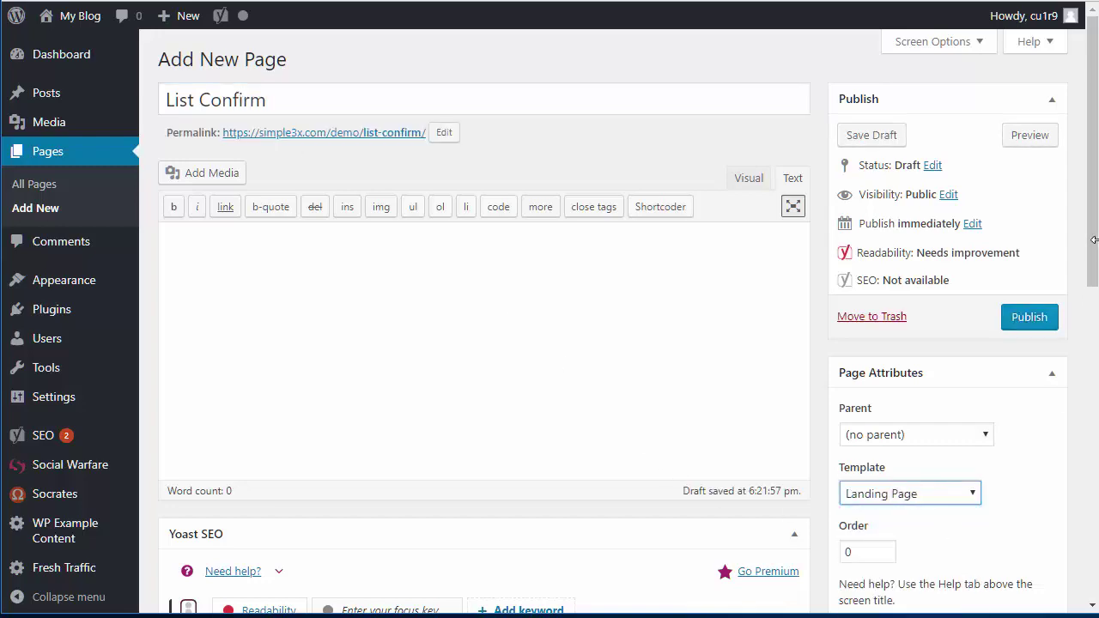
# - Exclude the page from site search results, and set Yoast's advanced options for showing the page and following its links to No
pyautogui.scroll(-4, 893, 463)
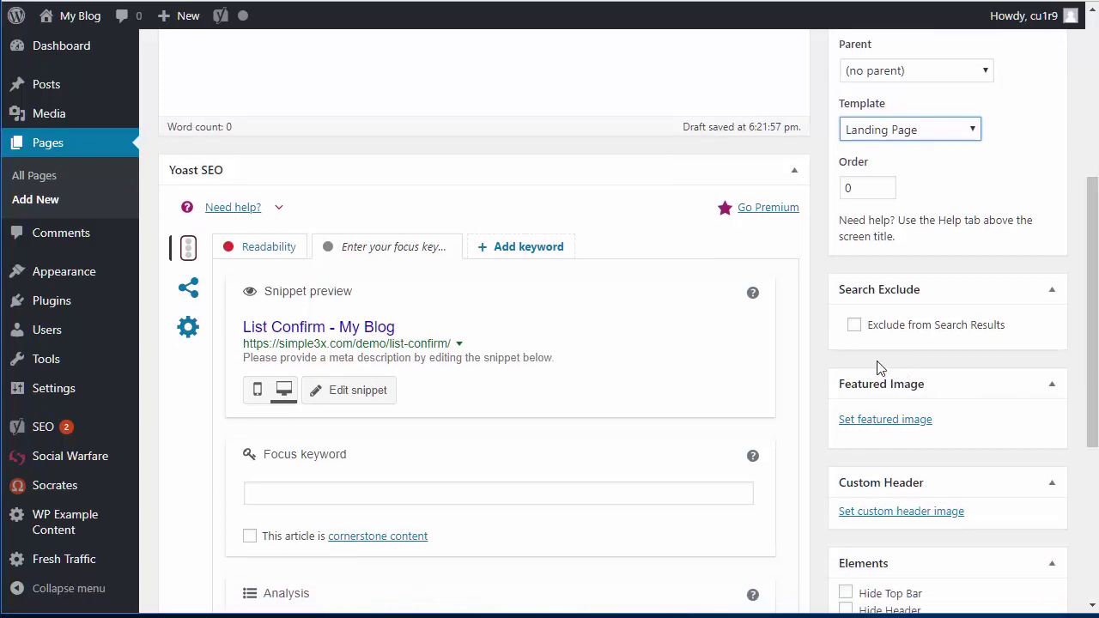
pyautogui.click(854, 325)
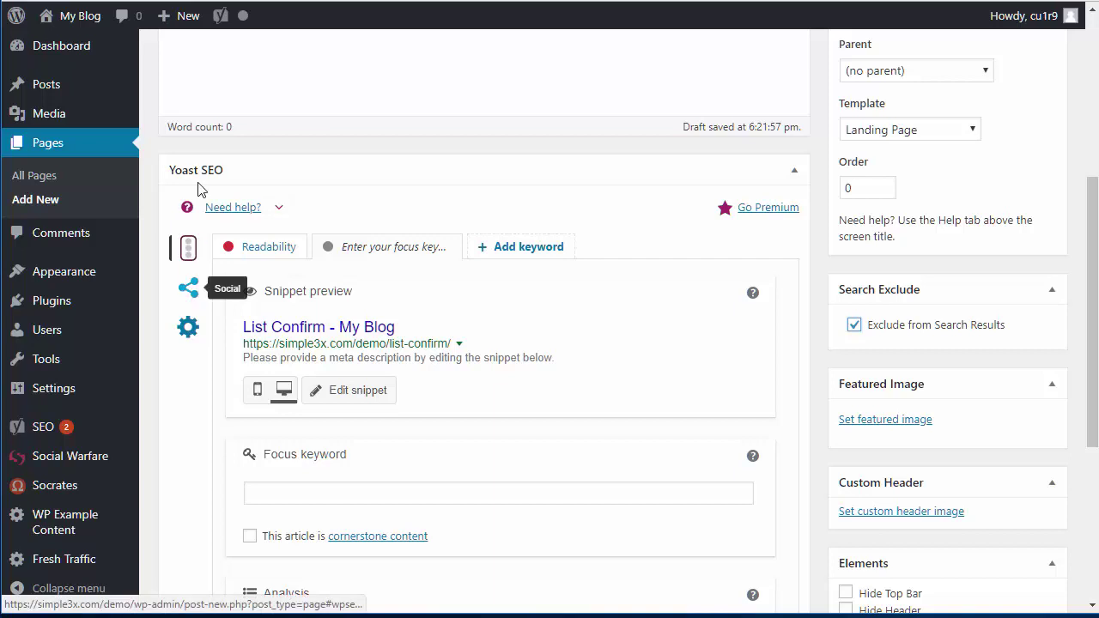
pyautogui.click(188, 289)
pyautogui.click(188, 327)
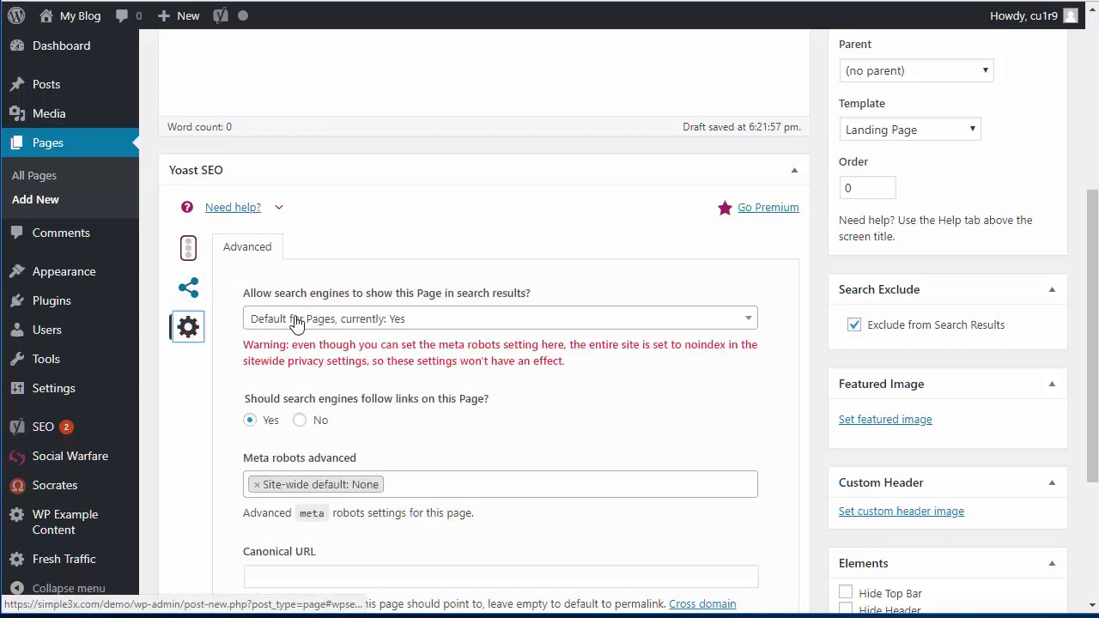
pyautogui.click(294, 318)
pyautogui.click(292, 425)
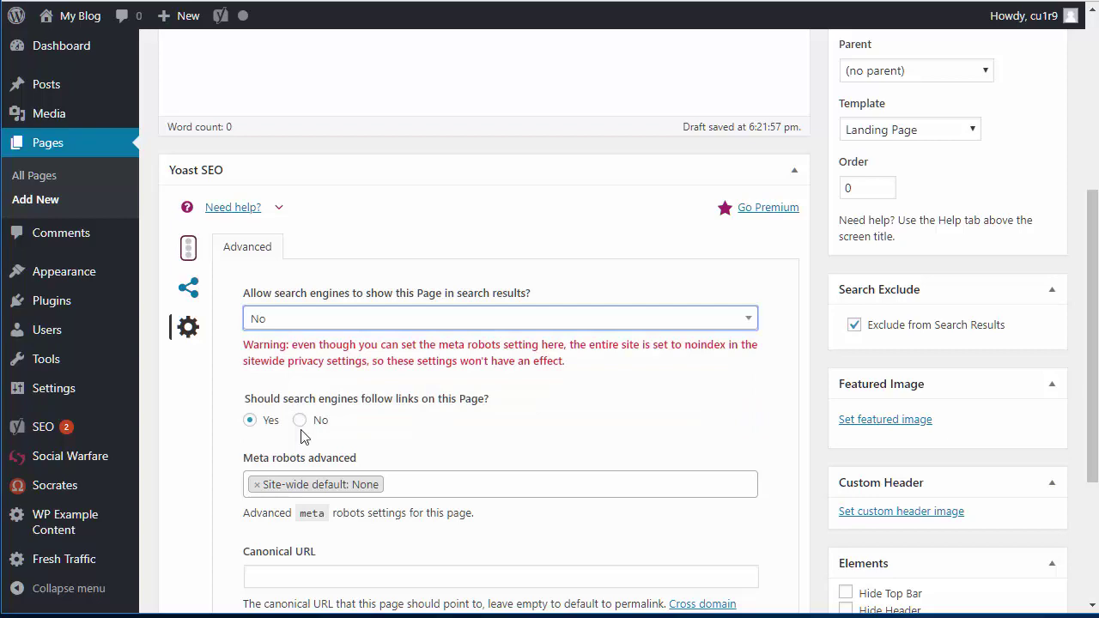
pyautogui.click(300, 421)
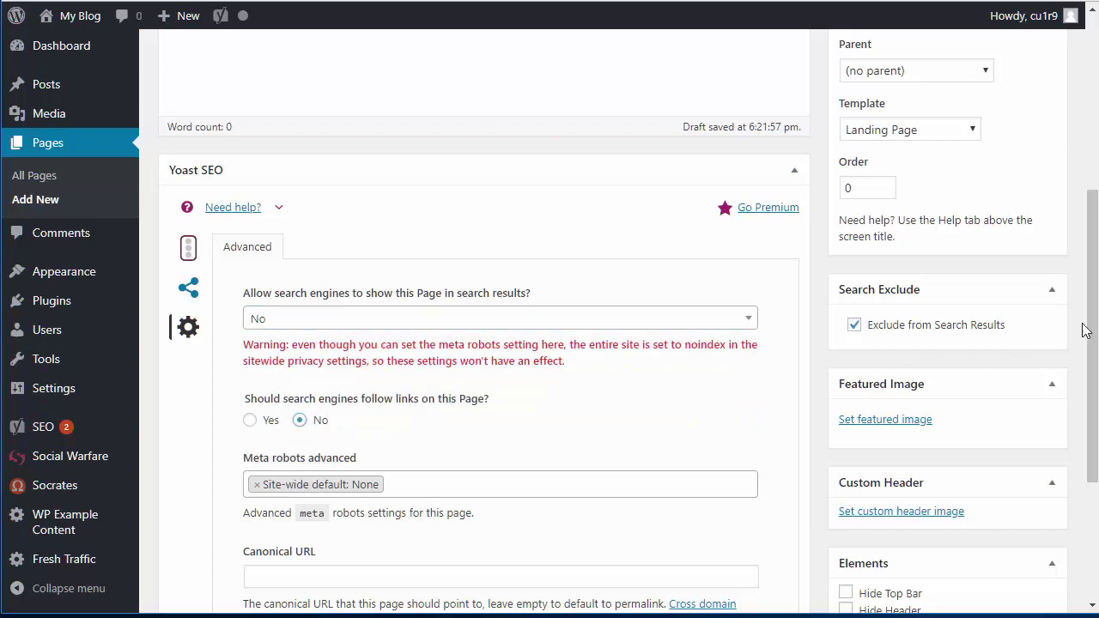
# - Start the page's body text with "Thanks for opting in please c"
pyautogui.moveTo(1084, 330); pyautogui.dragTo(1063, 145)
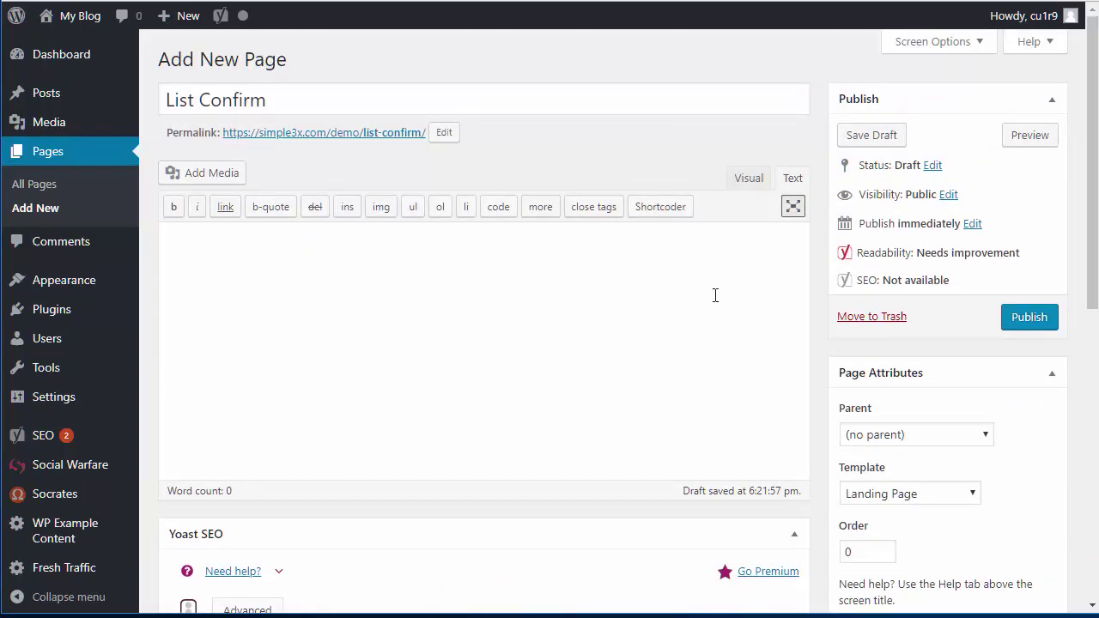
pyautogui.click(405, 308)
pyautogui.write('Thanks')
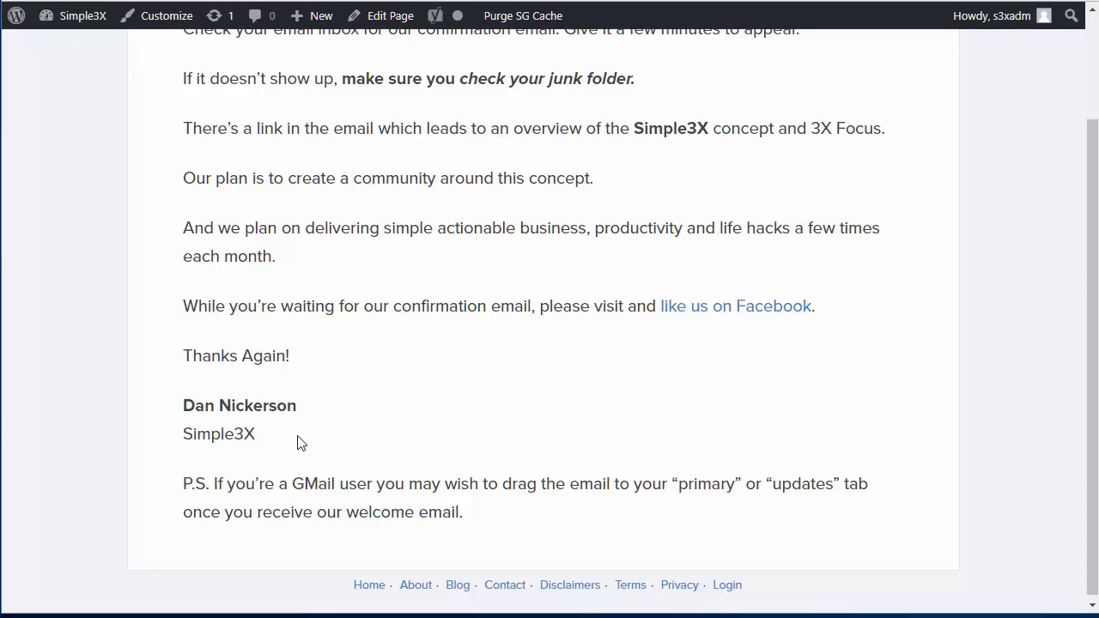
# - Replace the body with the thank-you message copied from the live Simple3X confirmation page, from its heading through the signature, and publish the page
pyautogui.moveTo(297, 442); pyautogui.dragTo(182, 105)
pyautogui.hotkey('ctrl', 'c')
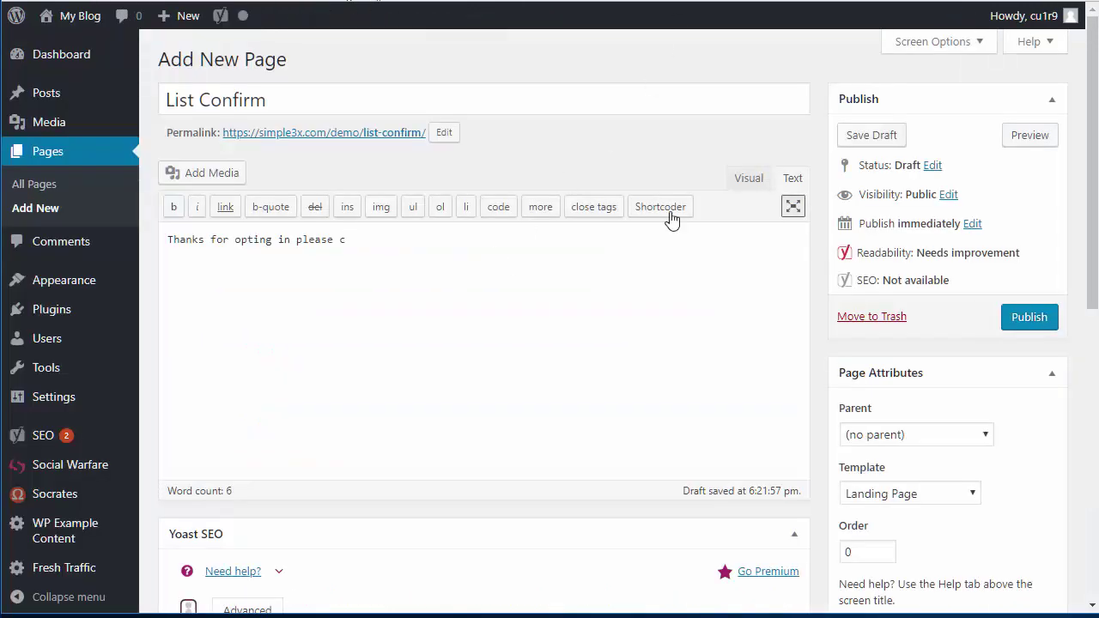
pyautogui.click(740, 179)
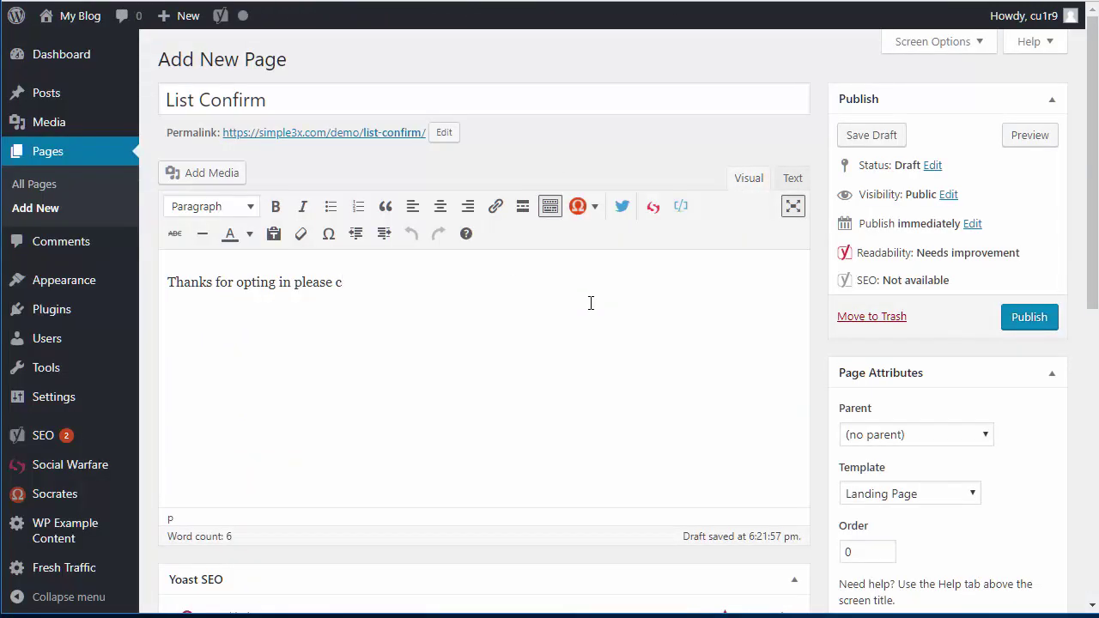
pyautogui.hotkey('ctrl', 'a')
pyautogui.hotkey('ctrl', 'v')
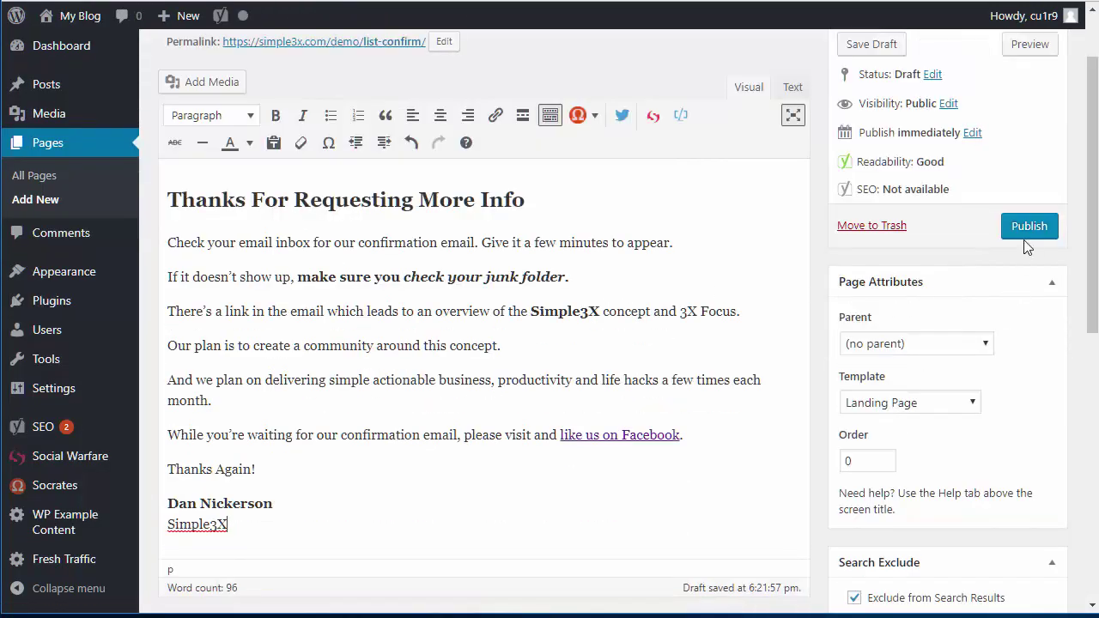
pyautogui.click(1024, 230)
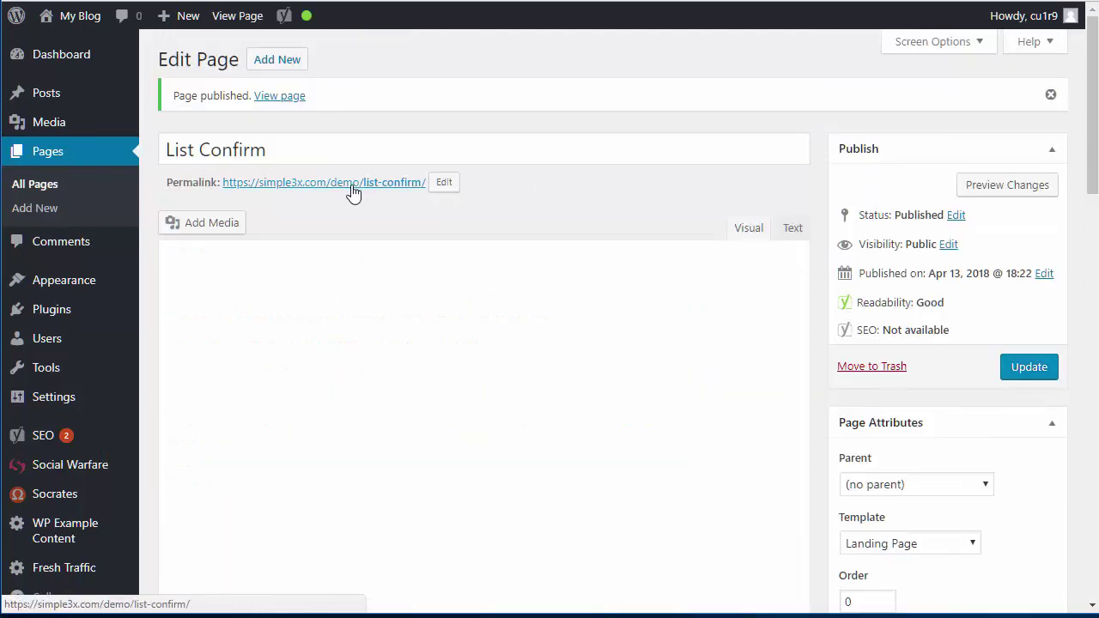
# - View the published List Confirm page and check its title, message and footer
pyautogui.click(351, 173)
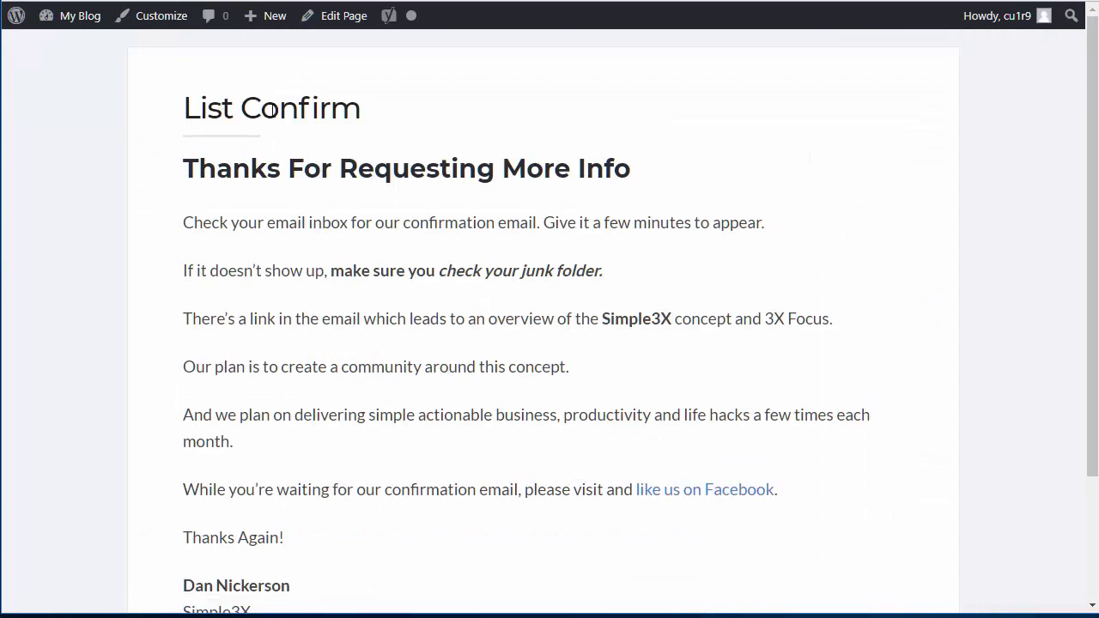
pyautogui.scroll(-3, 1091, 111)
pyautogui.scroll(3, 1077, 111)
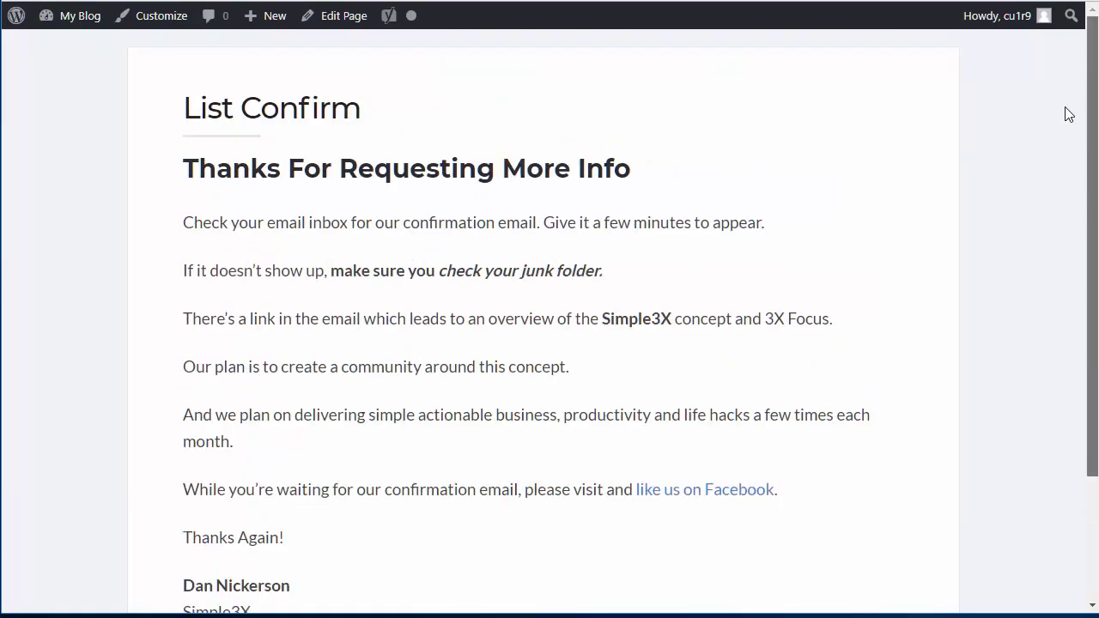
# - Edit the List Confirm page to hide its title, and update it
pyautogui.click(345, 16)
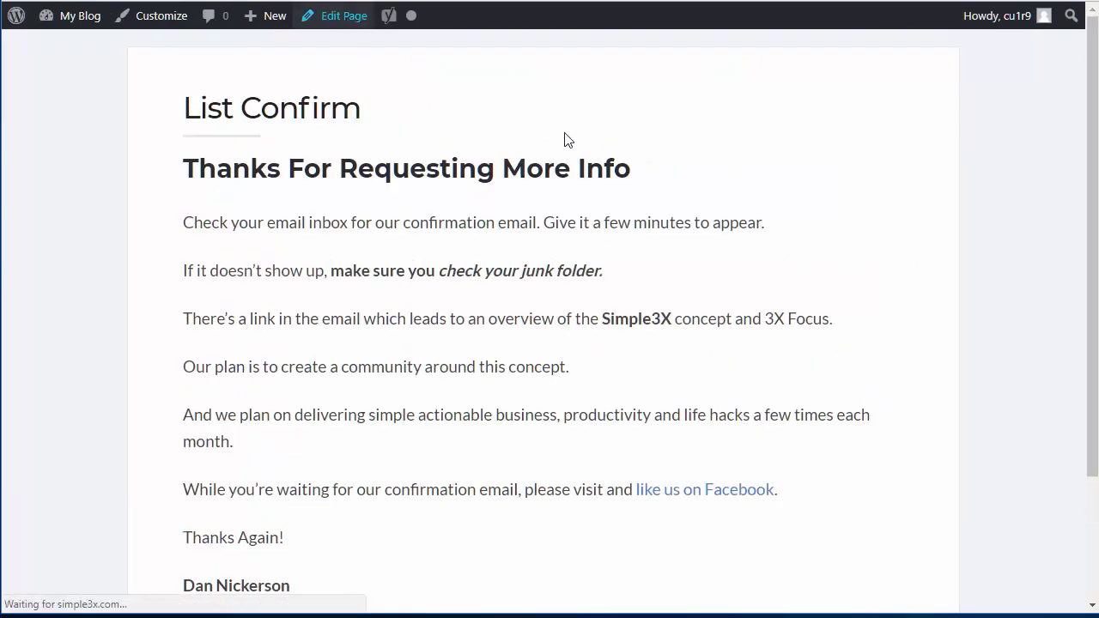
pyautogui.scroll(-6, 961, 378)
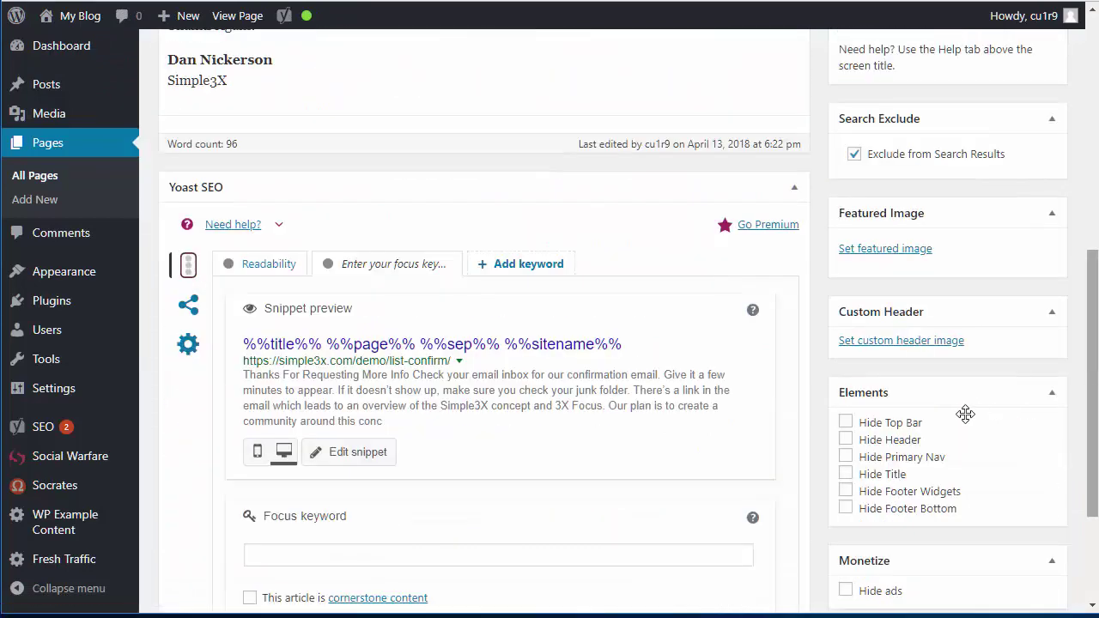
pyautogui.click(847, 475)
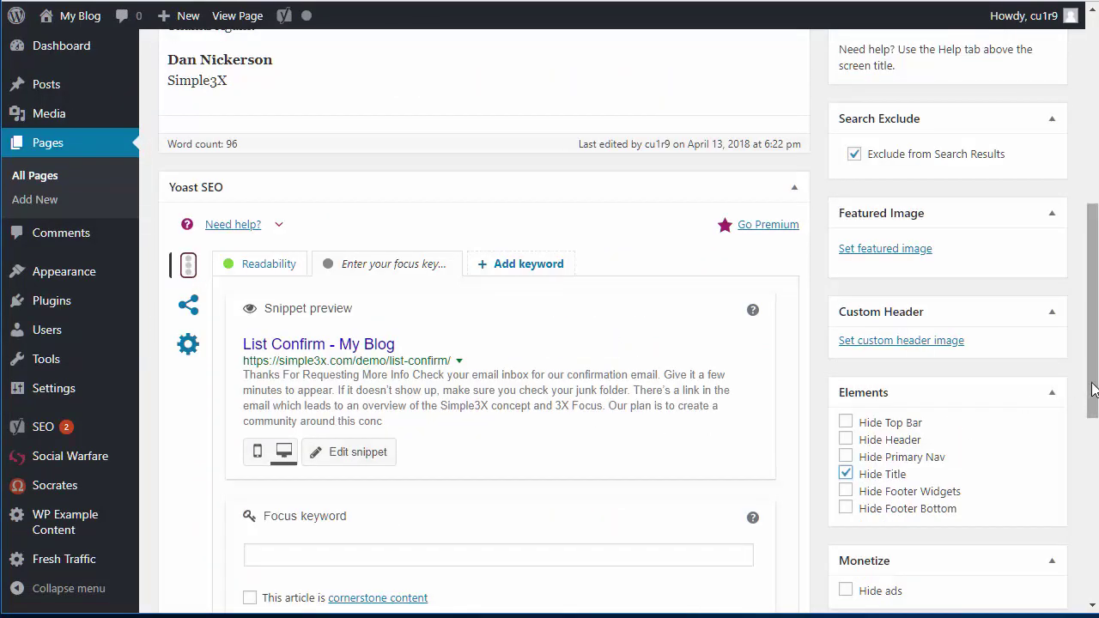
pyautogui.scroll(6, 1037, 291)
pyautogui.click(1011, 316)
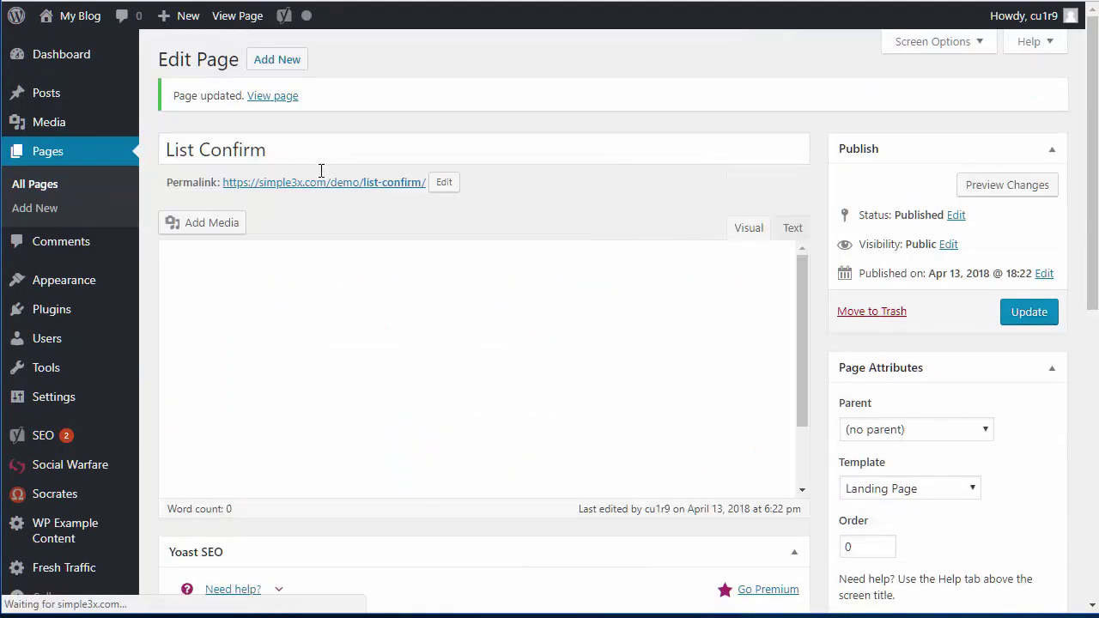
# - View the updated List Confirm page and check it down to its footer
pyautogui.click(317, 189)
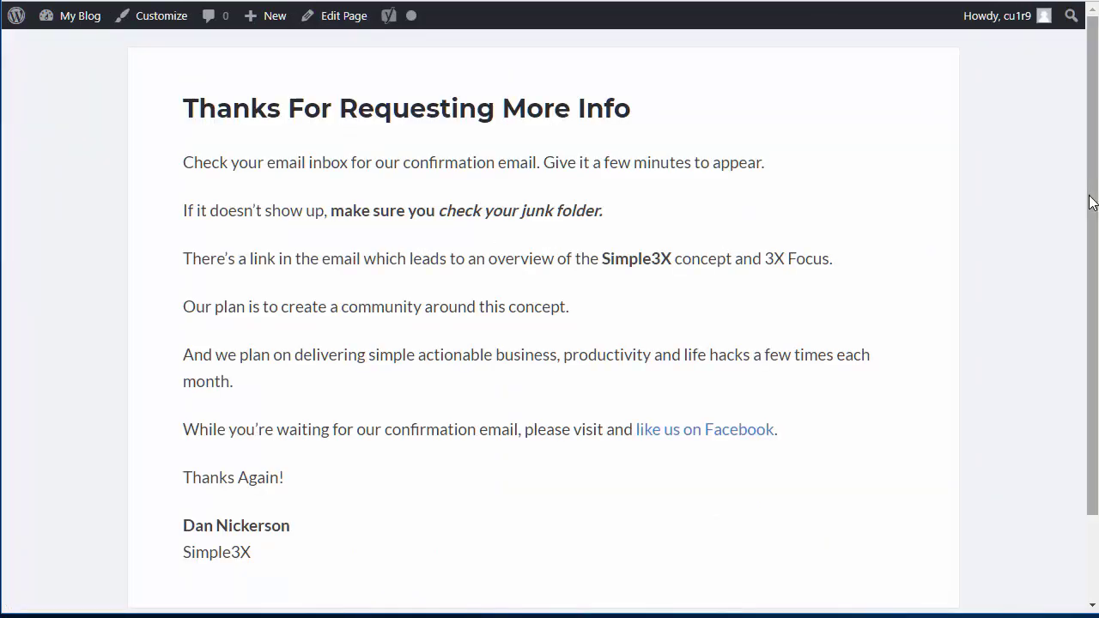
pyautogui.moveTo(1095, 249); pyautogui.dragTo(1084, 153)
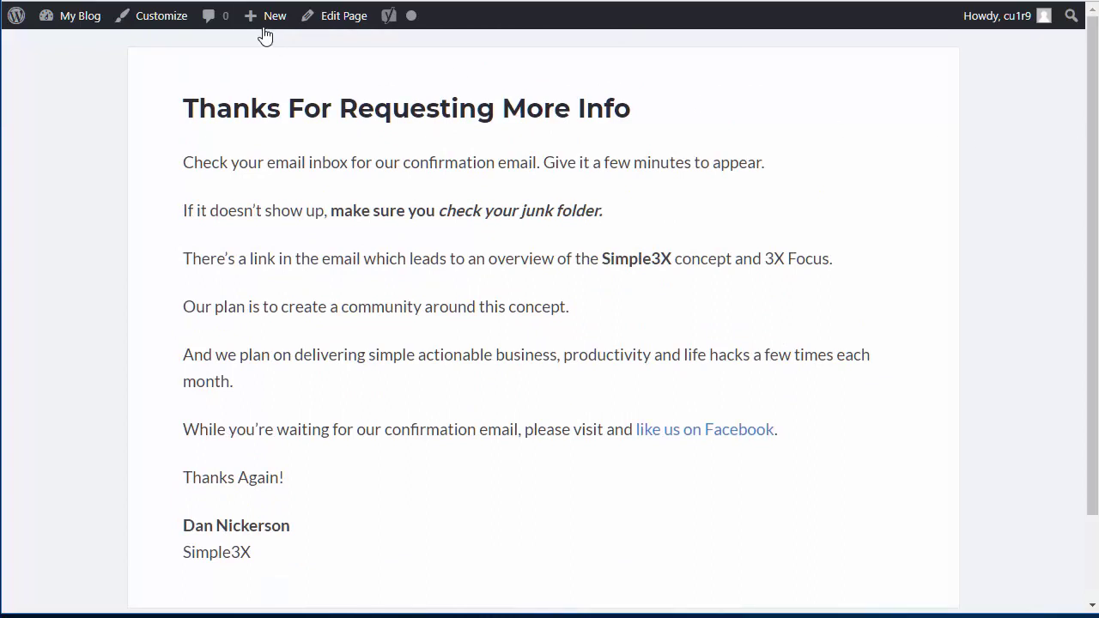
# - Create a new page titled "Download Page"
pyautogui.moveTo(264, 22)
pyautogui.click(272, 96)
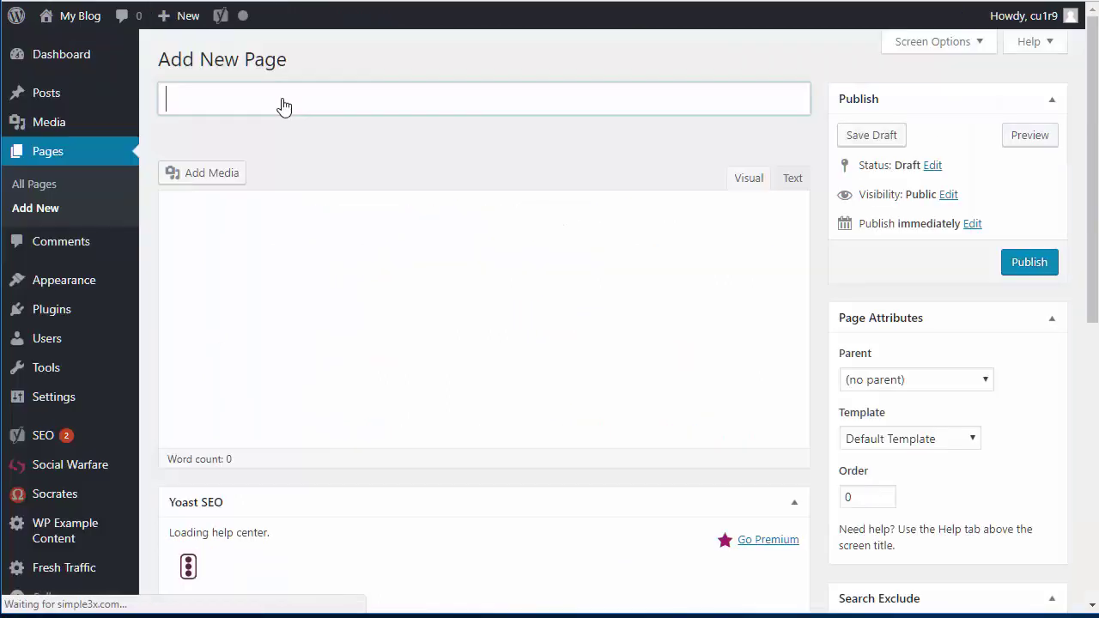
pyautogui.click(311, 116)
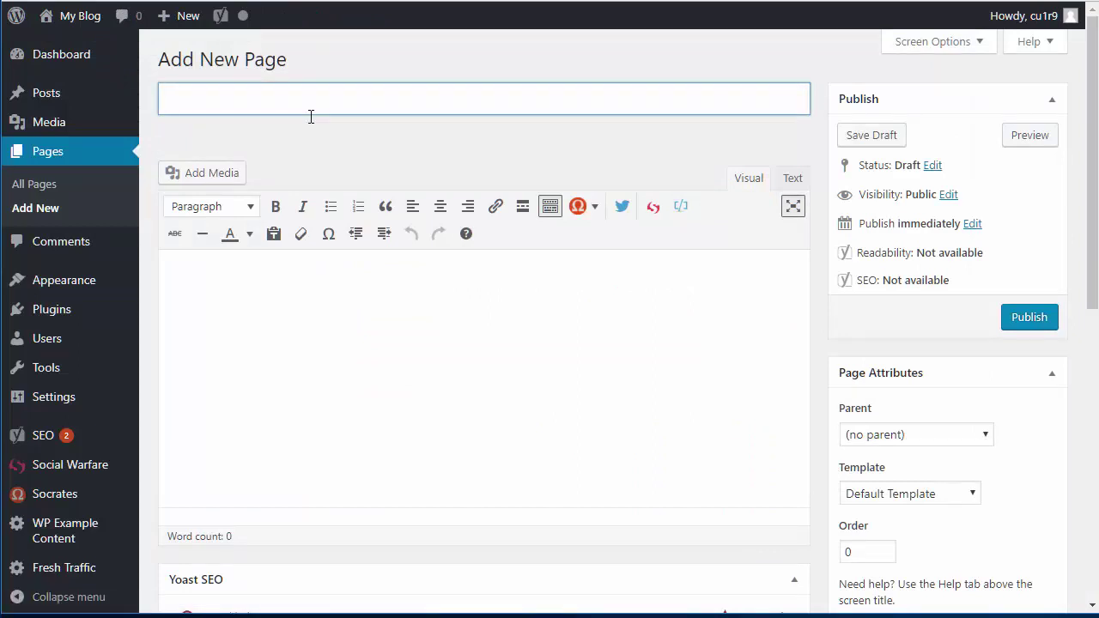
pyautogui.write('Download Page')
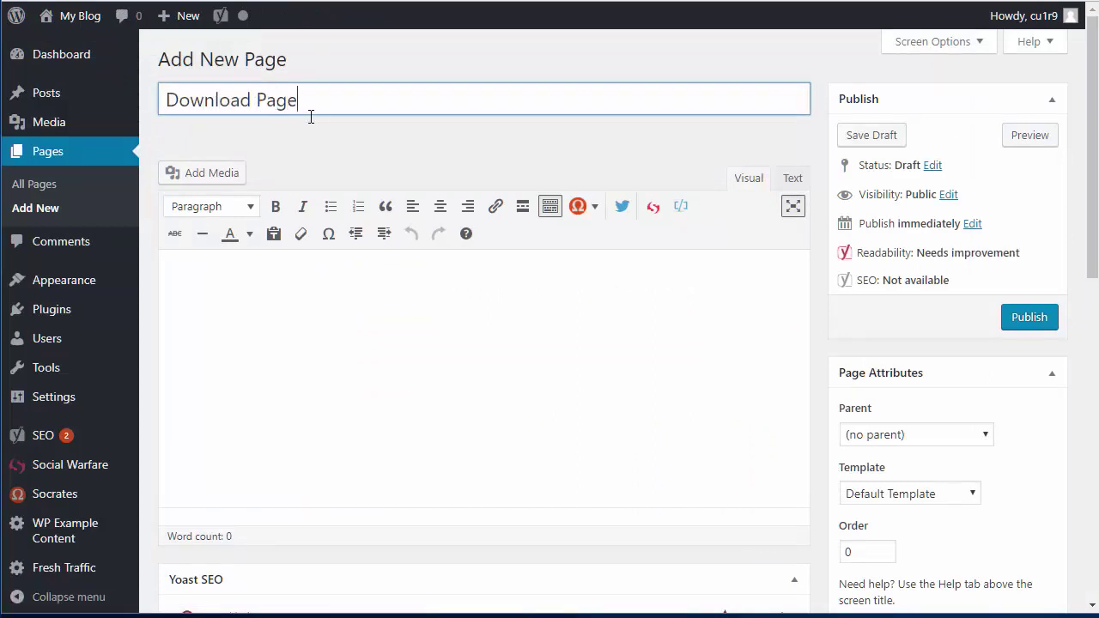
# - Insert a pair of one-half column shortcodes into the empty page body
pyautogui.click(322, 294)
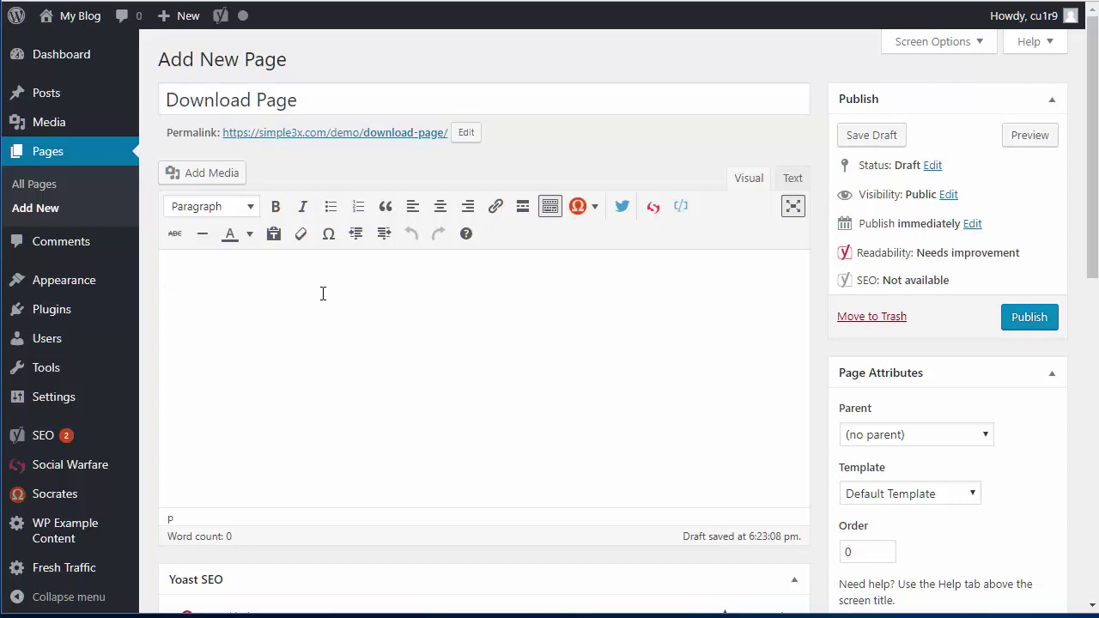
pyautogui.click(577, 208)
pyautogui.moveTo(627, 330)
pyautogui.click(768, 331)
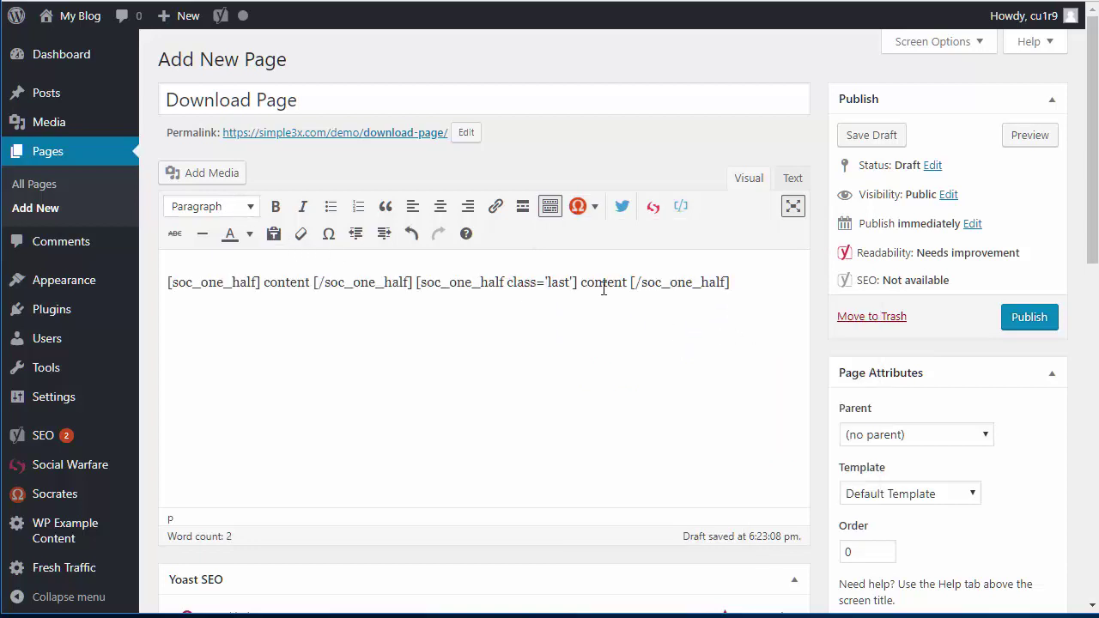
# - Insert cover.png from the media library into the second column, centered at full size with no link
pyautogui.click(228, 178)
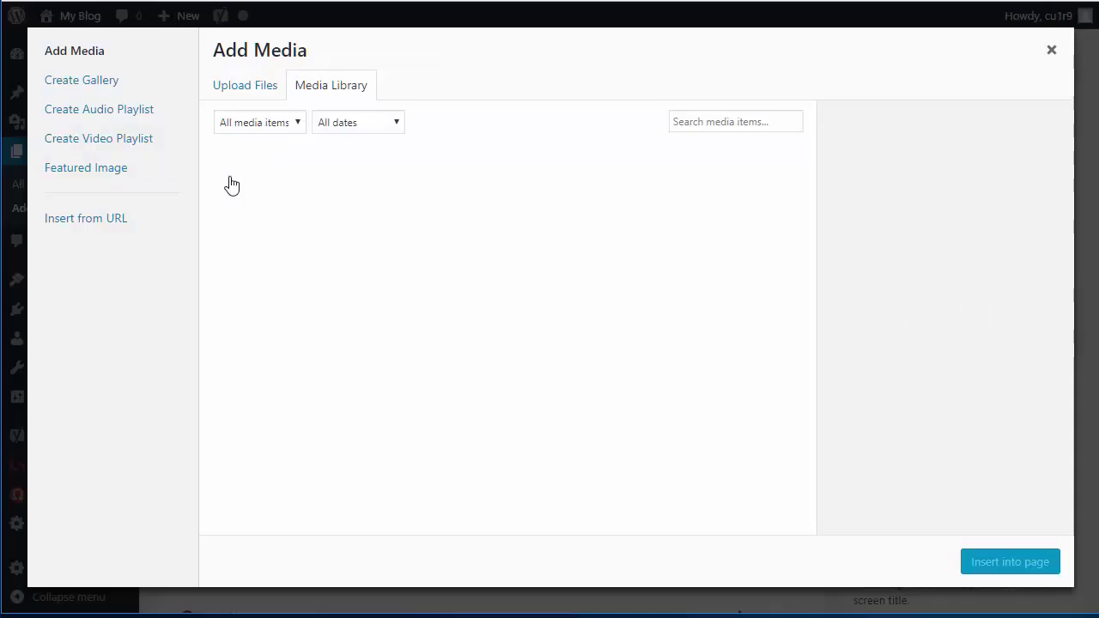
pyautogui.click(283, 209)
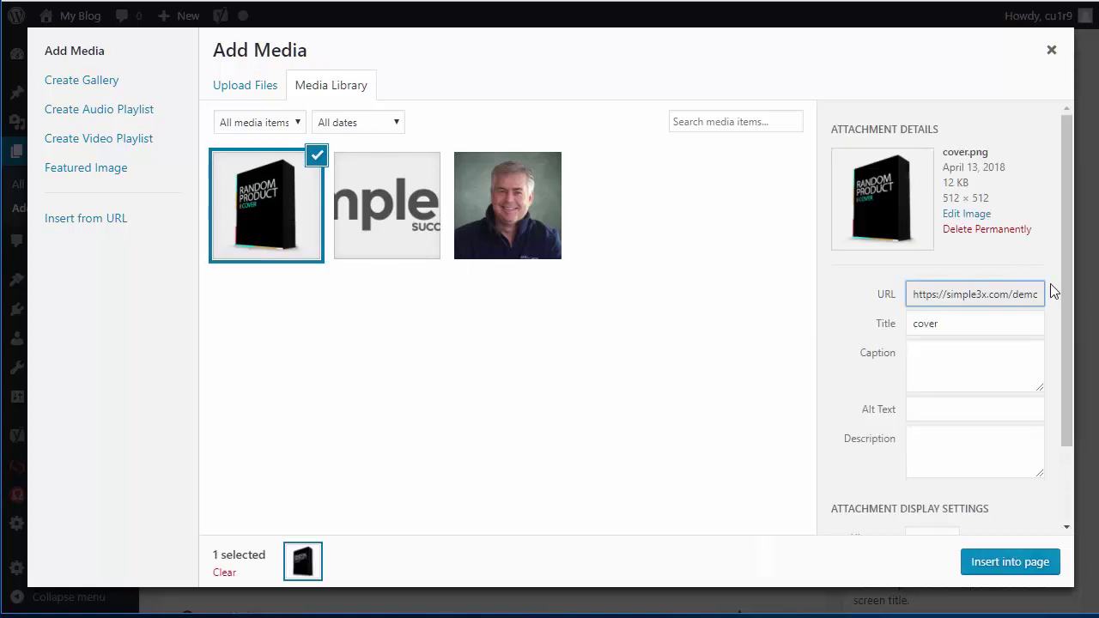
pyautogui.moveTo(1068, 294); pyautogui.dragTo(1066, 371)
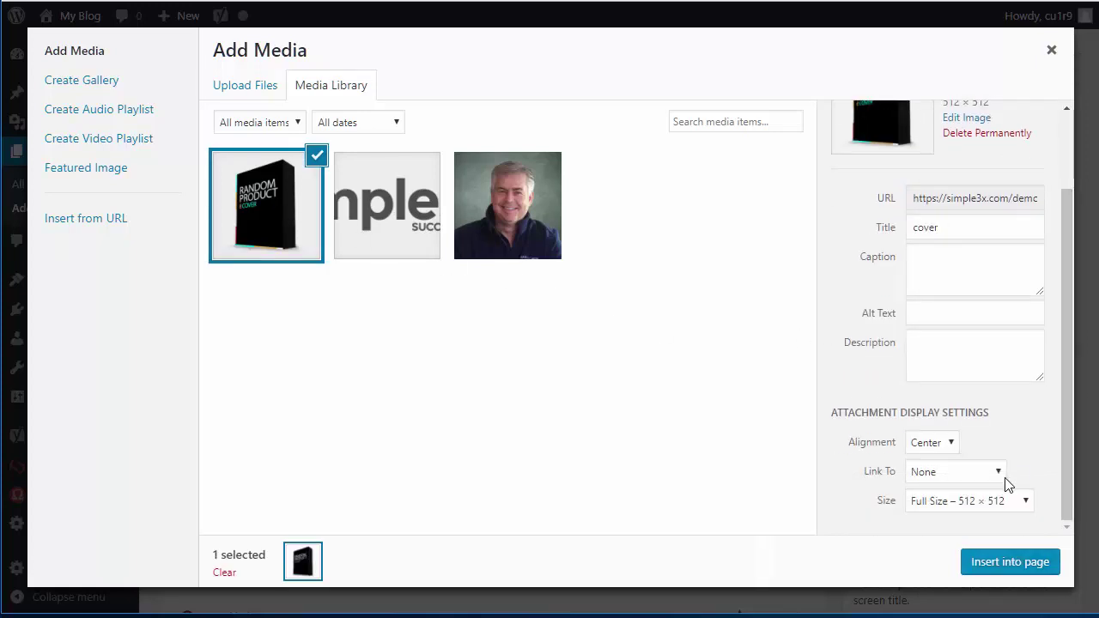
pyautogui.click(995, 563)
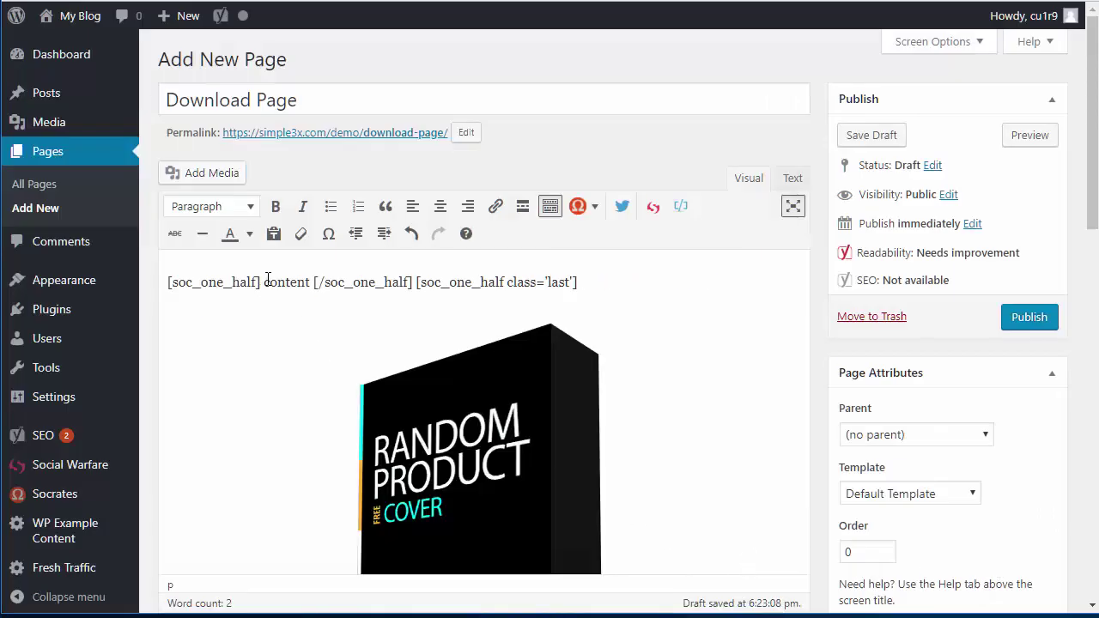
# - Replace the first column's placeholder content with "Thanks For Your Order"
pyautogui.moveTo(264, 282); pyautogui.dragTo(315, 281)
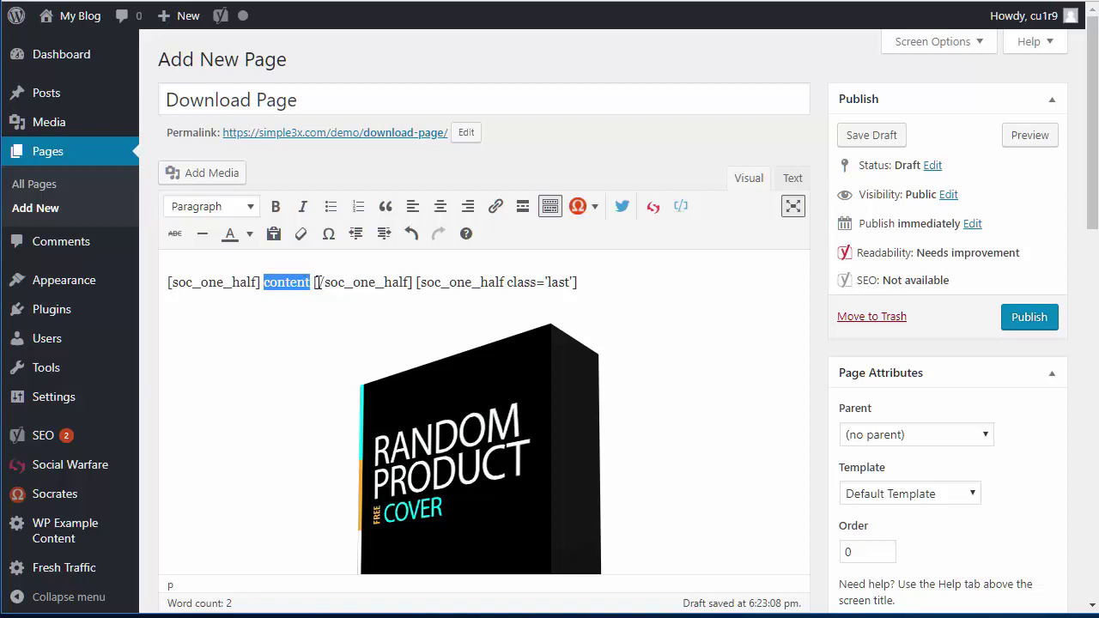
pyautogui.write('Thanks')
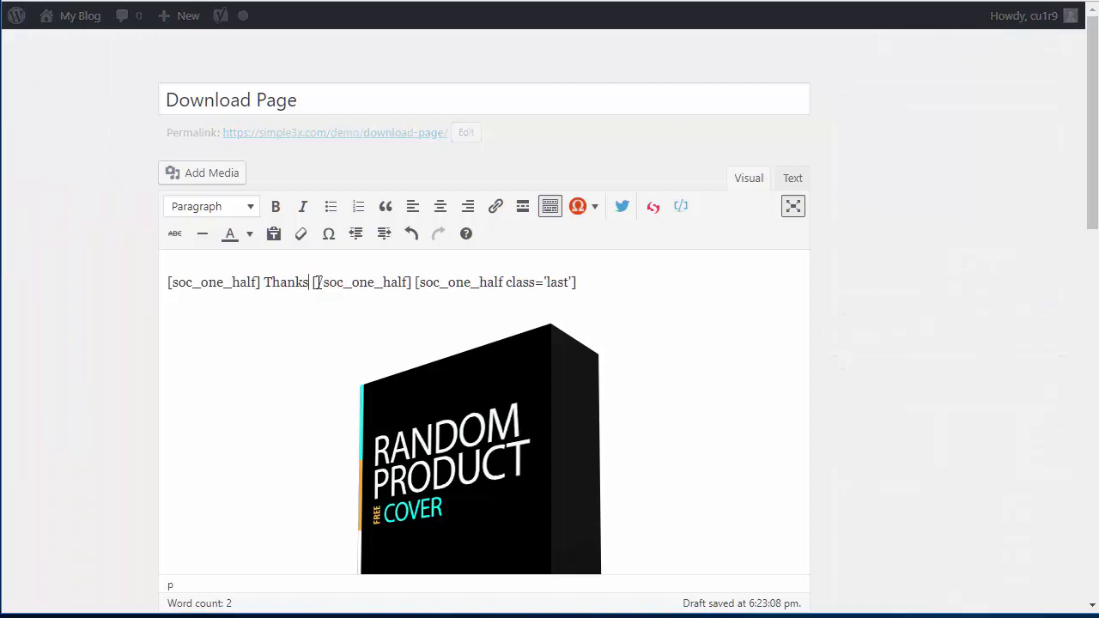
pyautogui.write(' For Yo')
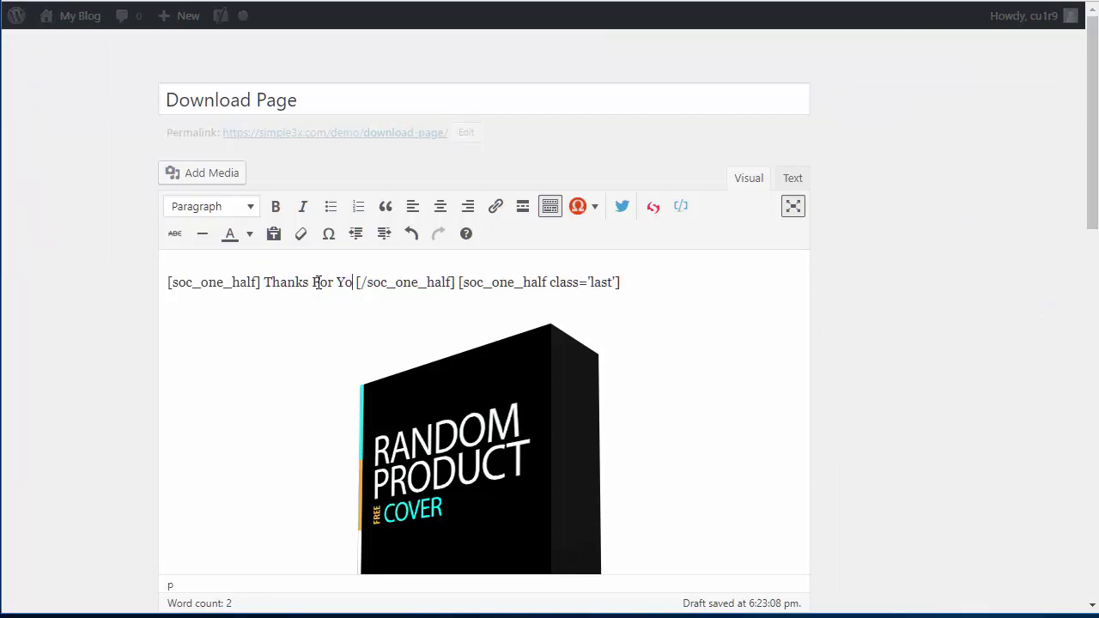
pyautogui.write('ur Order')
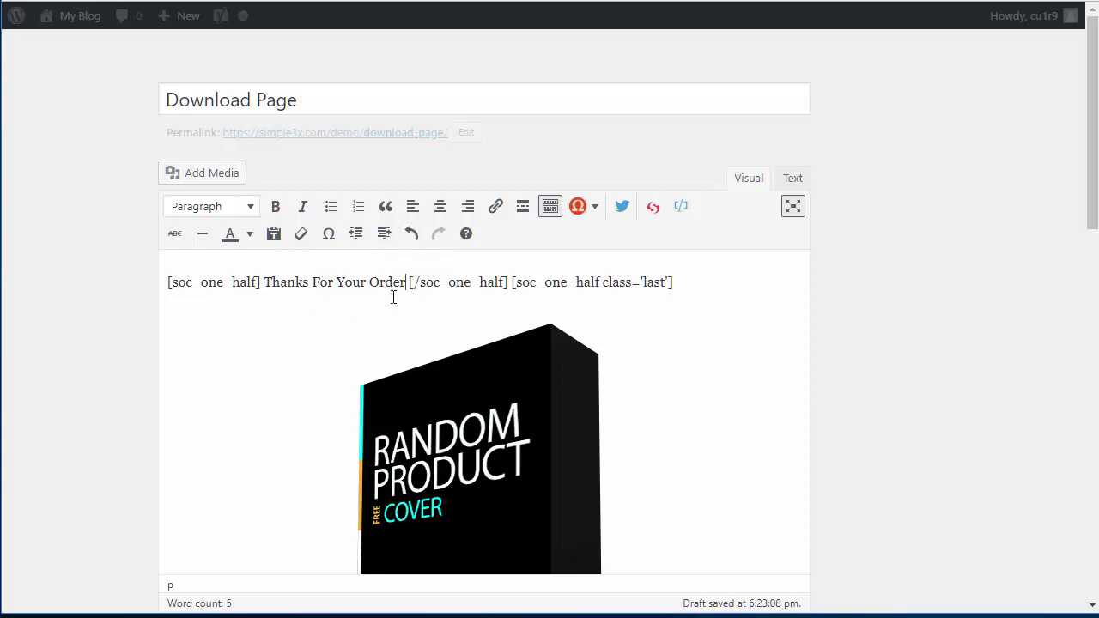
# - Add the line "Here's your download" below the order thank-you line in the first column
pyautogui.press('Return')
pyautogui.write("Here's y")
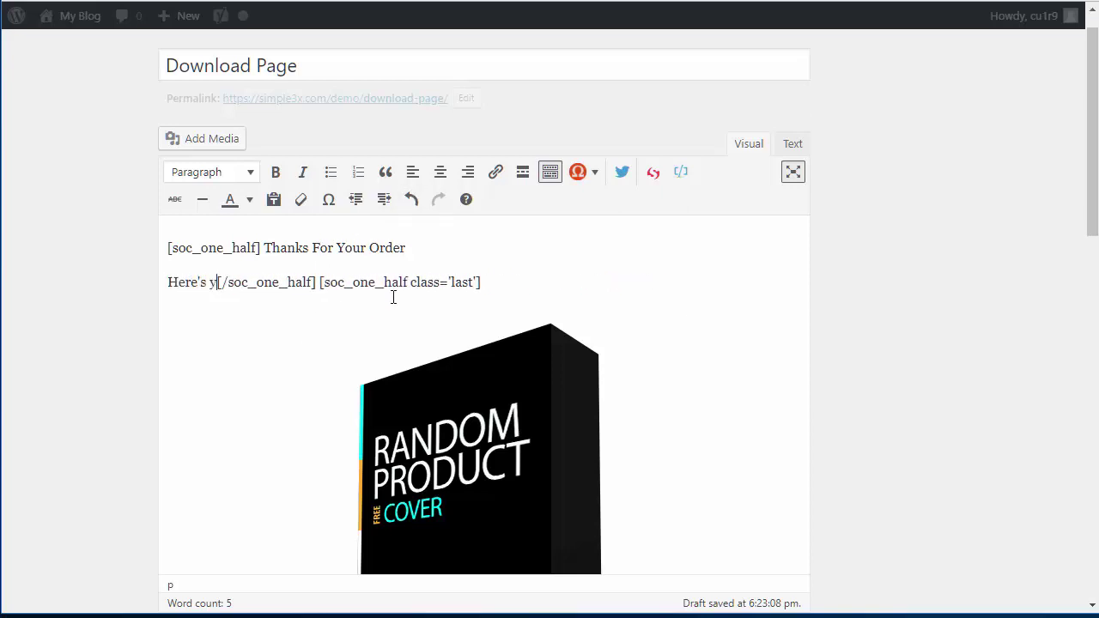
pyautogui.write('oru')
pyautogui.press('BackSpace')
pyautogui.press('BackSpace')
pyautogui.write('ur ')
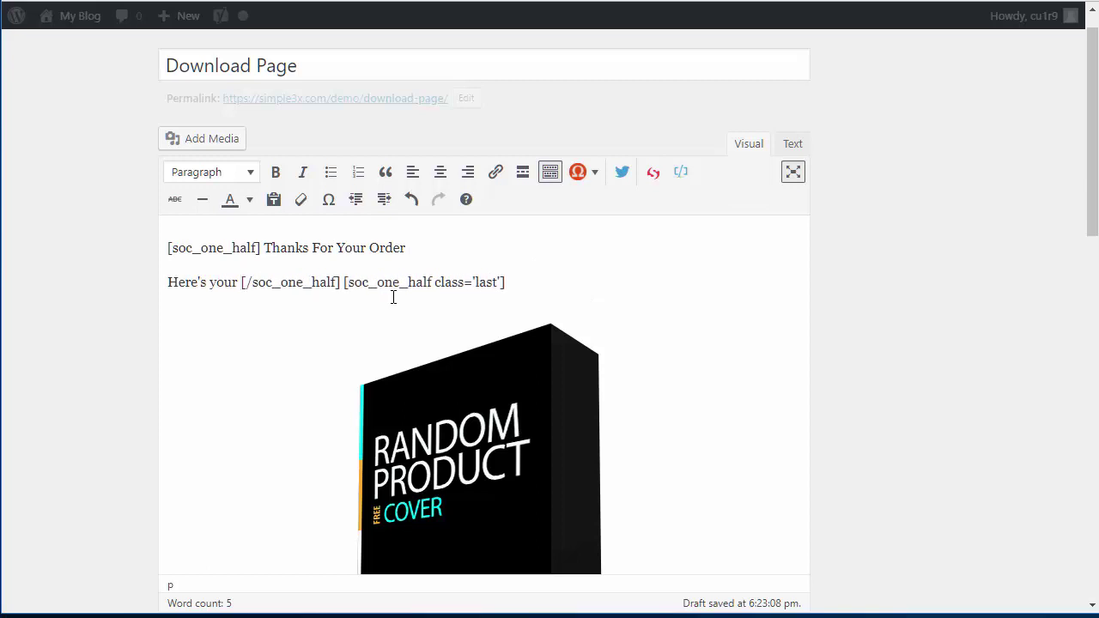
pyautogui.write('download')
pyautogui.press('Return')
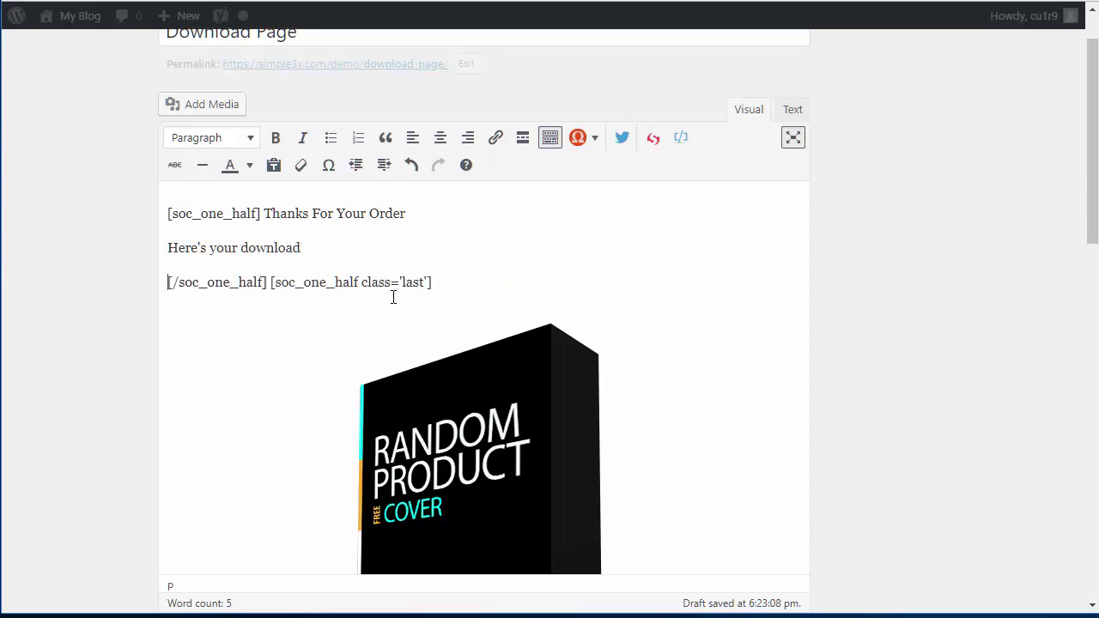
# - Insert a huge ghost button shortcode below the download line and label it "Download Here"
pyautogui.press('Return')
pyautogui.press('Return')
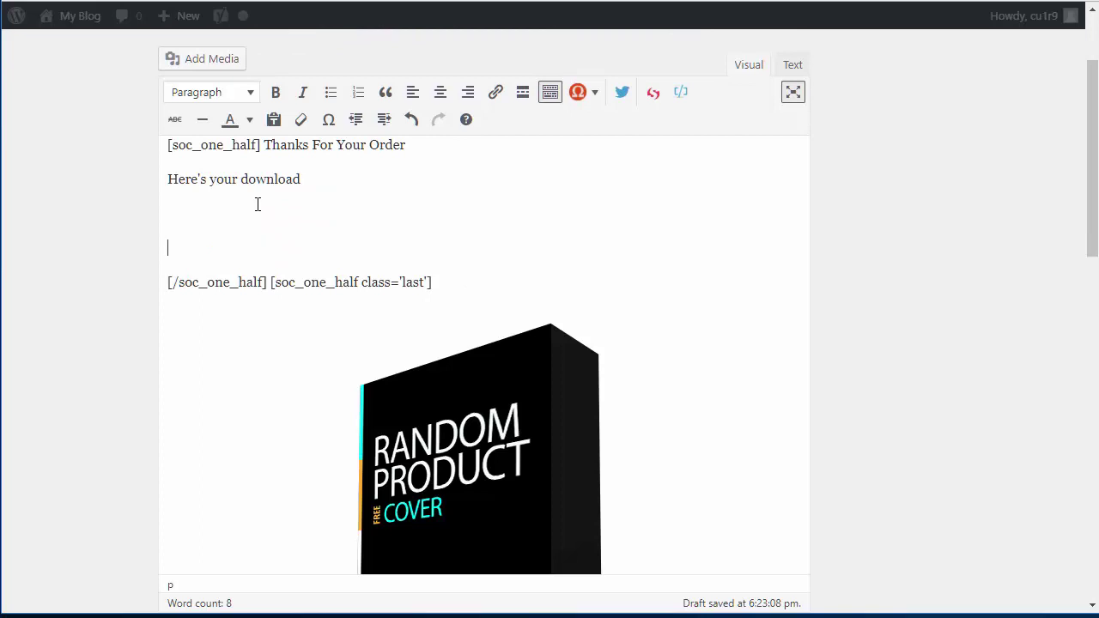
pyautogui.click(578, 93)
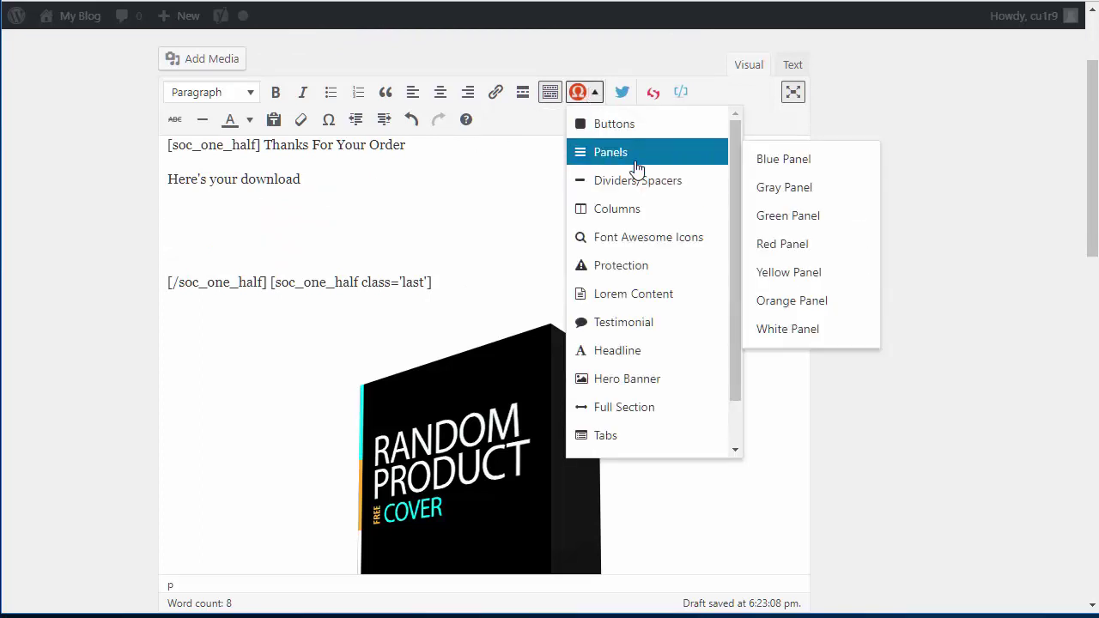
pyautogui.moveTo(650, 141)
pyautogui.moveTo(838, 225)
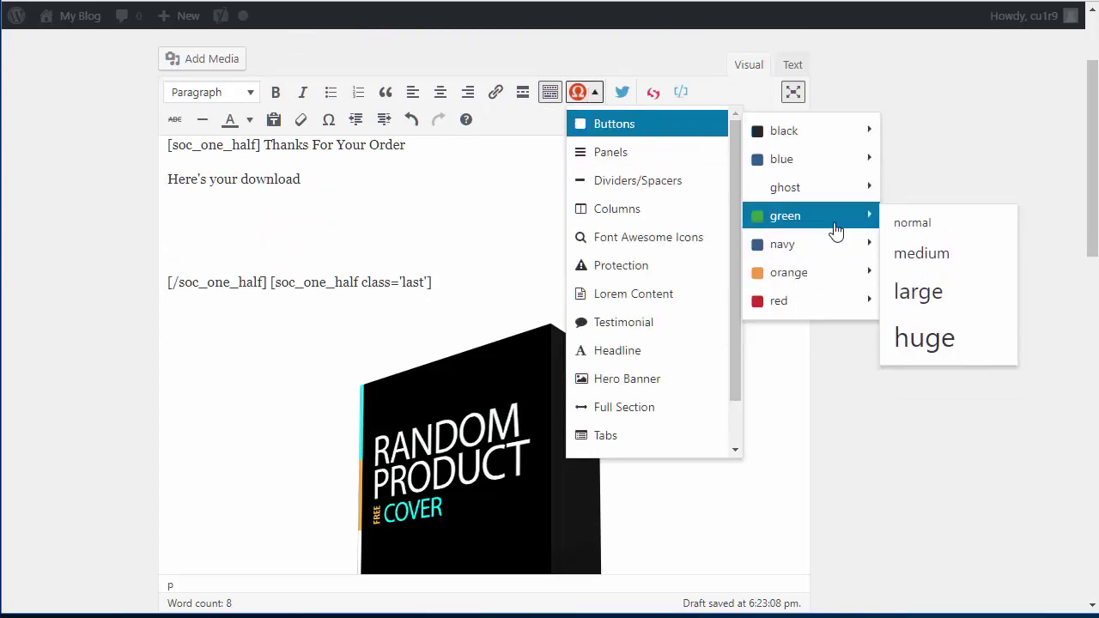
pyautogui.moveTo(846, 196)
pyautogui.click(951, 309)
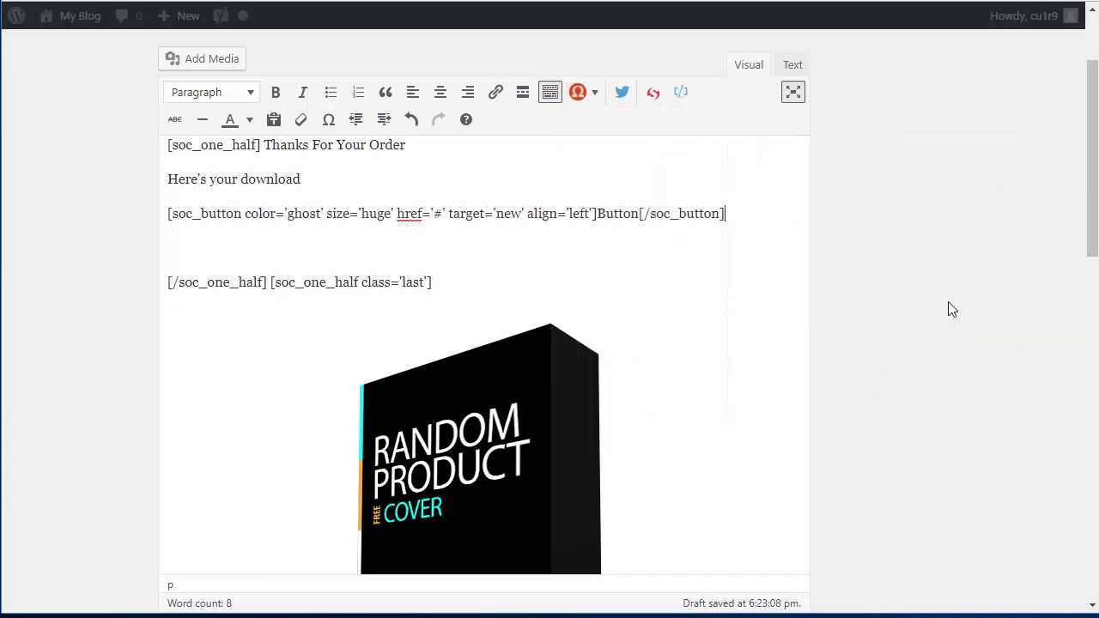
pyautogui.moveTo(598, 219); pyautogui.dragTo(637, 220)
pyautogui.write('Download H')
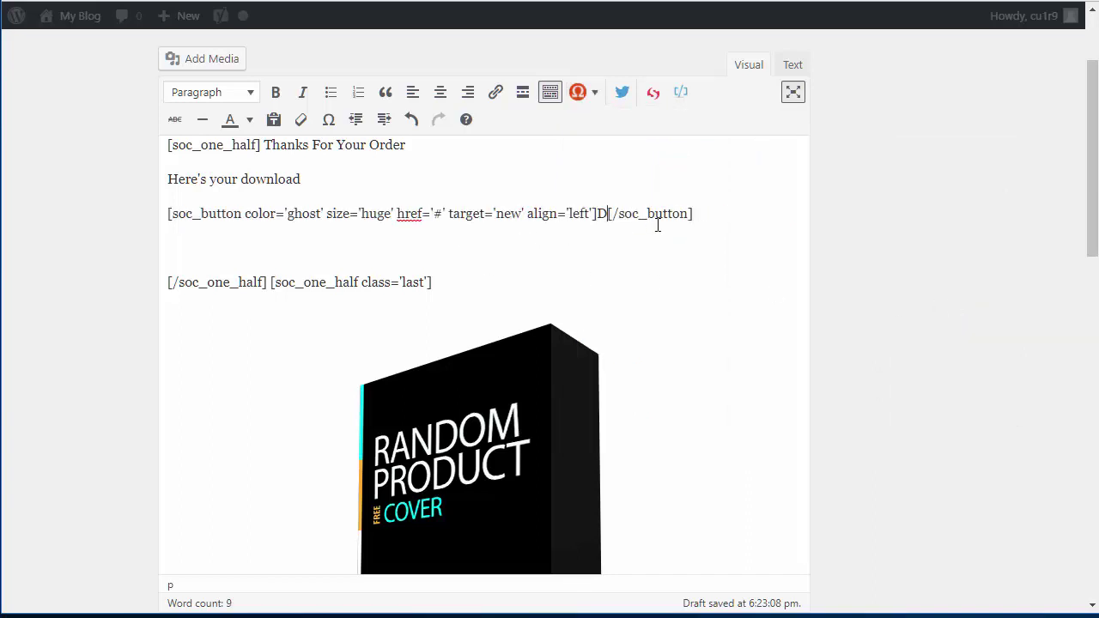
pyautogui.write('ere')
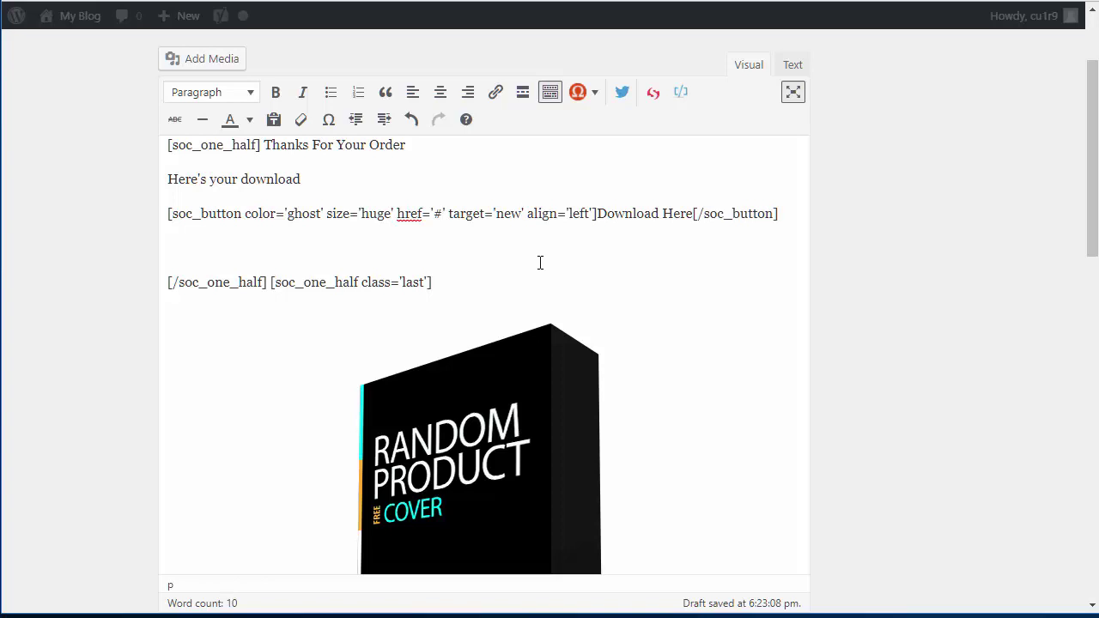
pyautogui.press('BackSpace')
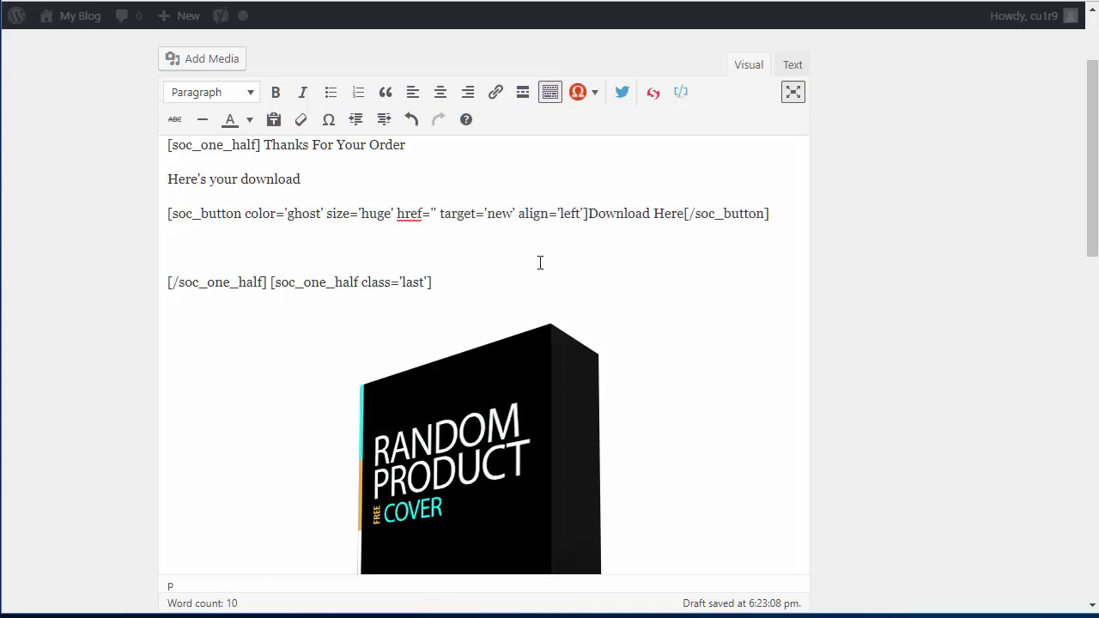
pyautogui.write('http')
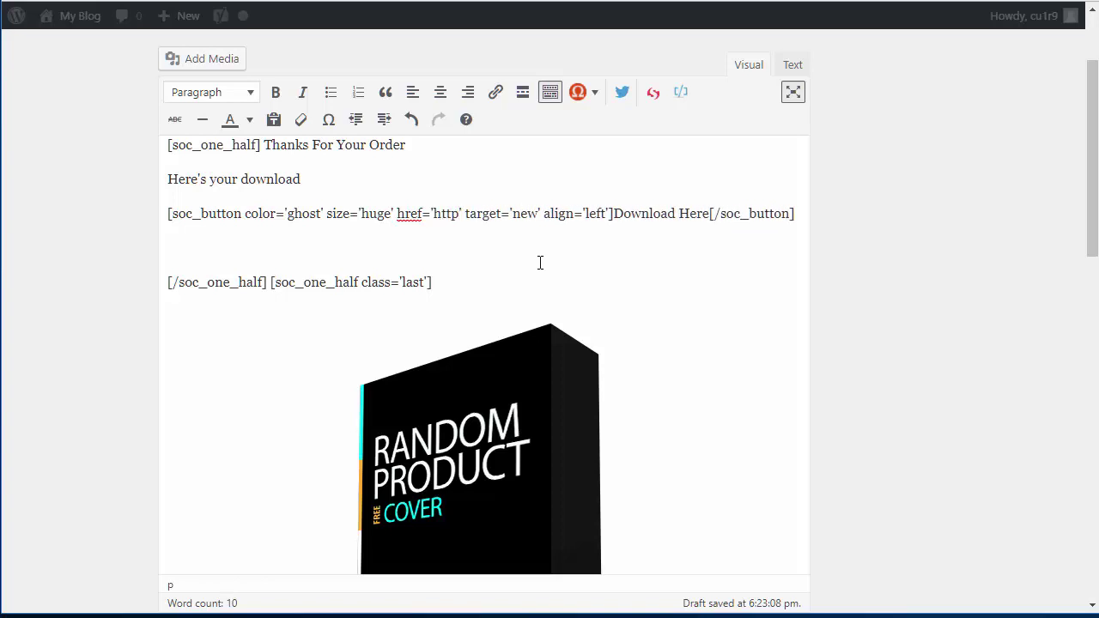
pyautogui.write('s://simpl')
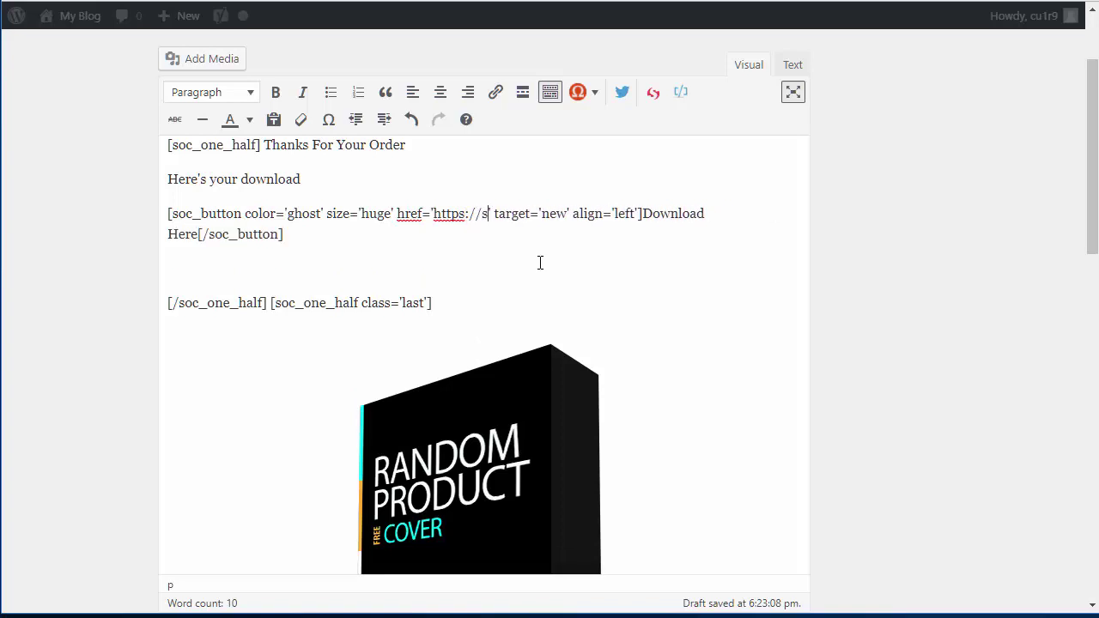
pyautogui.write('e3x.com/')
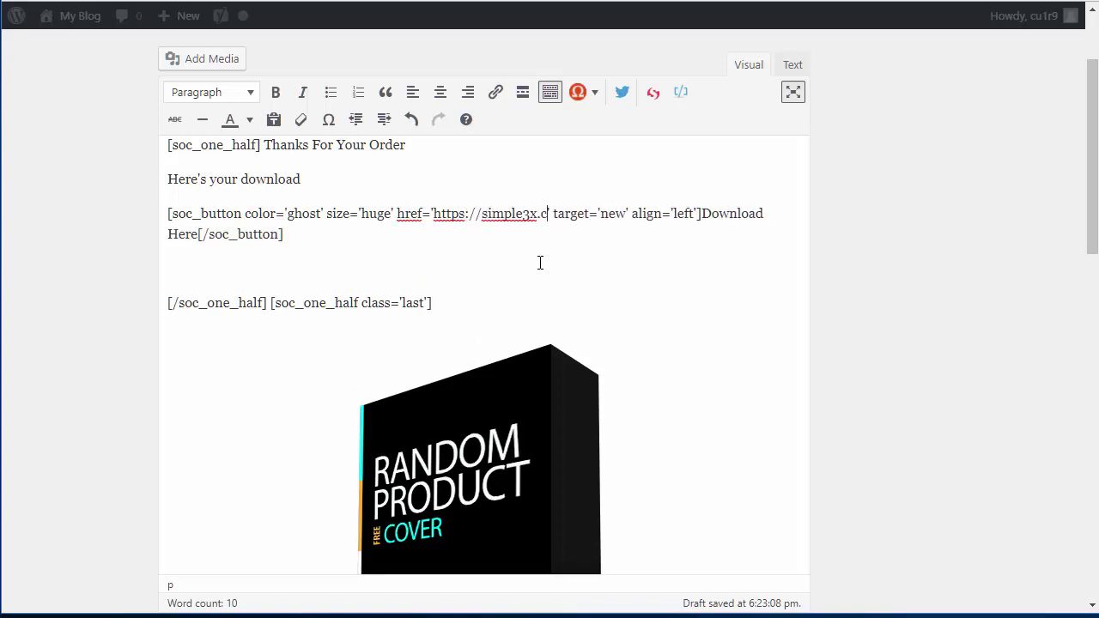
pyautogui.write('download.pdf')
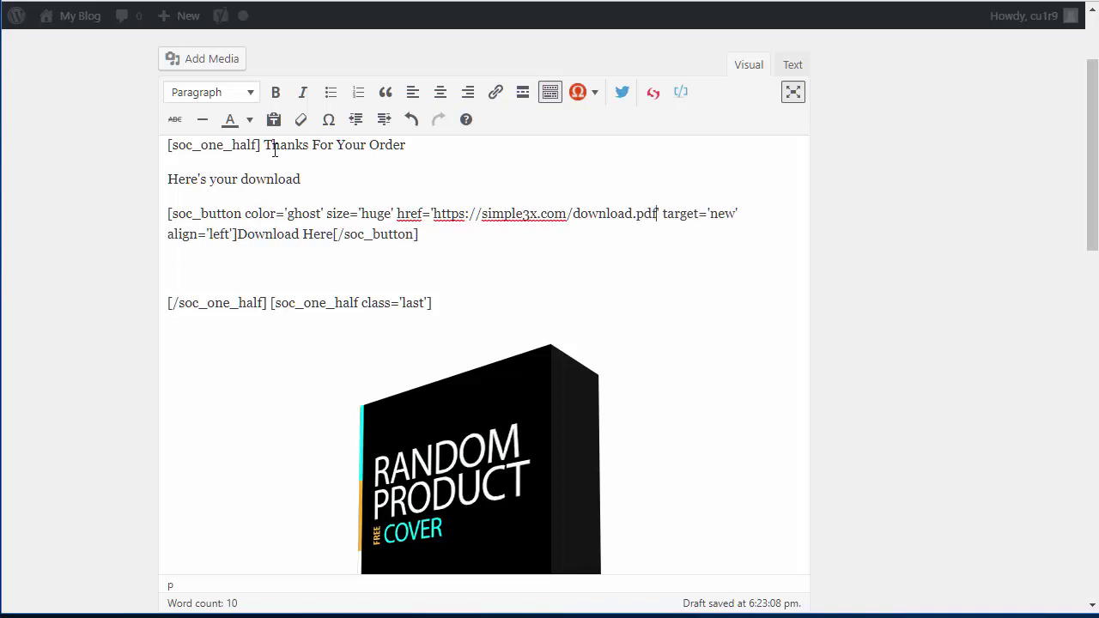
pyautogui.moveTo(264, 146); pyautogui.dragTo(429, 147)
pyautogui.click(274, 92)
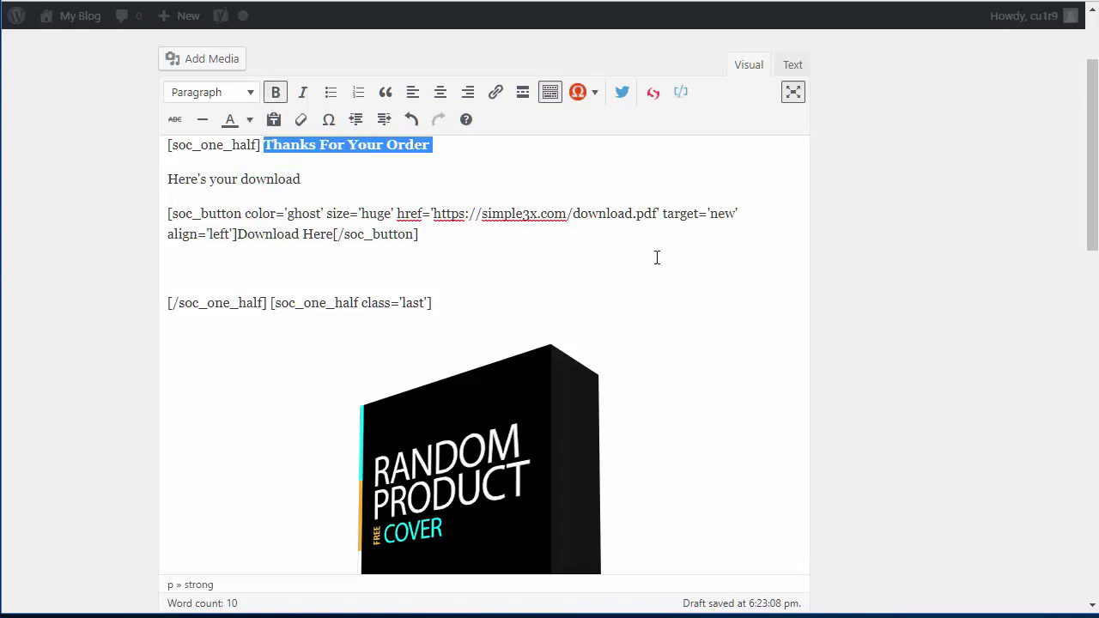
# - Set the page template to Landing Page and exclude the page from search results
pyautogui.click(940, 359)
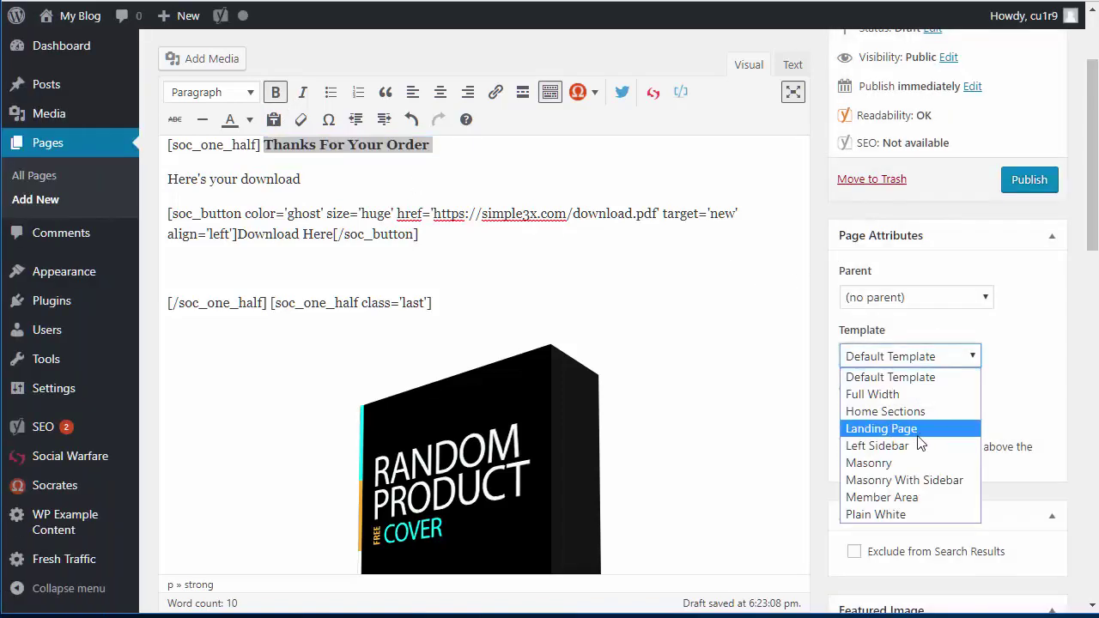
pyautogui.click(881, 429)
pyautogui.moveTo(1092, 237); pyautogui.dragTo(1092, 312)
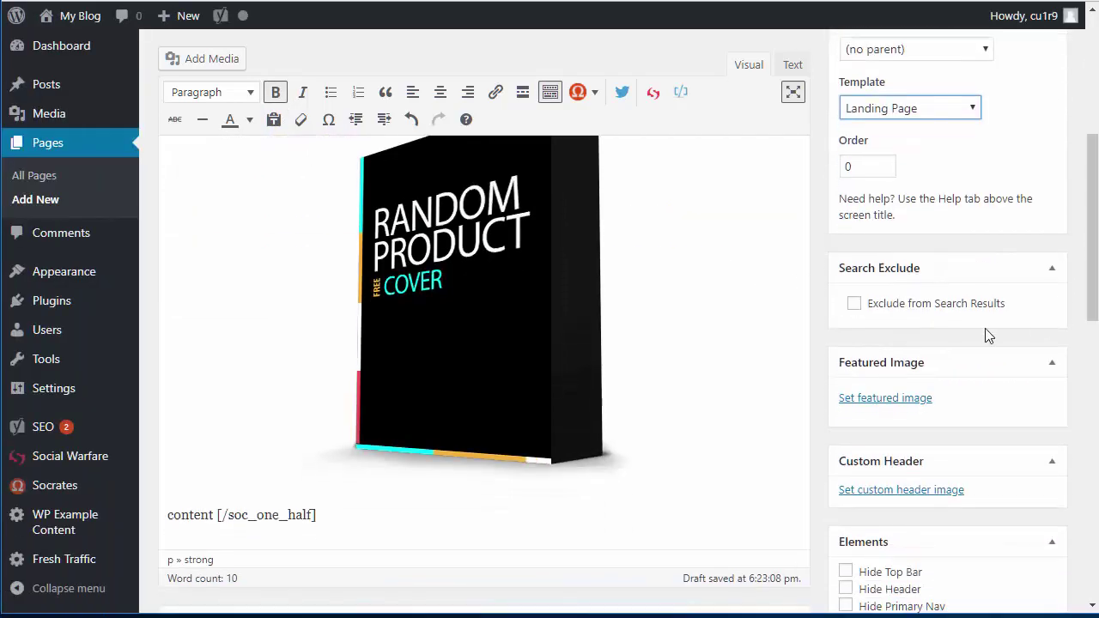
pyautogui.click(854, 303)
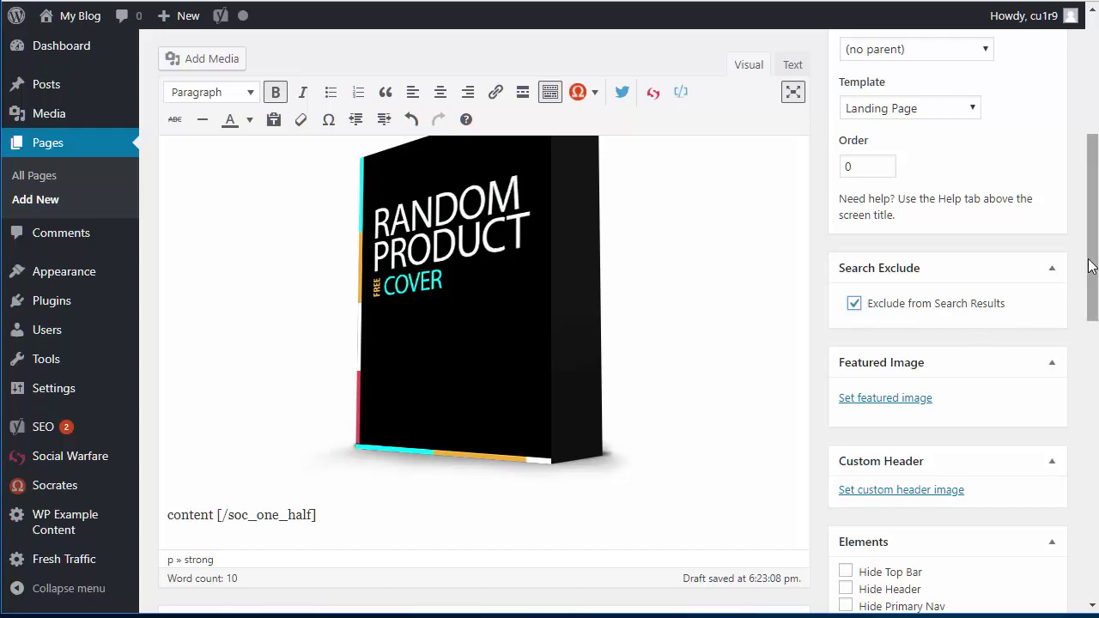
# - Hide the page title and set Yoast's advanced options to No for showing the page in search results and for following its links
pyautogui.moveTo(1089, 267); pyautogui.dragTo(1083, 354)
pyautogui.click(847, 444)
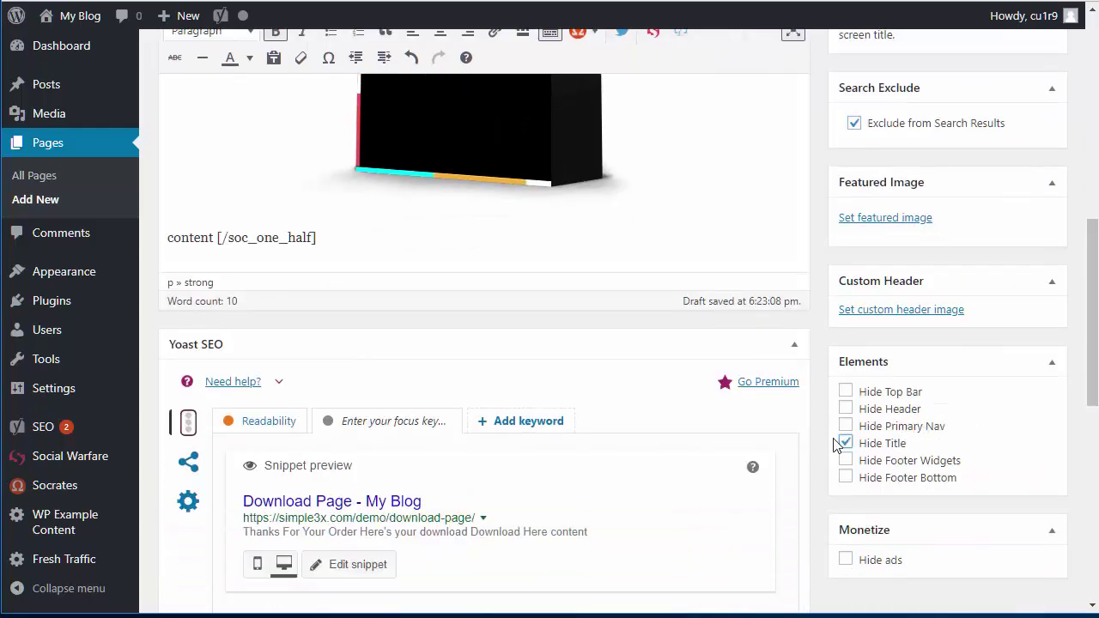
pyautogui.click(188, 502)
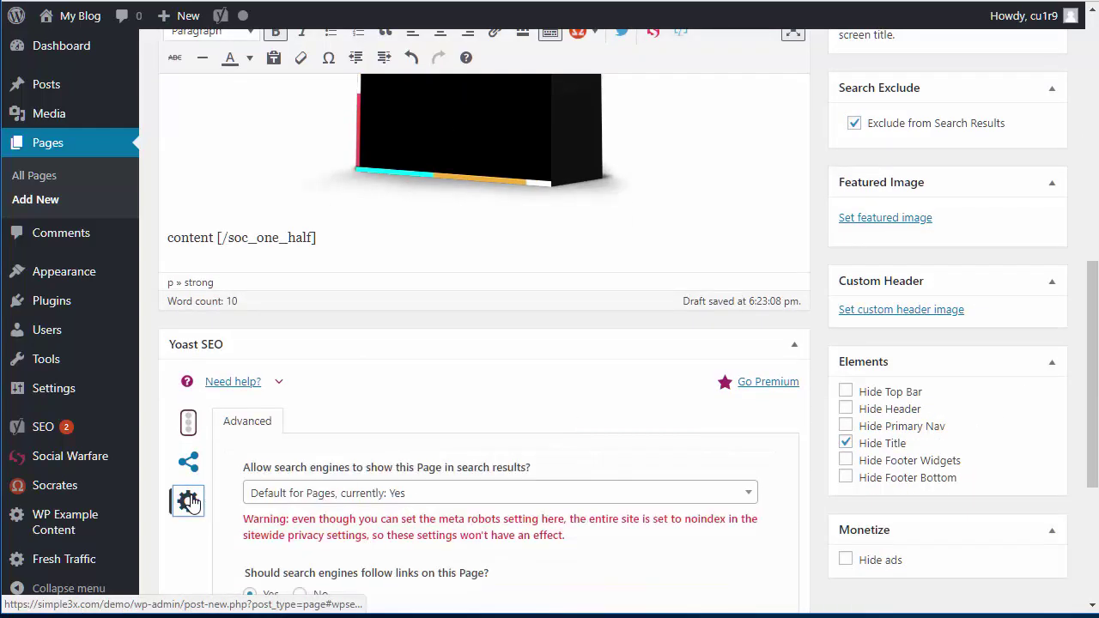
pyautogui.click(311, 492)
pyautogui.click(316, 467)
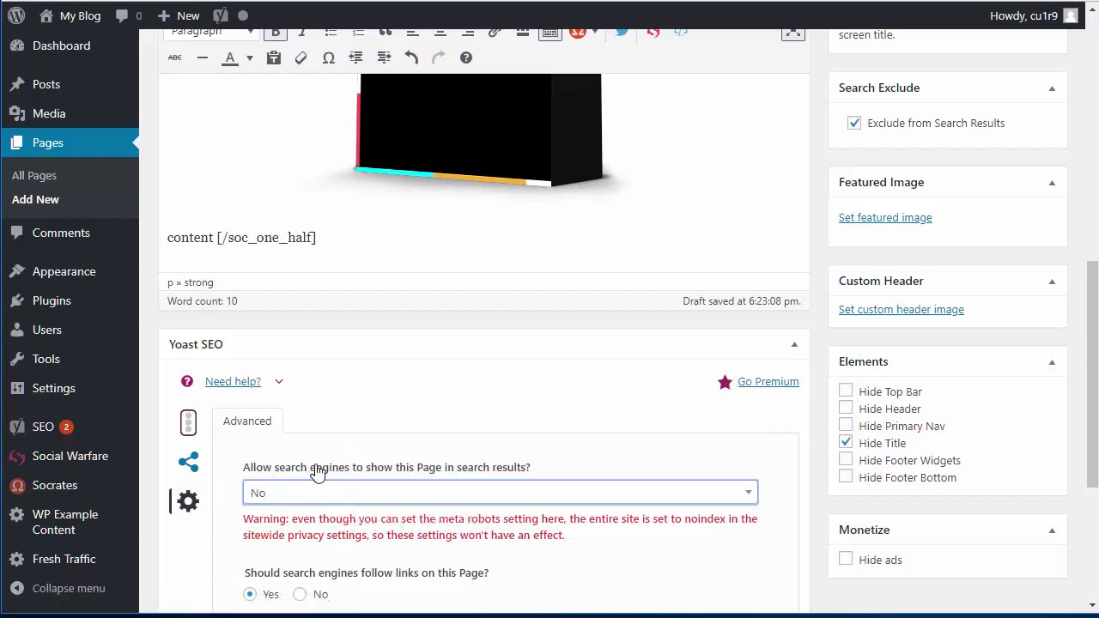
pyautogui.scroll(-3, 390, 366)
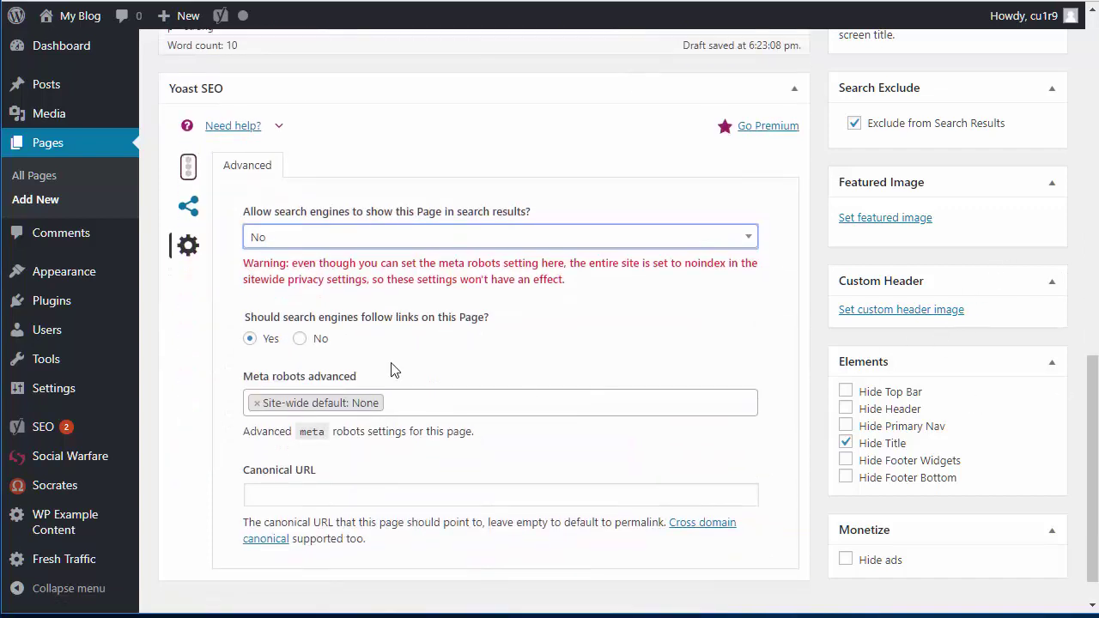
pyautogui.click(299, 338)
# - Change the page's permalink slug to 34wgdfg35wfr
pyautogui.moveTo(1089, 380); pyautogui.dragTo(1087, 43)
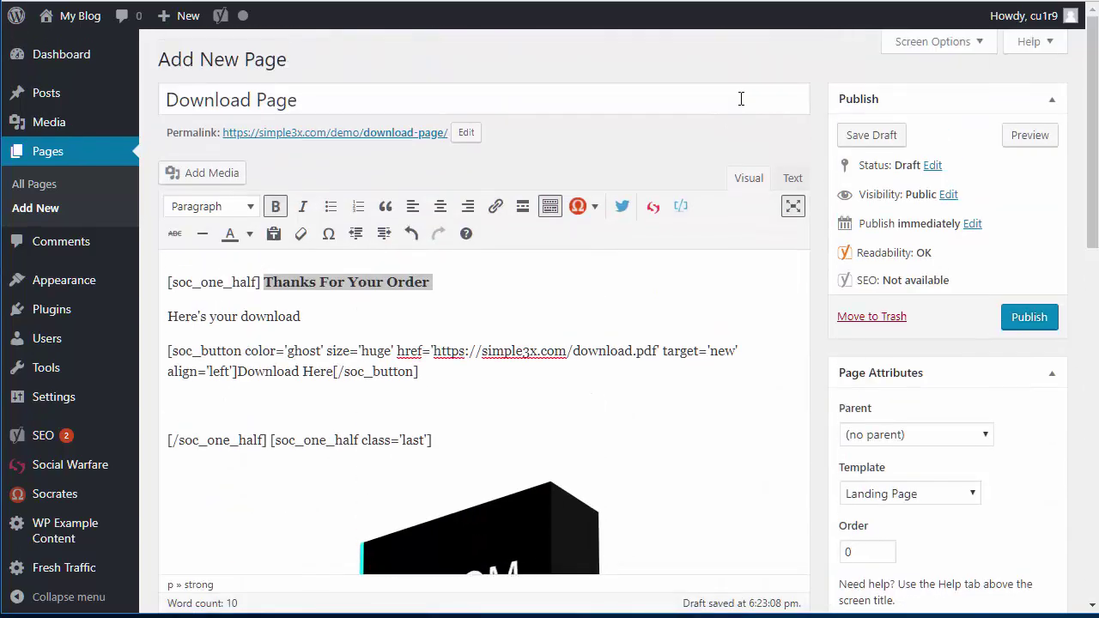
pyautogui.click(464, 133)
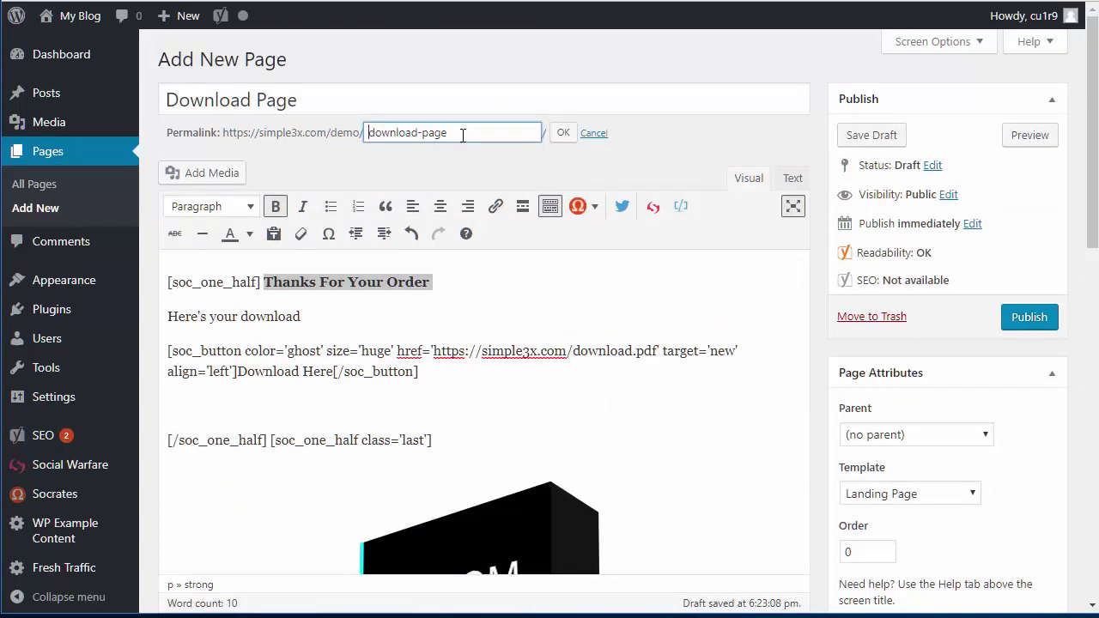
pyautogui.hotkey('ctrl', 'a')
pyautogui.write('34wgdfg35')
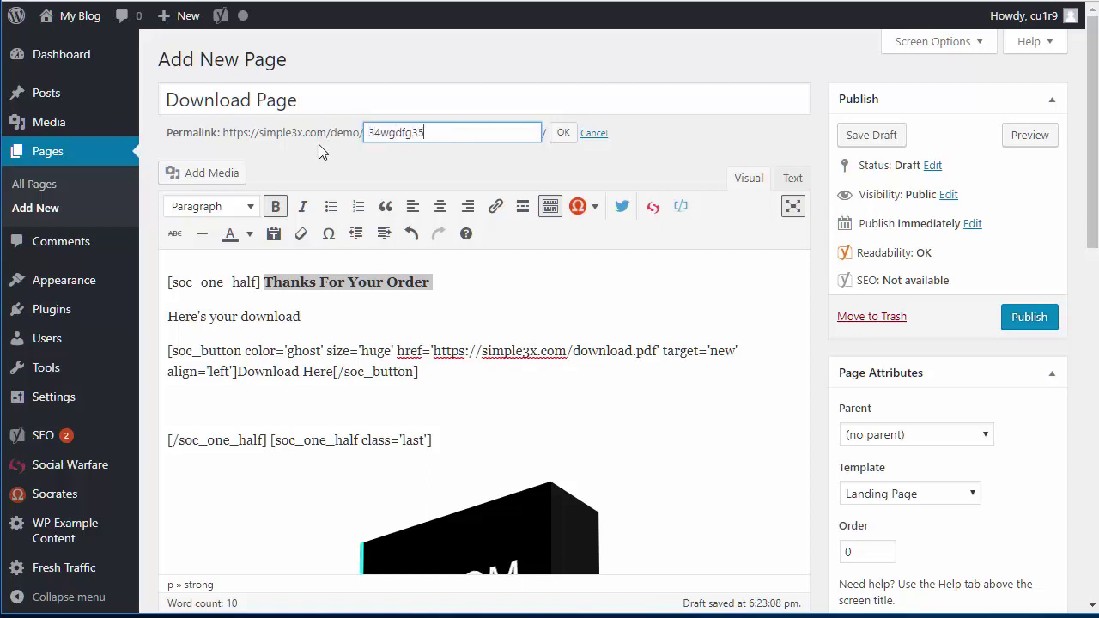
pyautogui.write('wfr')
pyautogui.click(563, 134)
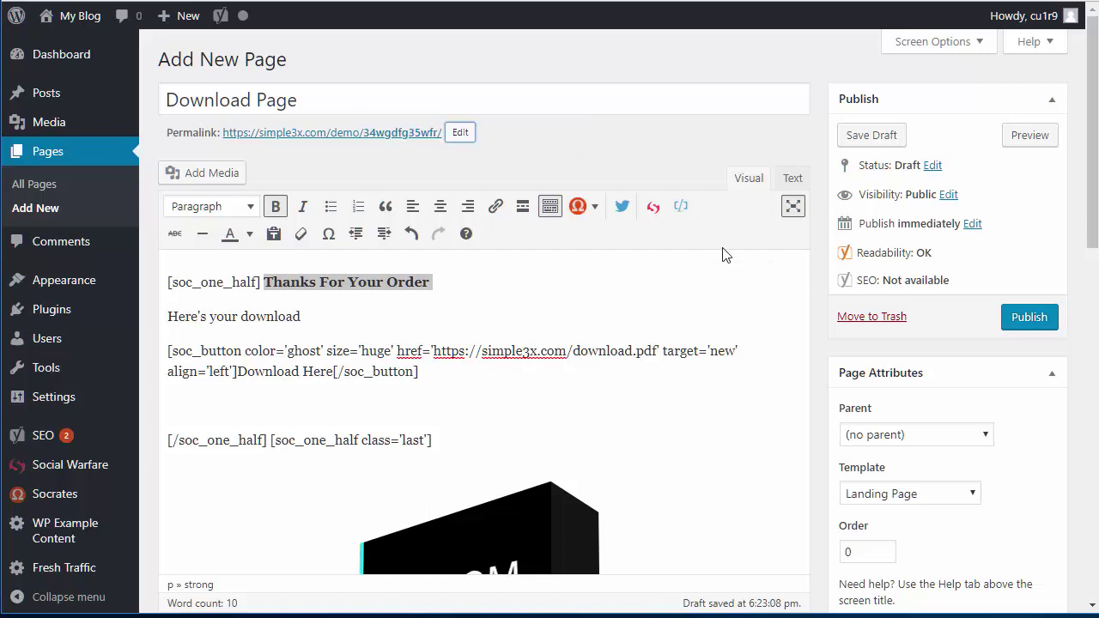
# - Publish the Download Page and view the live page in a separate browser tab
pyautogui.click(1024, 320)
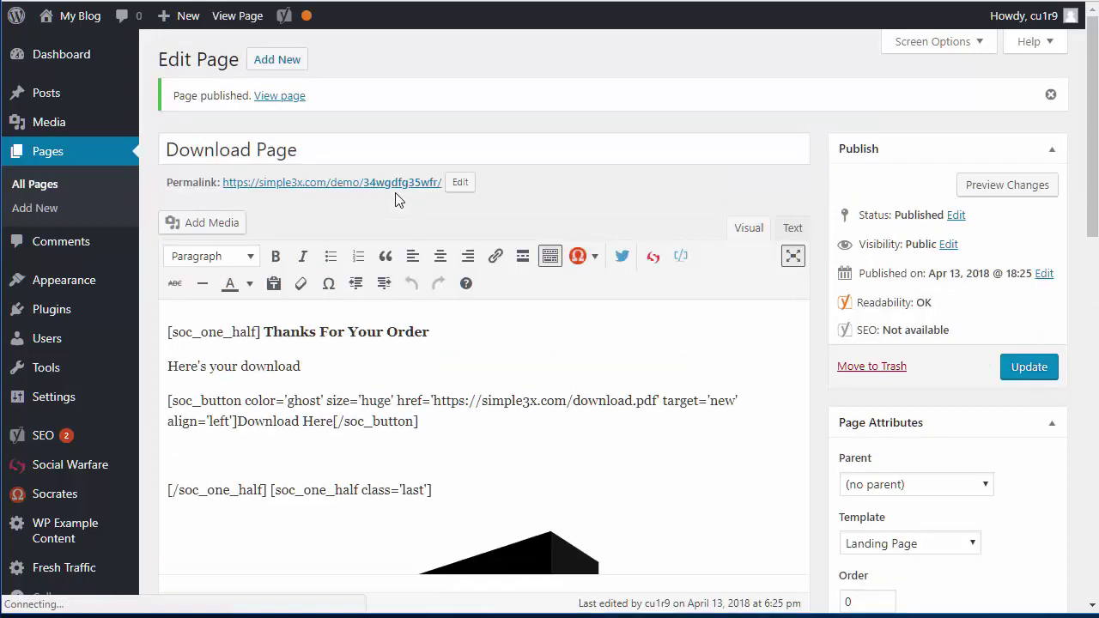
pyautogui.keyDown('ctrl'); pyautogui.click(393, 183); pyautogui.keyUp('ctrl')
pyautogui.hotkey('ctrl', 'Tab')
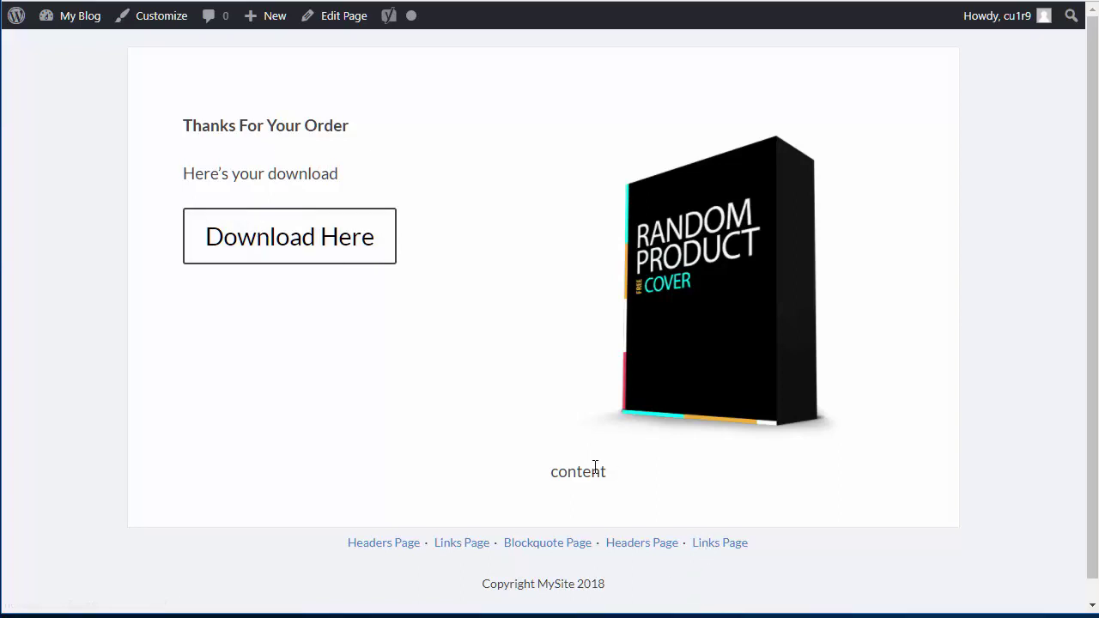
# - Reopen the page for editing, put "Thanks For Your Order" on its own line and format it as Heading 1
pyautogui.click(331, 17)
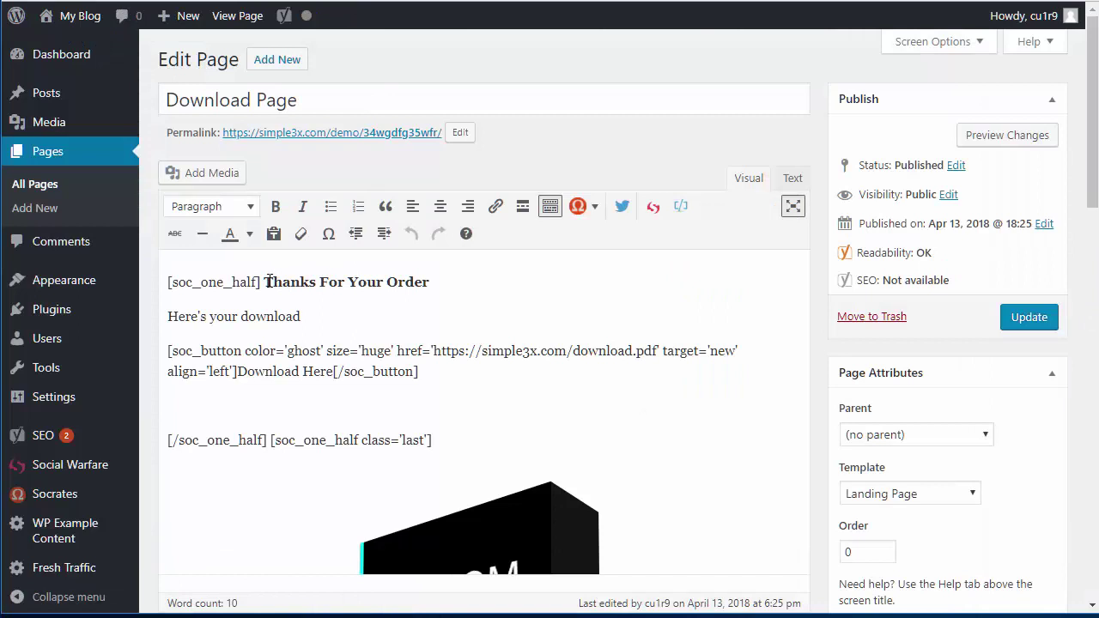
pyautogui.click(265, 282)
pyautogui.press('Return')
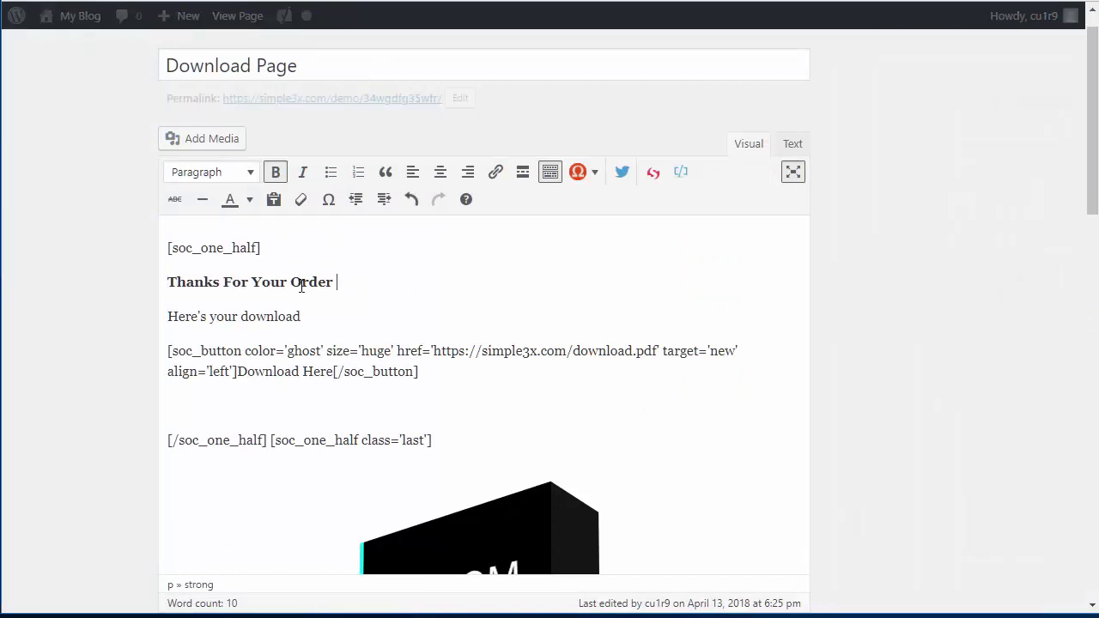
pyautogui.moveTo(333, 281); pyautogui.dragTo(155, 281)
pyautogui.click(217, 175)
pyautogui.click(226, 241)
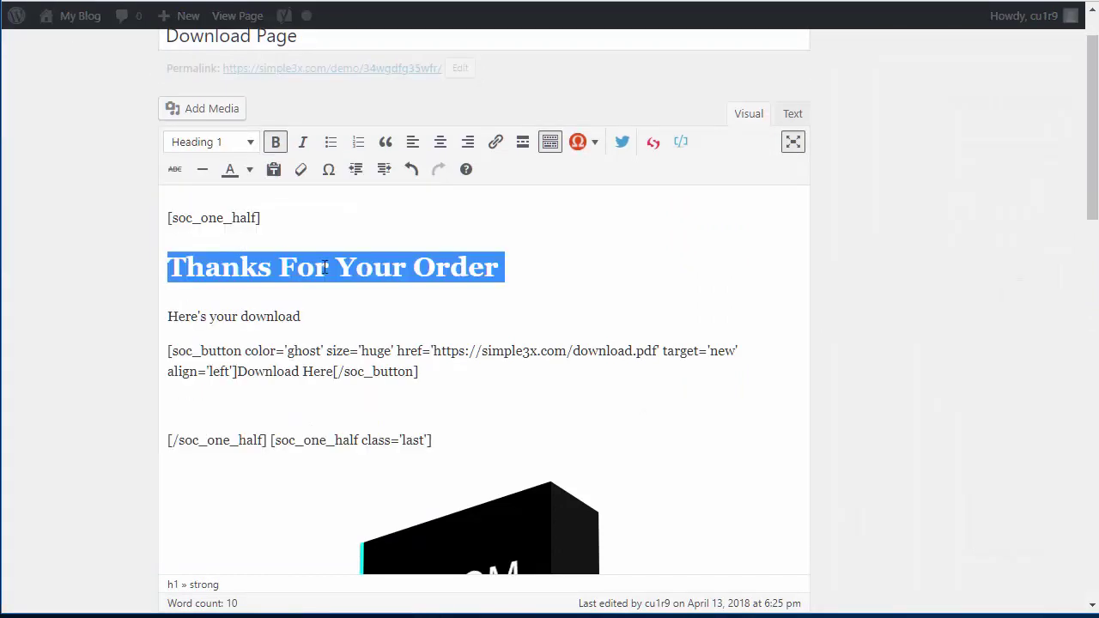
# - Delete the placeholder word "content" below the product image in the second column
pyautogui.scroll(-5, 1076, 279)
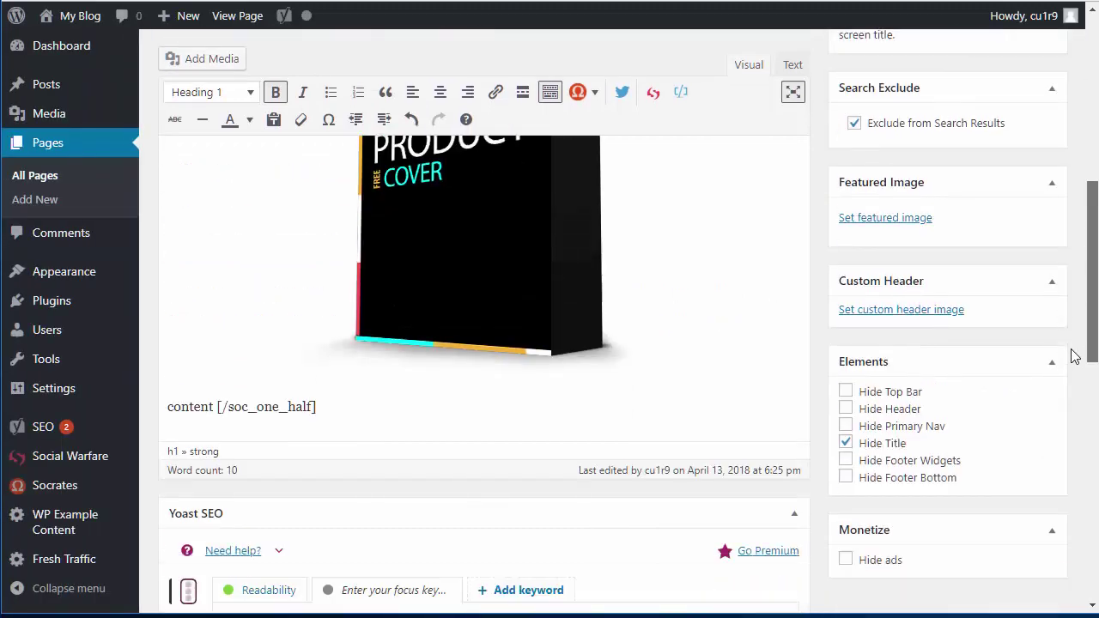
pyautogui.click(318, 398)
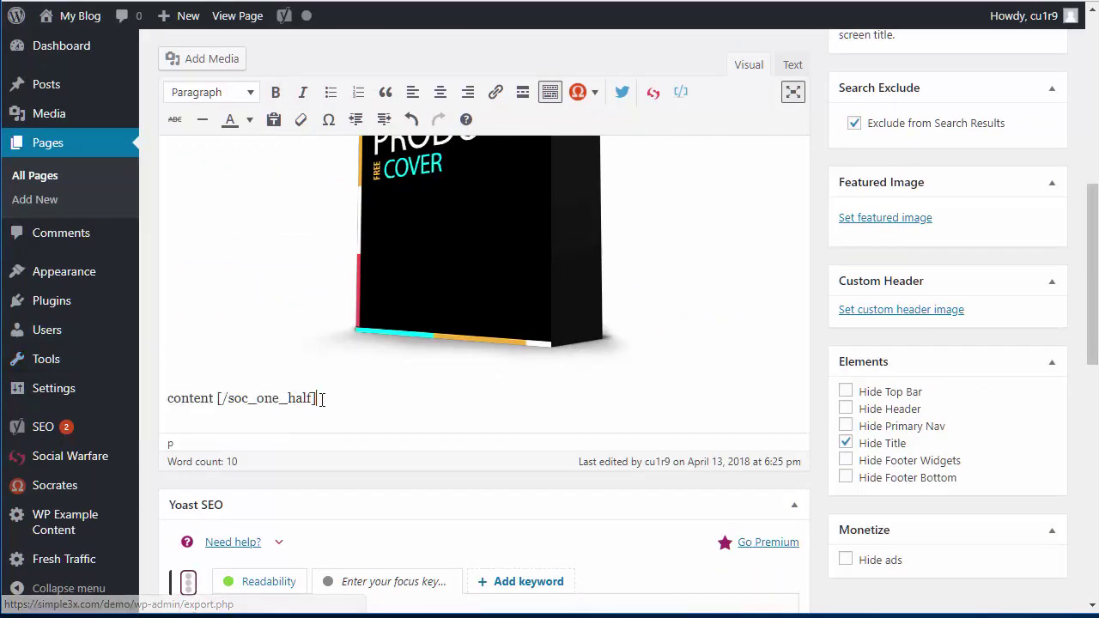
pyautogui.doubleClick(201, 402)
pyautogui.press('BackSpace')
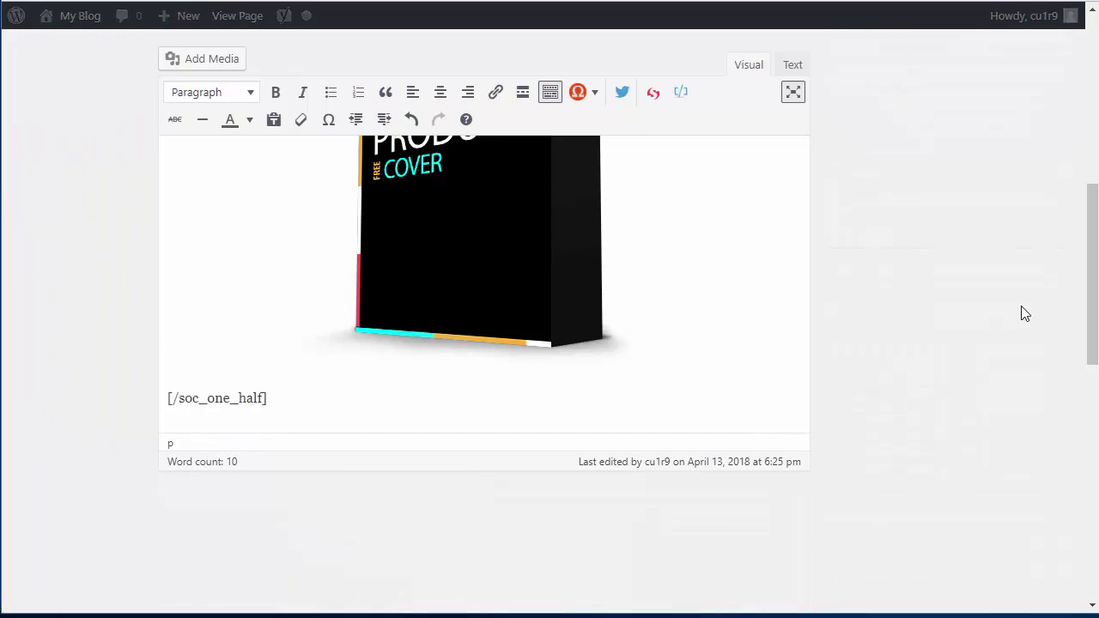
# - Update the Download Page and view the live page through its permalink
pyautogui.scroll(3, 1082, 286)
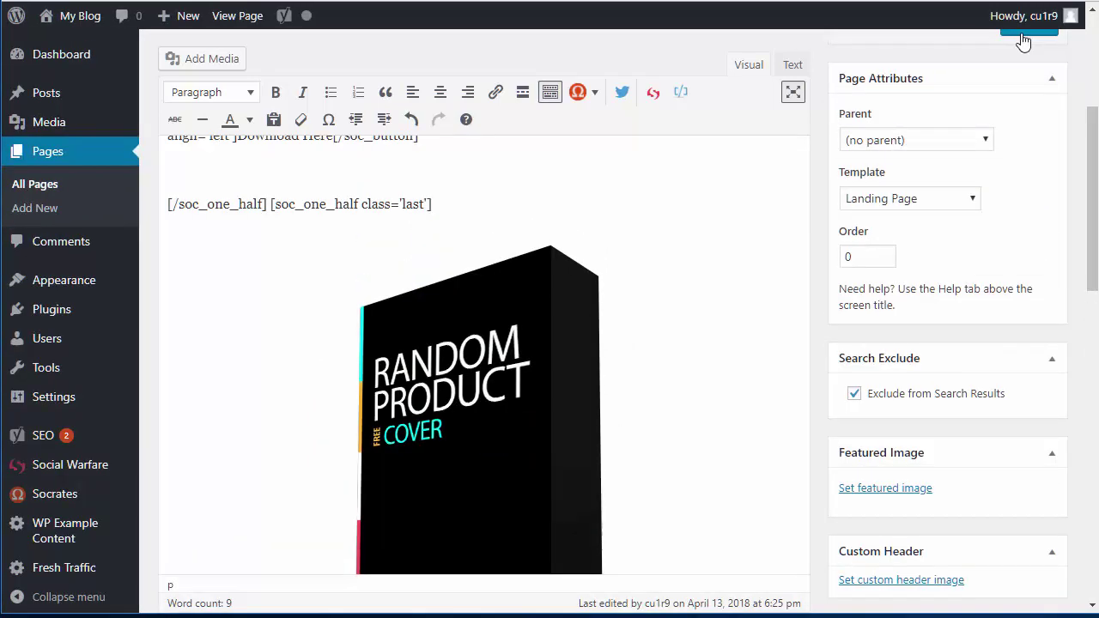
pyautogui.click(1029, 31)
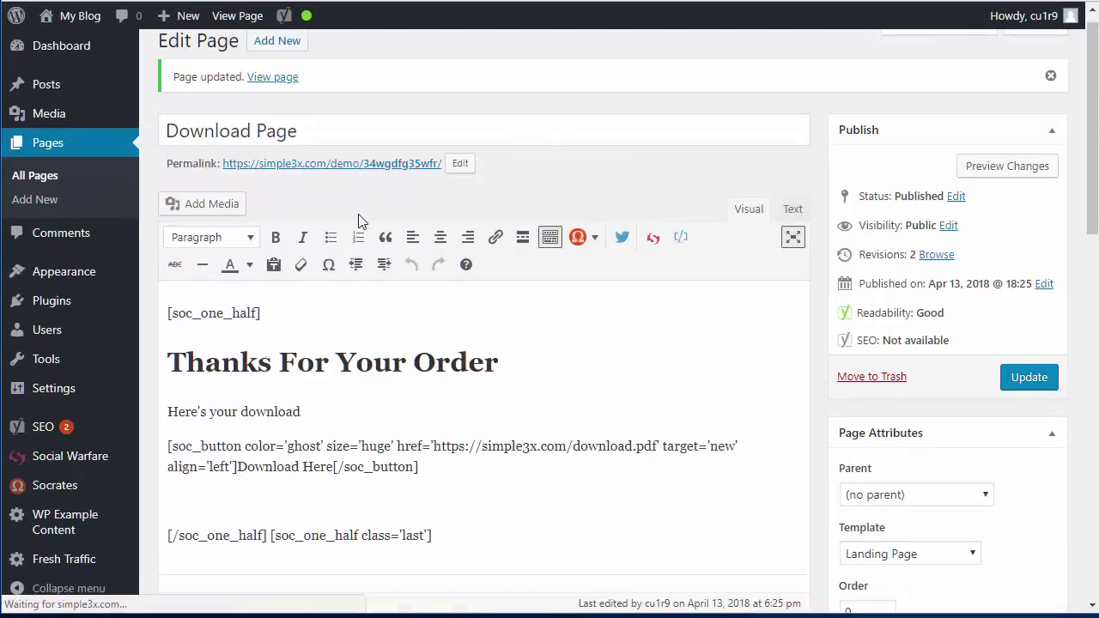
pyautogui.click(364, 166)
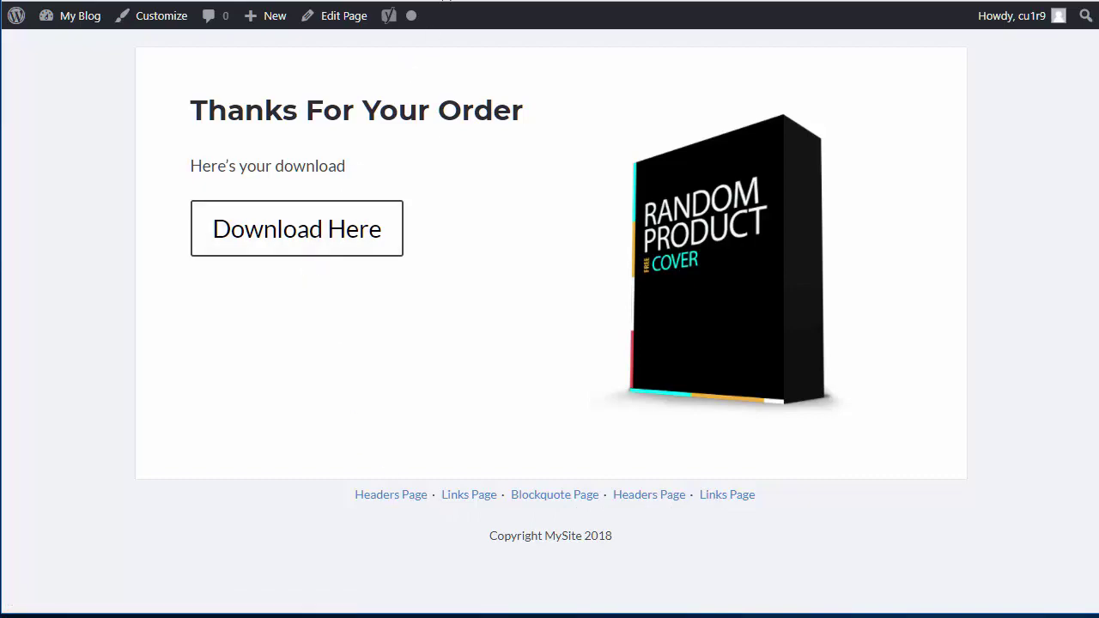
# - In the Landing Page Footer widgets, save a rule hiding the Navigation Menu if Page is Download Page, and reload the live page
pyautogui.click(444, 2)
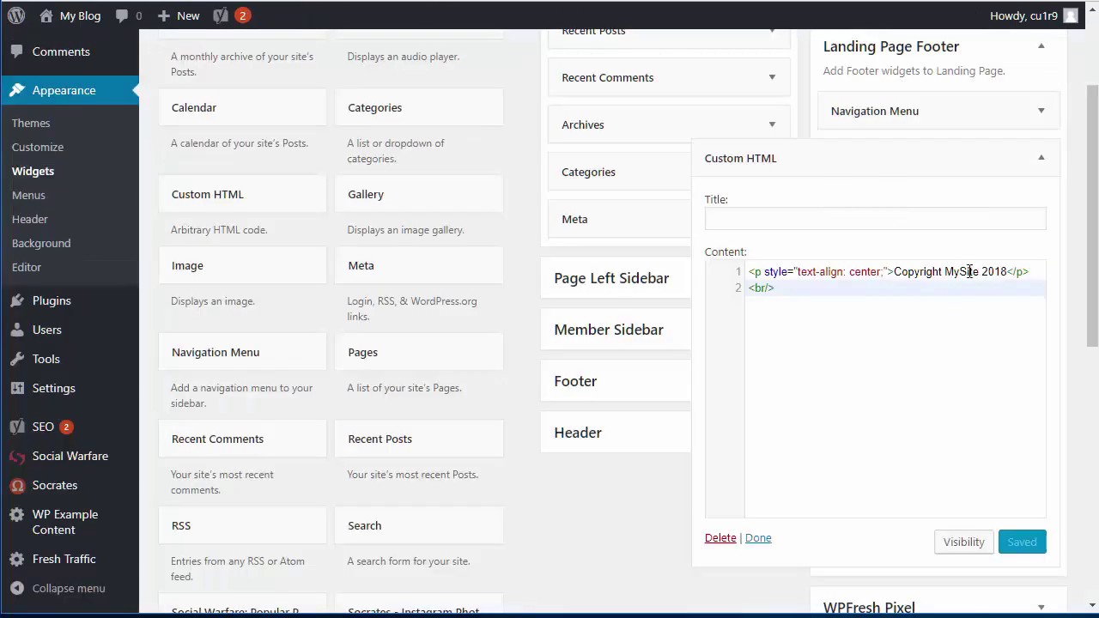
pyautogui.click(1040, 111)
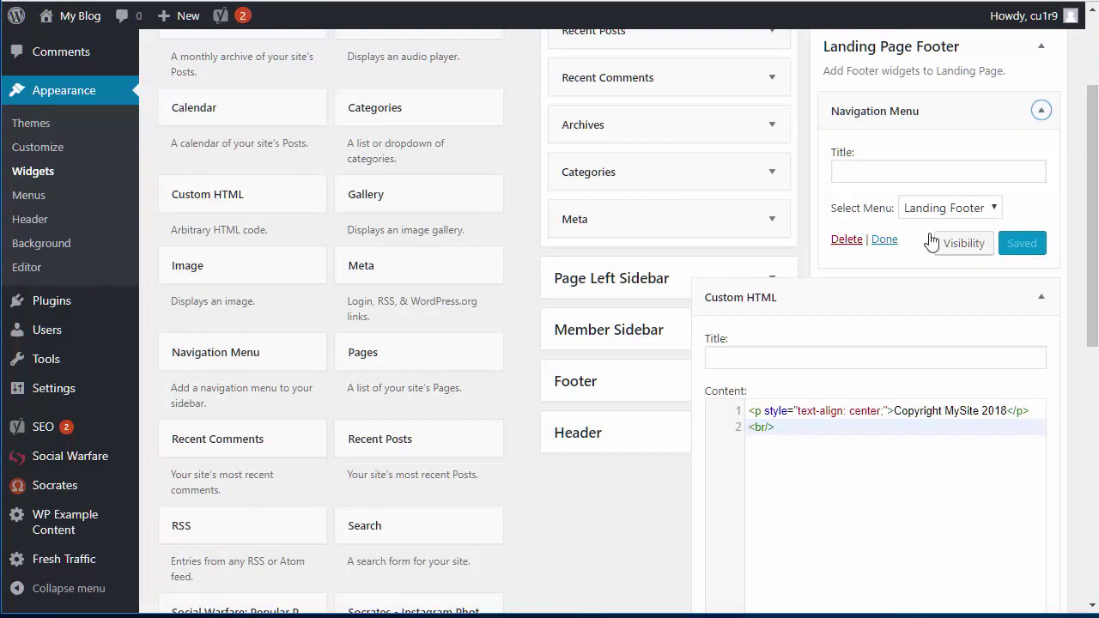
pyautogui.click(962, 313)
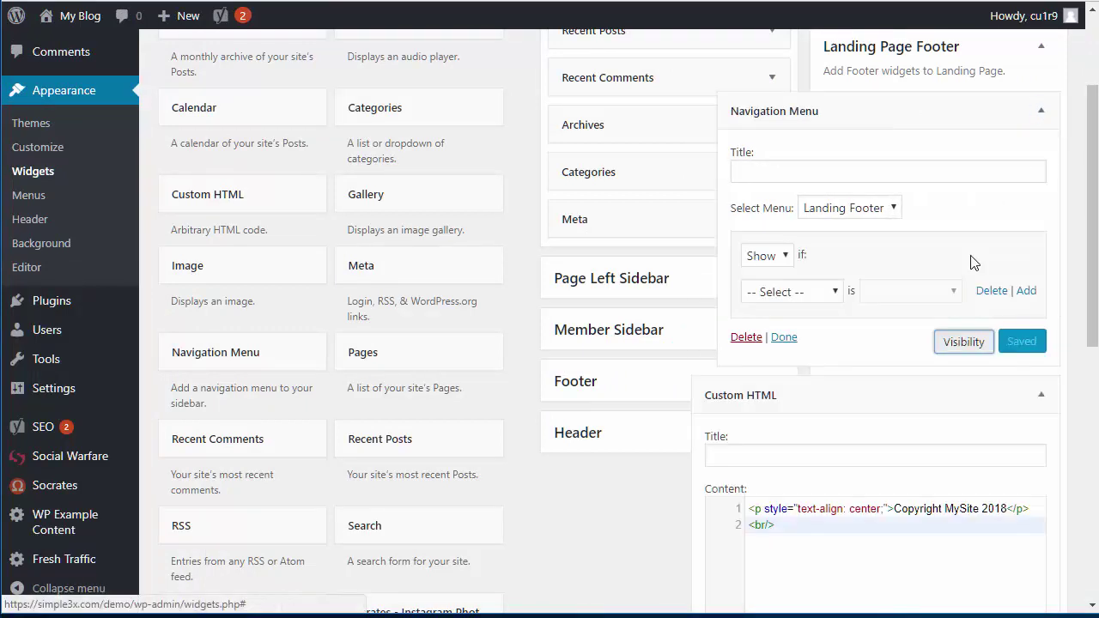
pyautogui.click(777, 258)
pyautogui.click(778, 290)
pyautogui.click(813, 297)
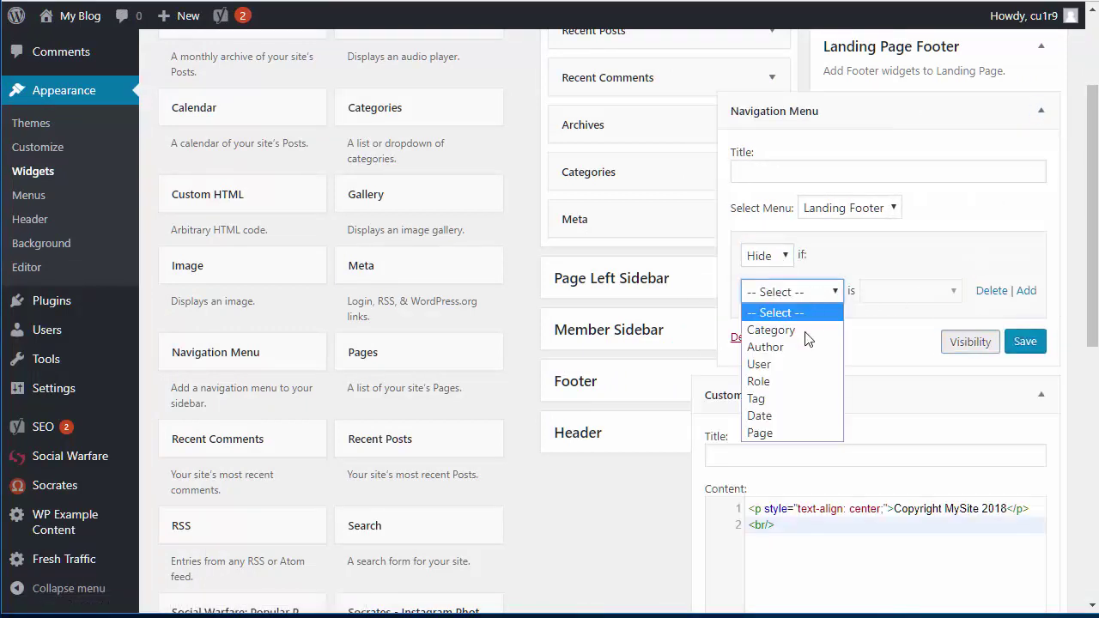
pyautogui.click(777, 433)
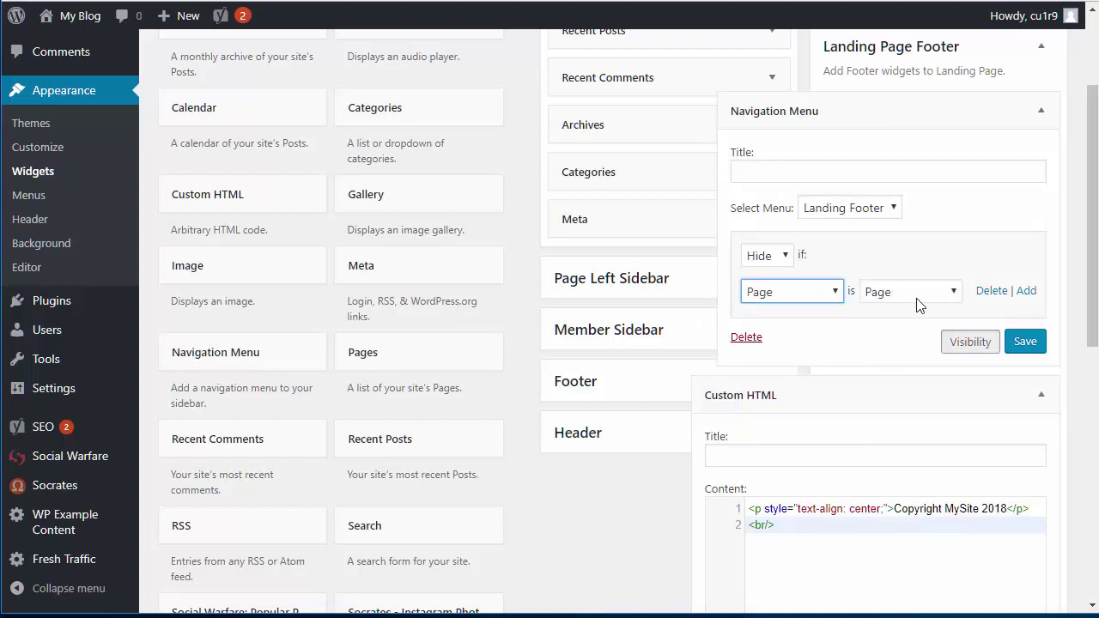
pyautogui.click(926, 294)
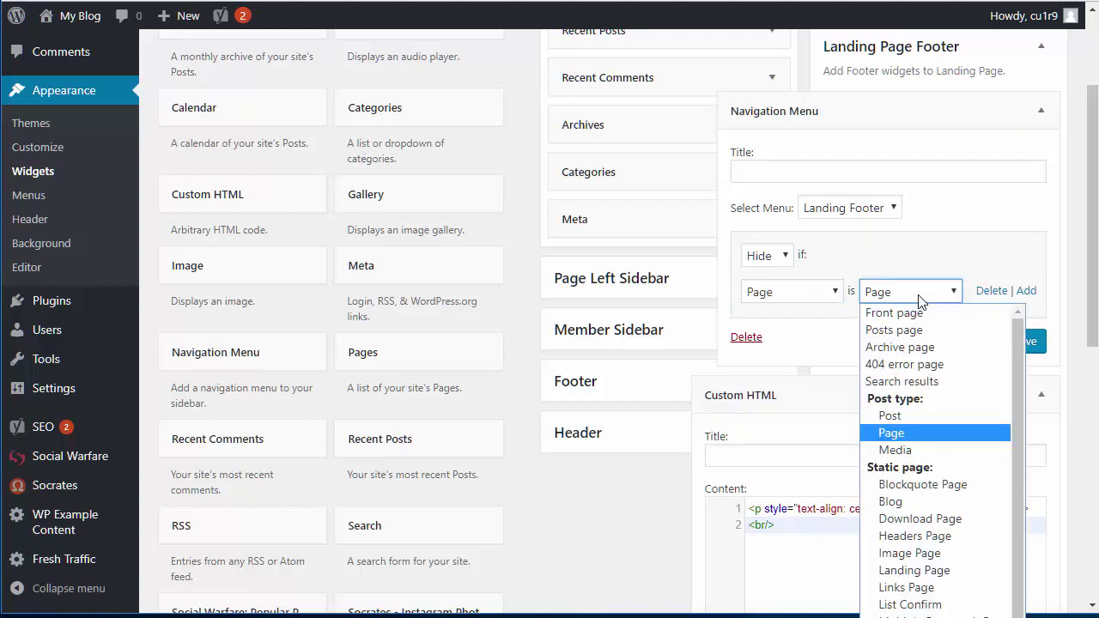
pyautogui.click(964, 518)
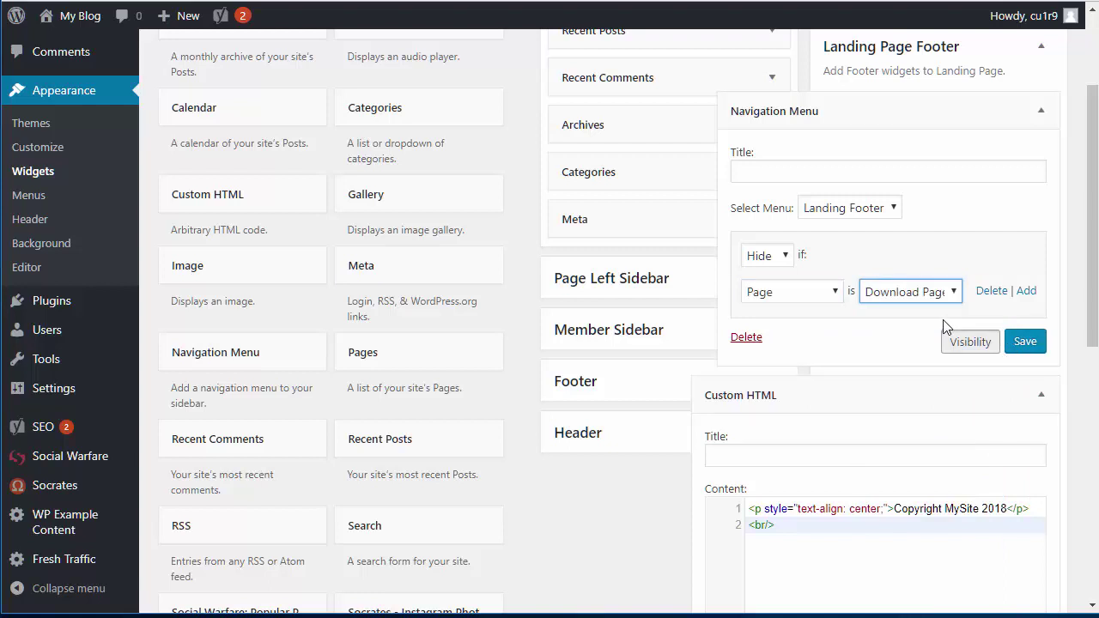
pyautogui.click(1026, 343)
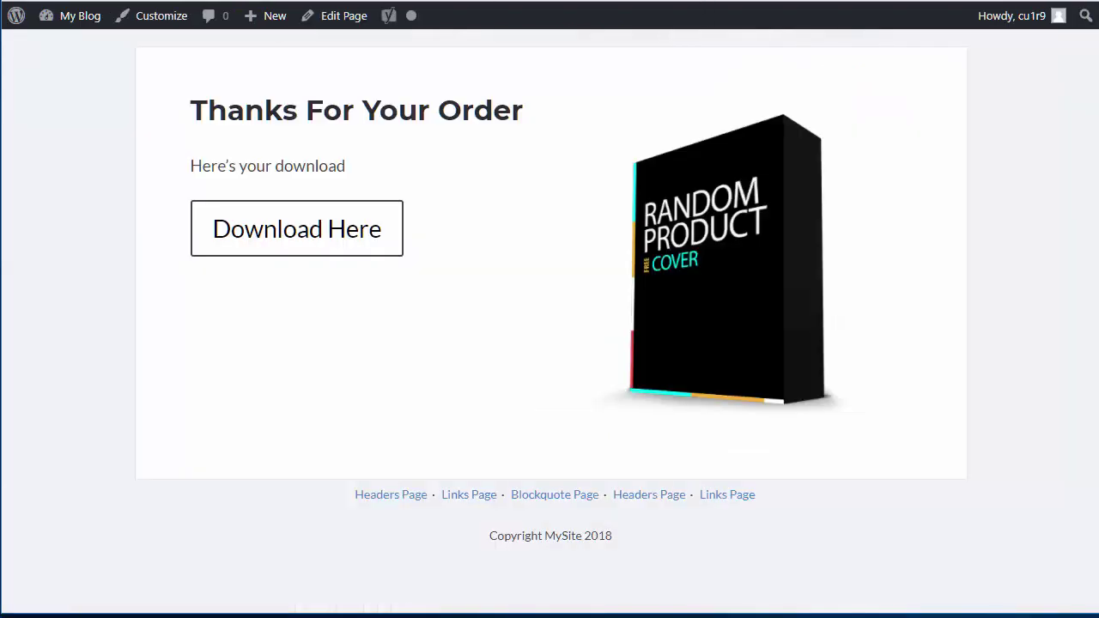
pyautogui.press('F5')
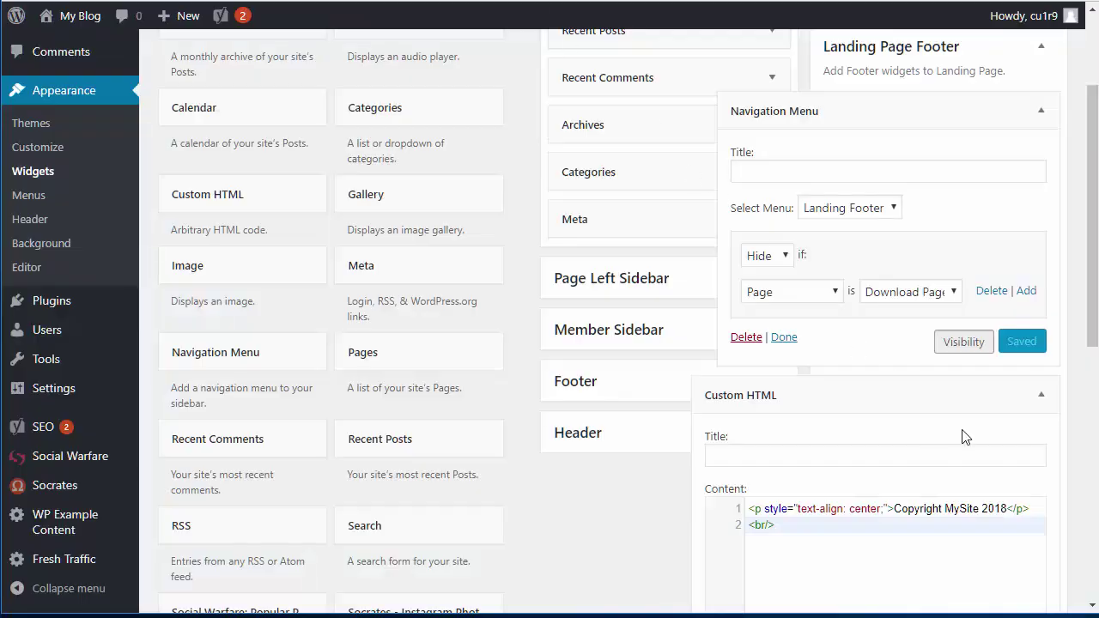
# - Collapse the Custom HTML widget and add a Tracking Pixel widget to the WPFresh Pixel area
pyautogui.click(1040, 396)
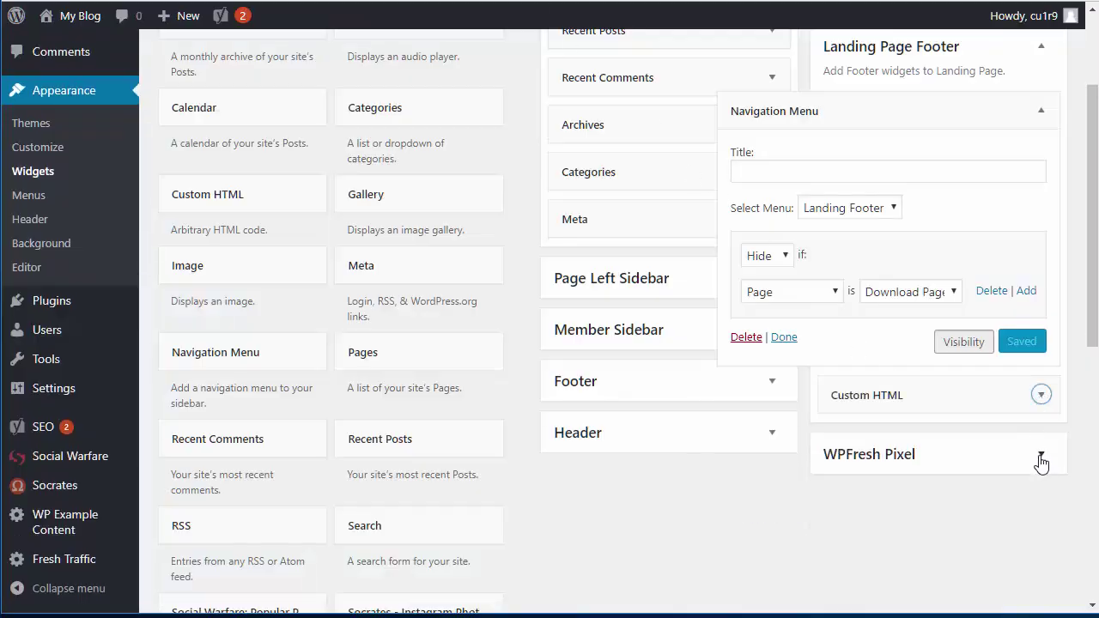
pyautogui.moveTo(1092, 335); pyautogui.dragTo(1086, 481)
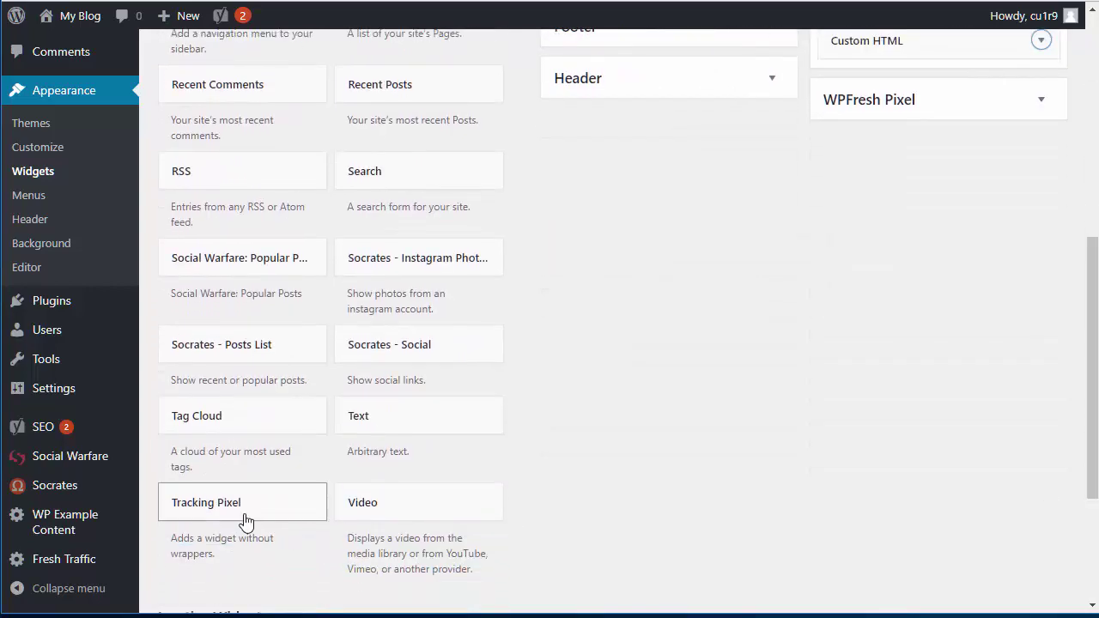
pyautogui.click(1048, 114)
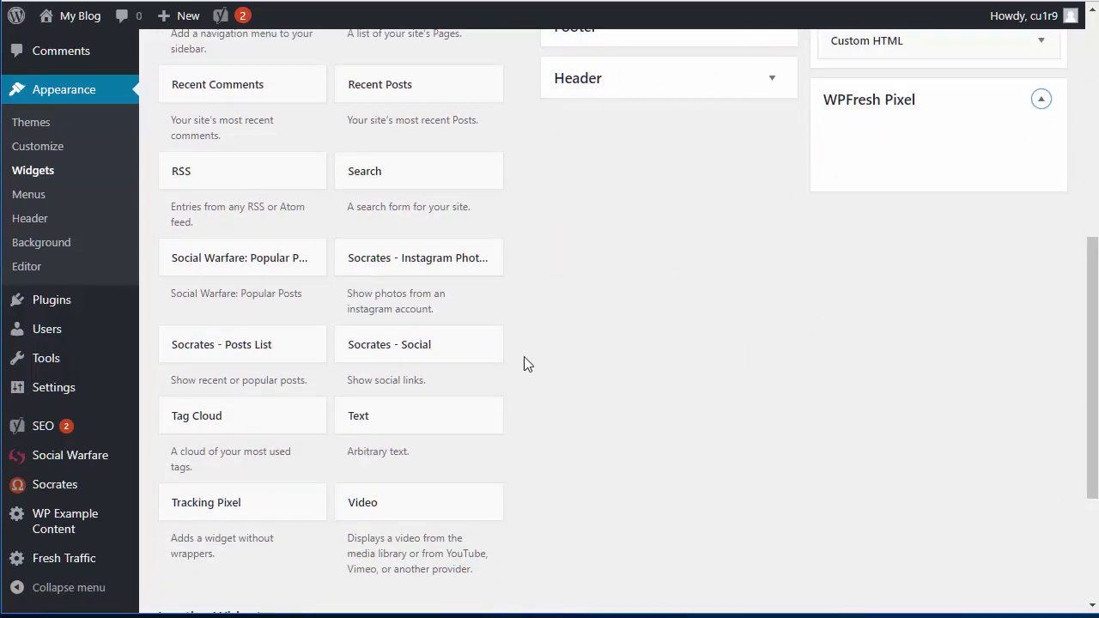
pyautogui.moveTo(268, 502); pyautogui.dragTo(951, 146)
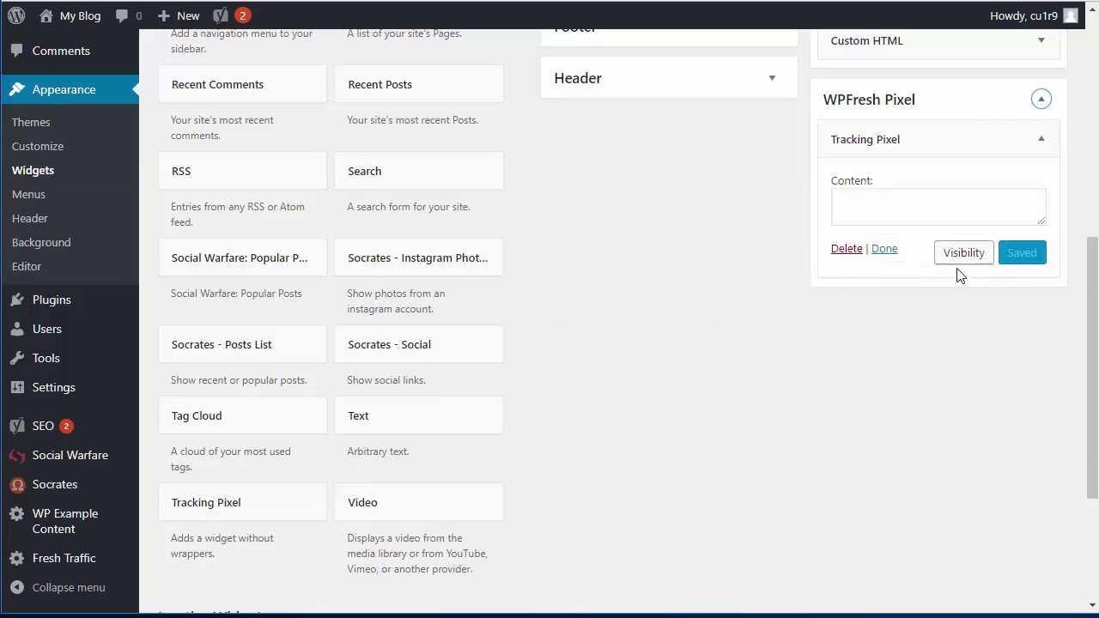
# - Copy the whole Facebook Pixel code block from the text editor and paste it into the Tracking Pixel widget's content
pyautogui.hotkey('alt', 'Tab')
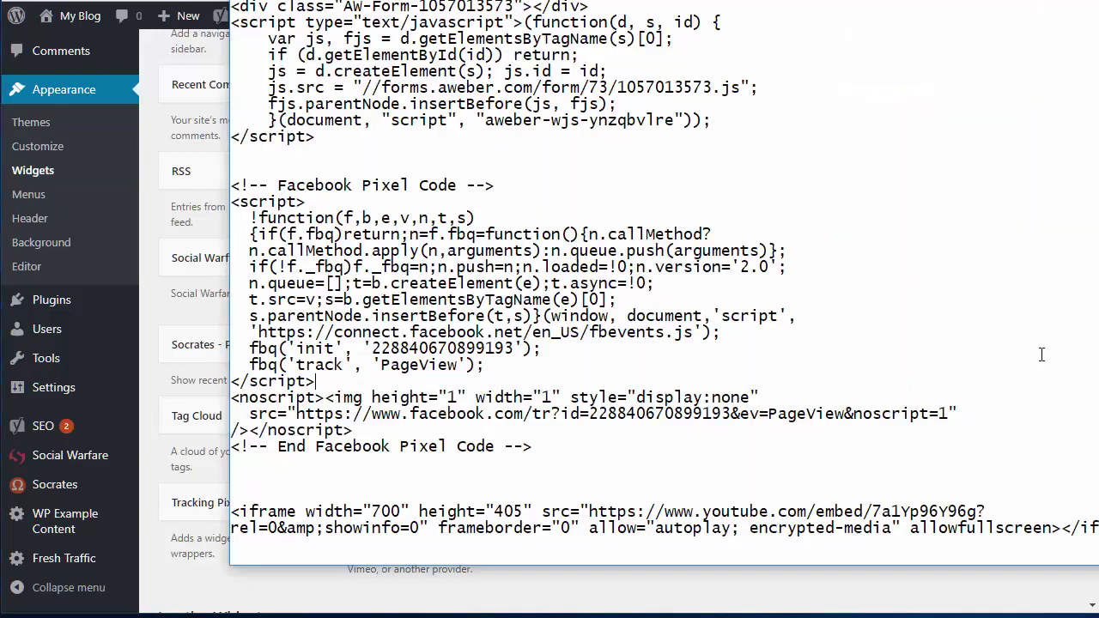
pyautogui.moveTo(542, 444); pyautogui.dragTo(219, 183)
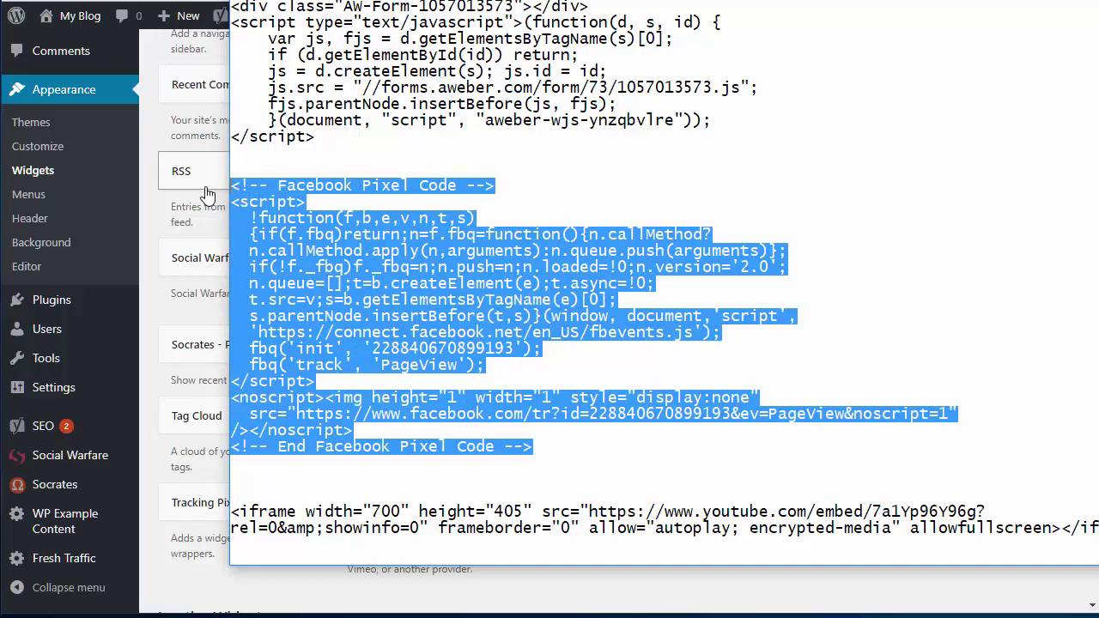
pyautogui.click(194, 218)
pyautogui.click(865, 204)
pyautogui.hotkey('ctrl', 'v')
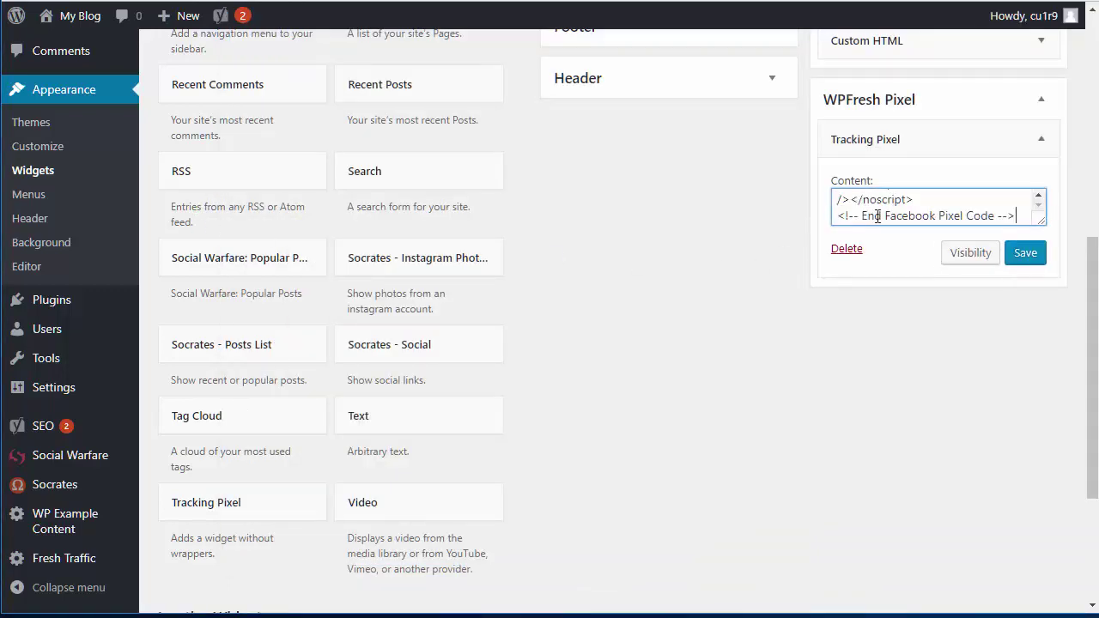
# - Save the Tracking Pixel widget with a visibility rule that shows it if Page is Download Page
pyautogui.click(1020, 259)
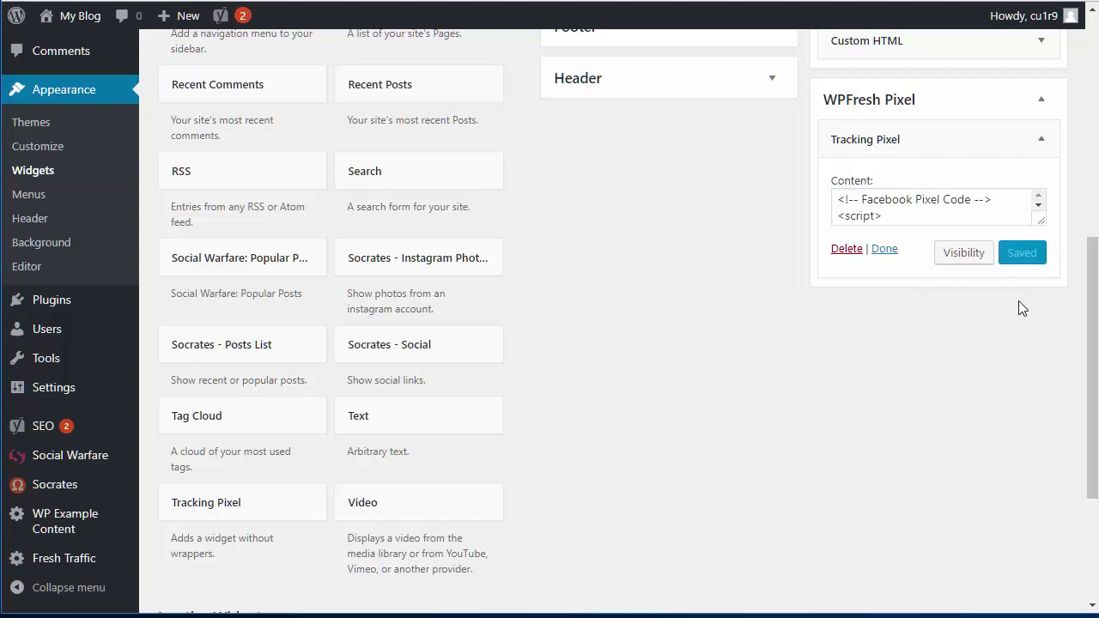
pyautogui.click(961, 255)
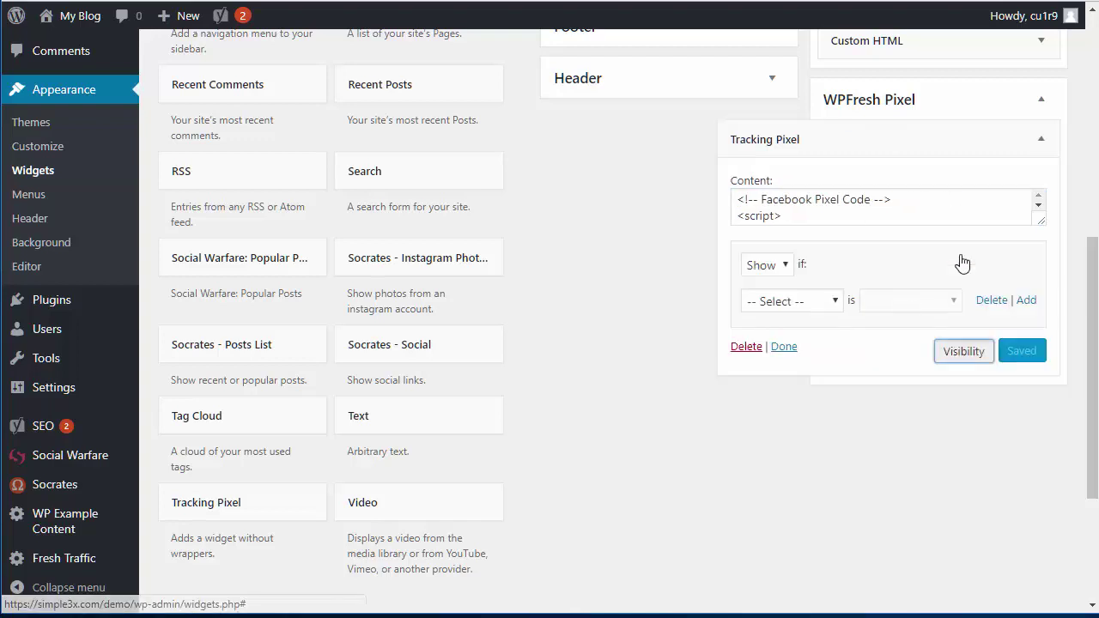
pyautogui.click(802, 299)
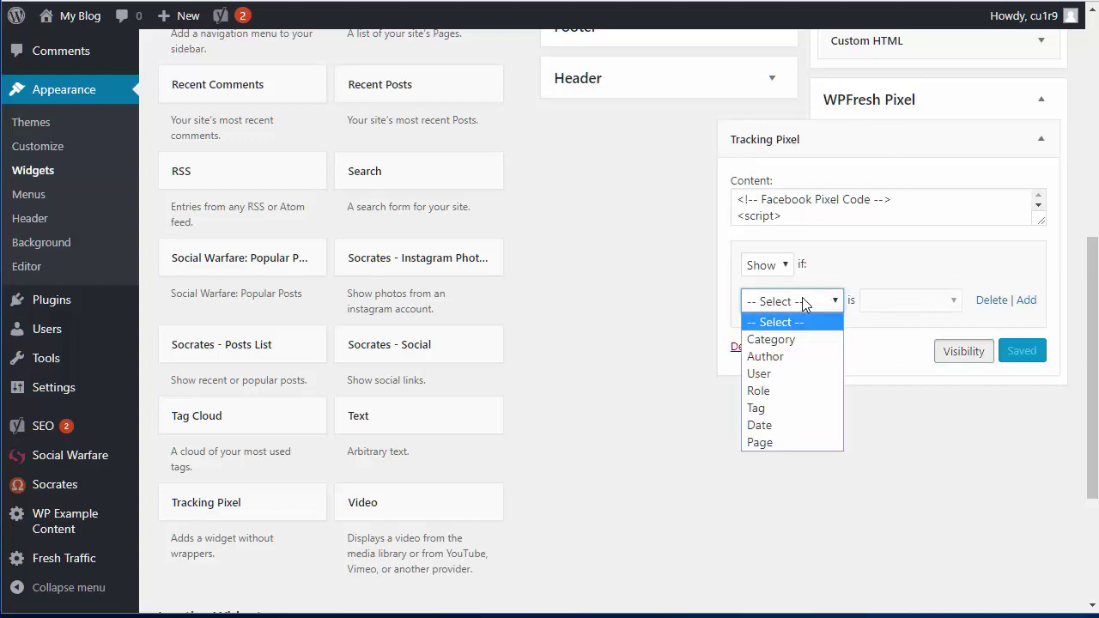
pyautogui.click(774, 442)
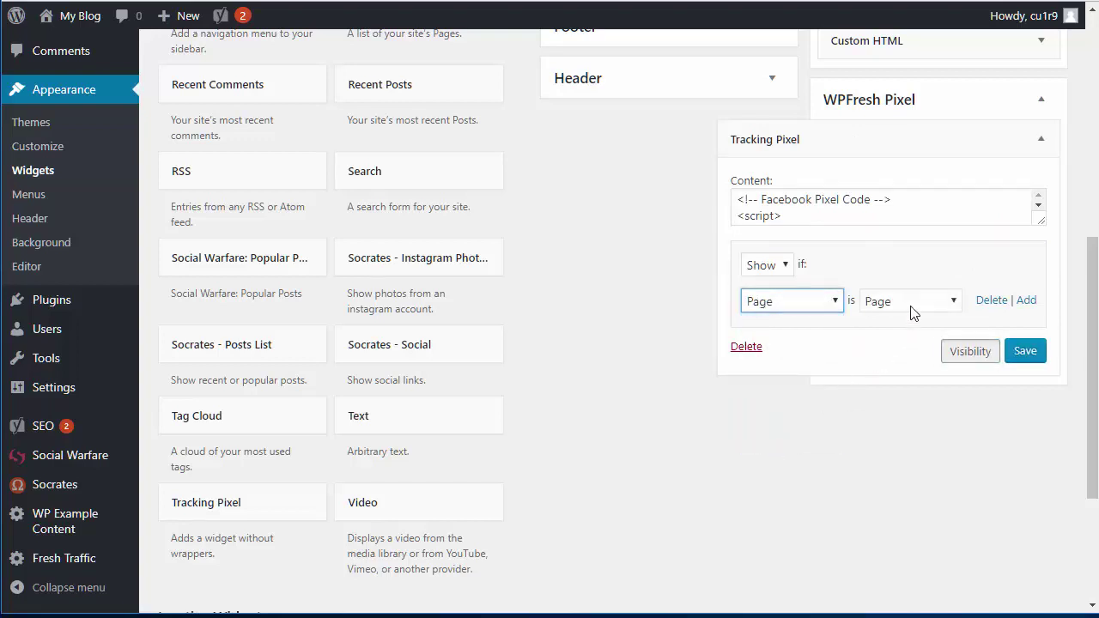
pyautogui.click(913, 302)
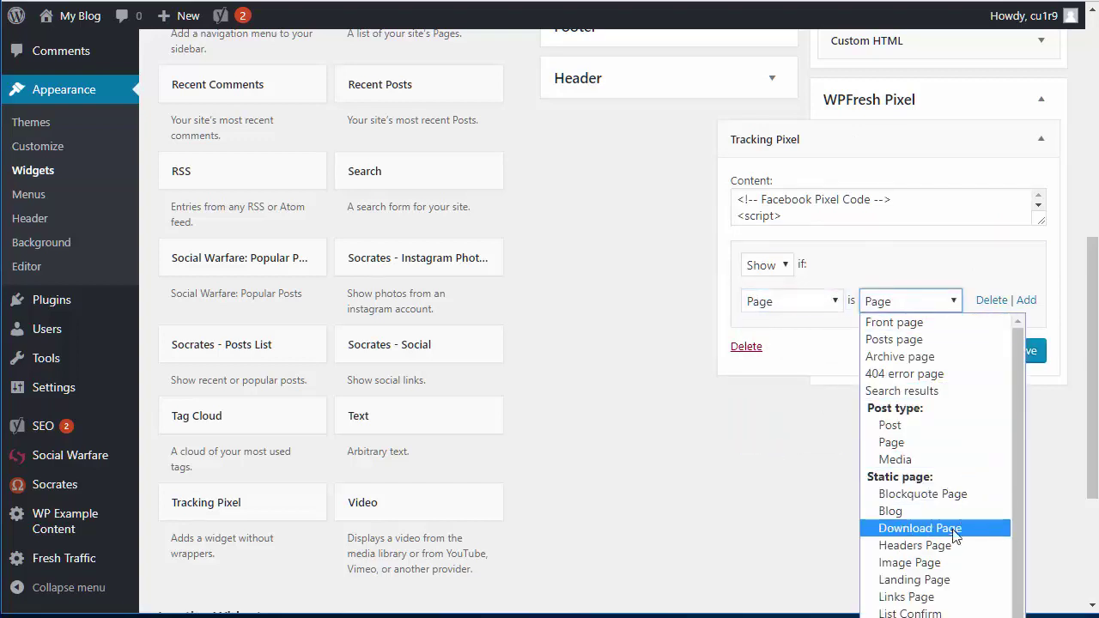
pyautogui.click(923, 528)
pyautogui.click(1021, 350)
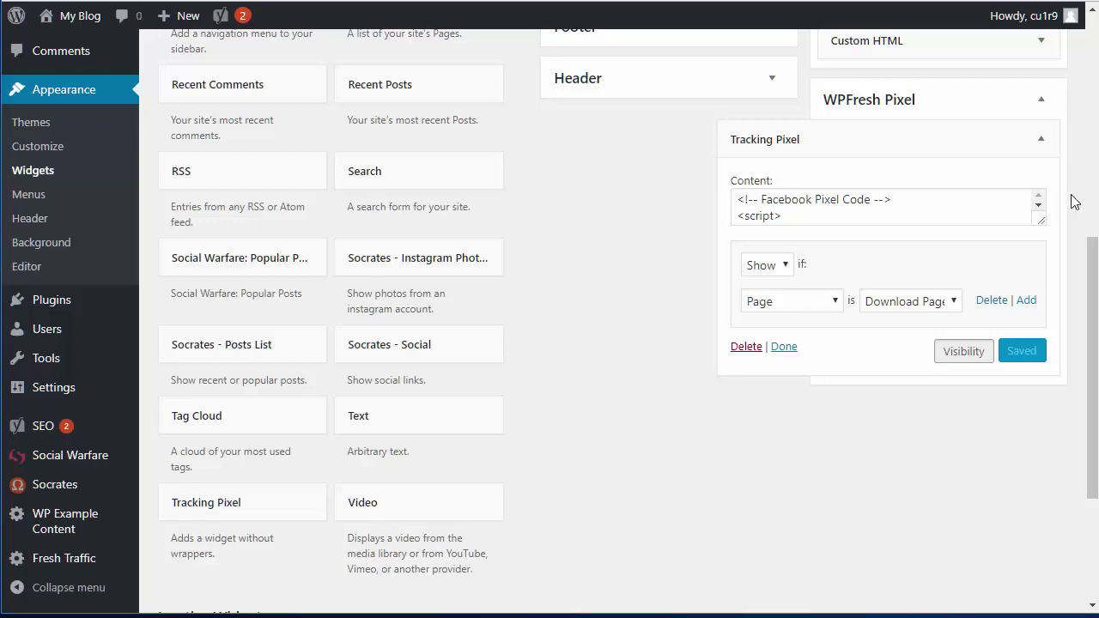
# - Open the Shortcoder settings and copy the youtube1 shortcode, [sc name="youtube1"]
pyautogui.scroll(6, 1090, 205)
pyautogui.scroll(-3, 1081, 257)
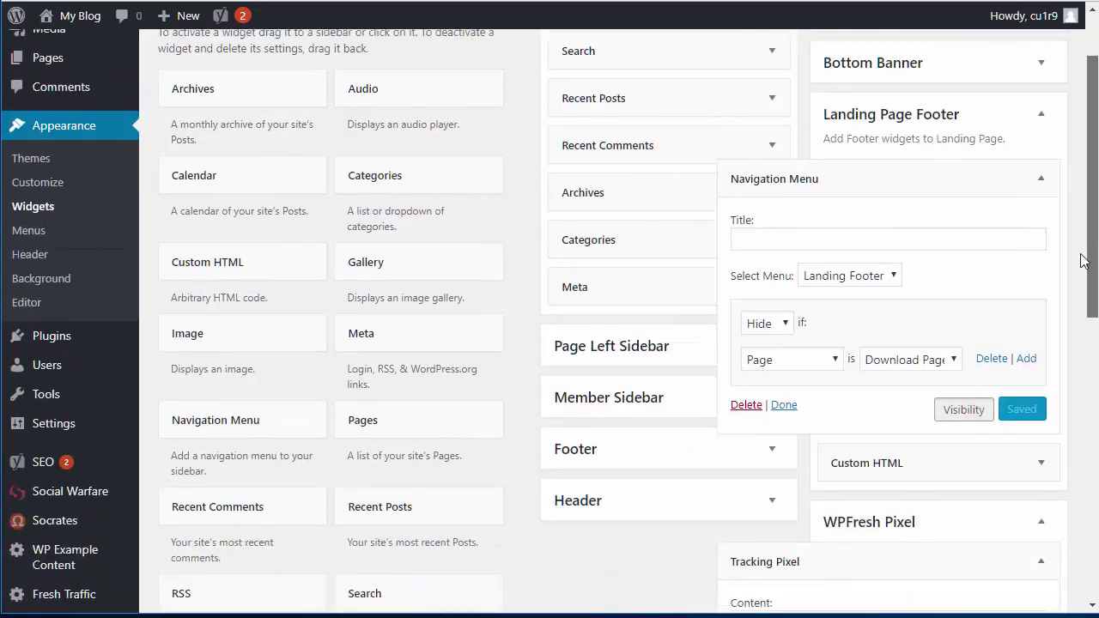
pyautogui.scroll(-2, 1079, 316)
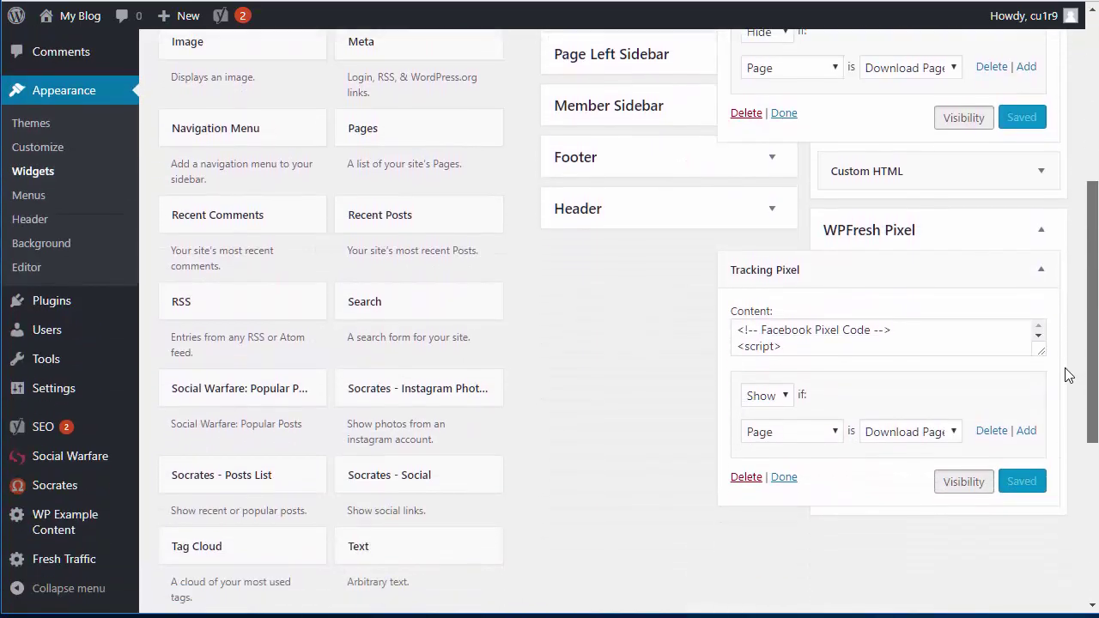
pyautogui.scroll(1, 1068, 373)
pyautogui.scroll(3, 1076, 235)
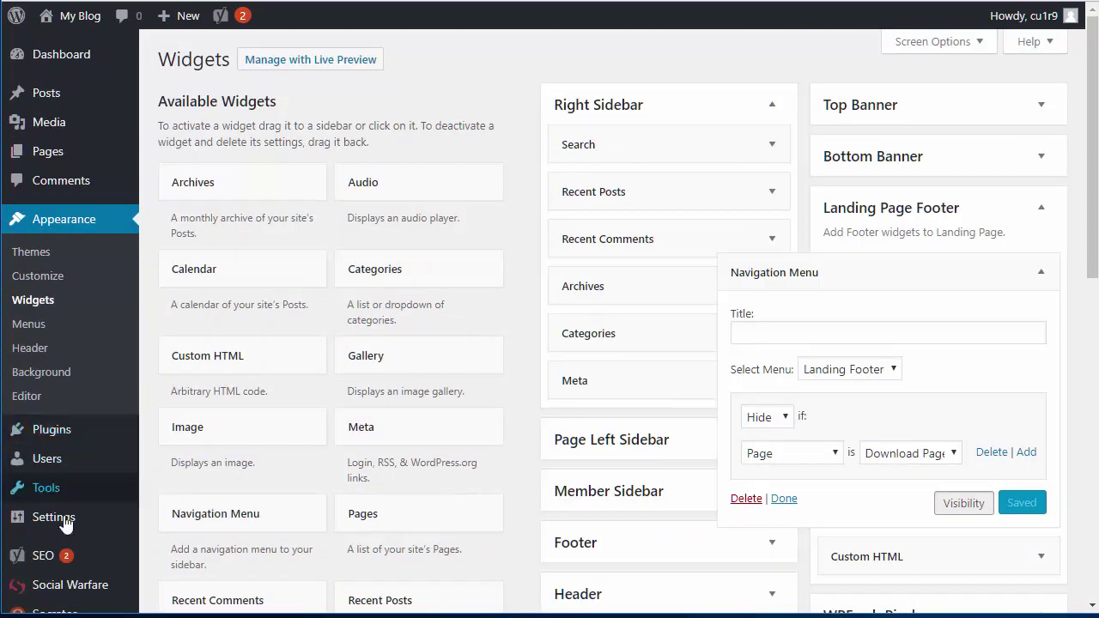
pyautogui.moveTo(64, 526)
pyautogui.moveTo(73, 431)
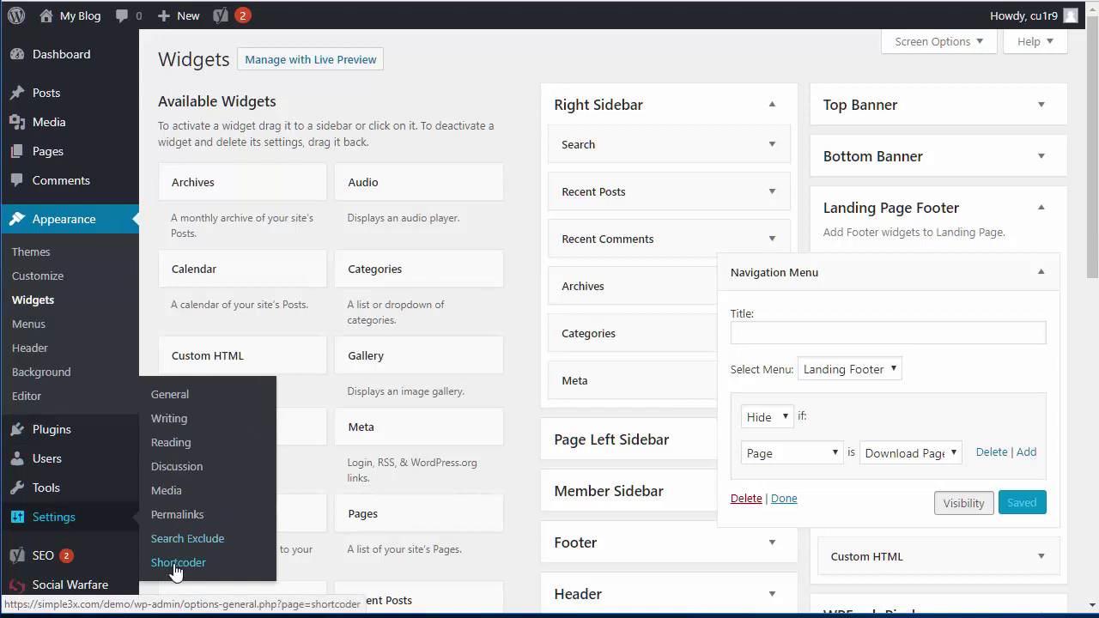
pyautogui.click(178, 562)
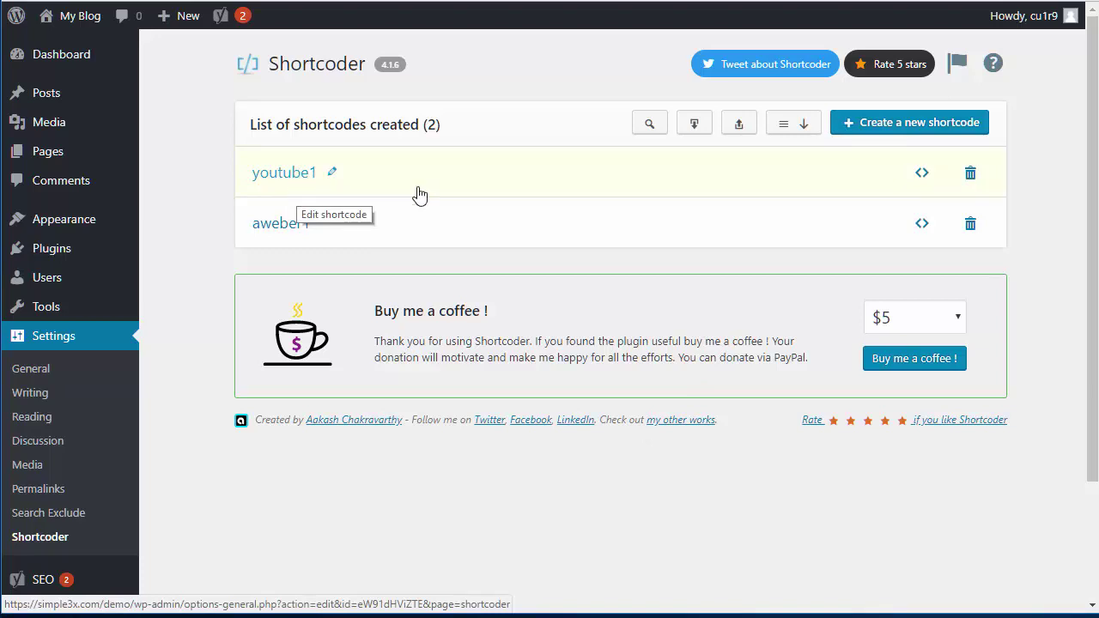
pyautogui.click(923, 174)
pyautogui.hotkey('ctrl', 'c')
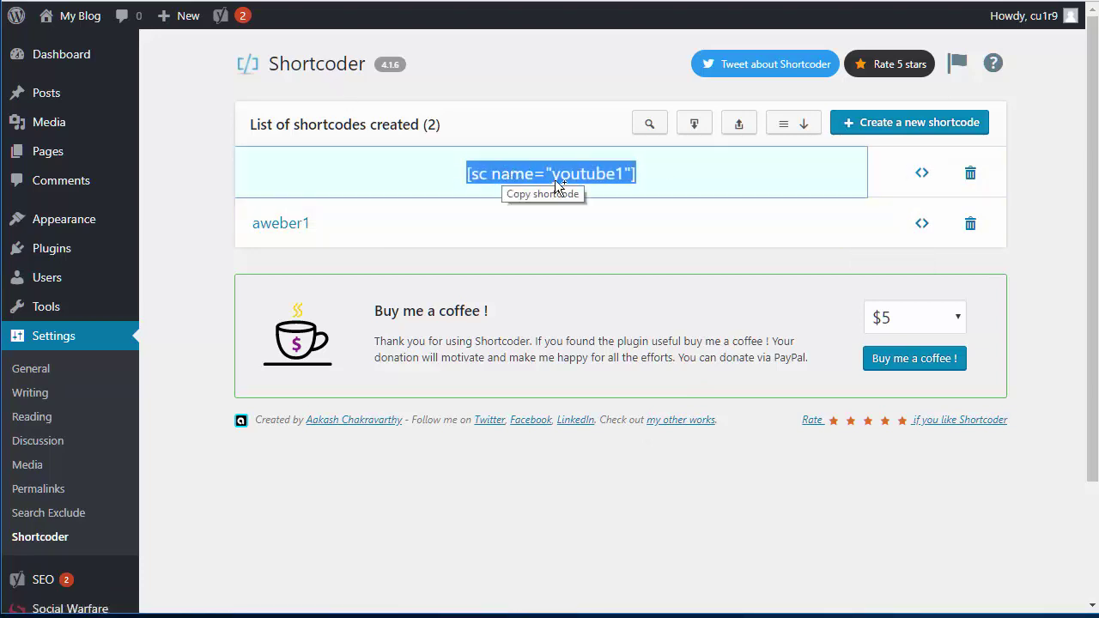
# - Examine the stored code of the aweber1 and youtube1 shortcodes
pyautogui.click(504, 209)
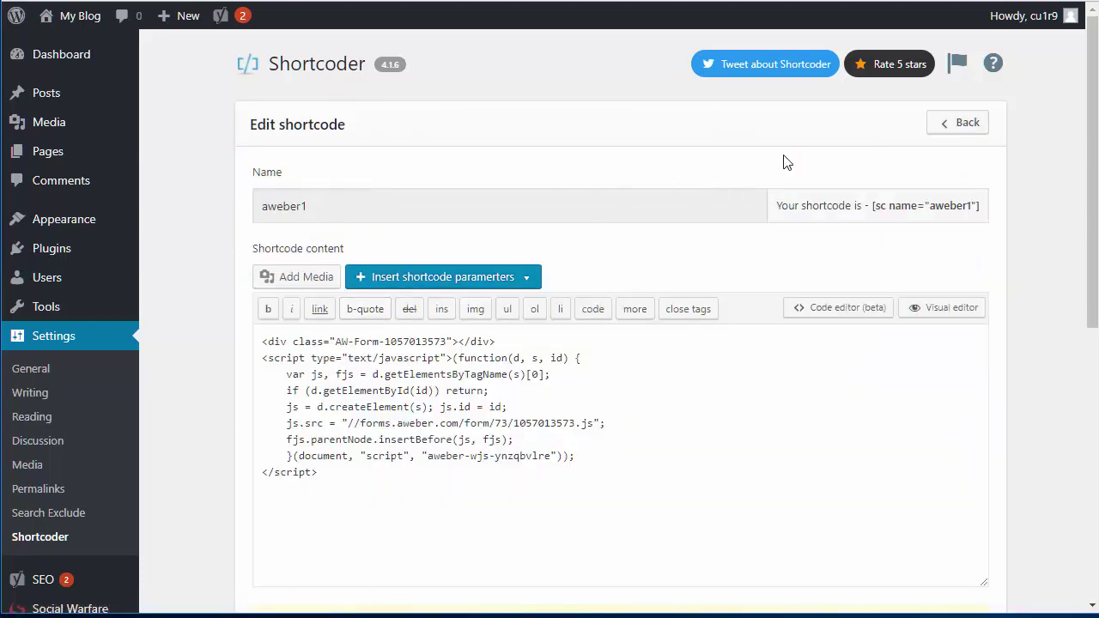
pyautogui.click(958, 123)
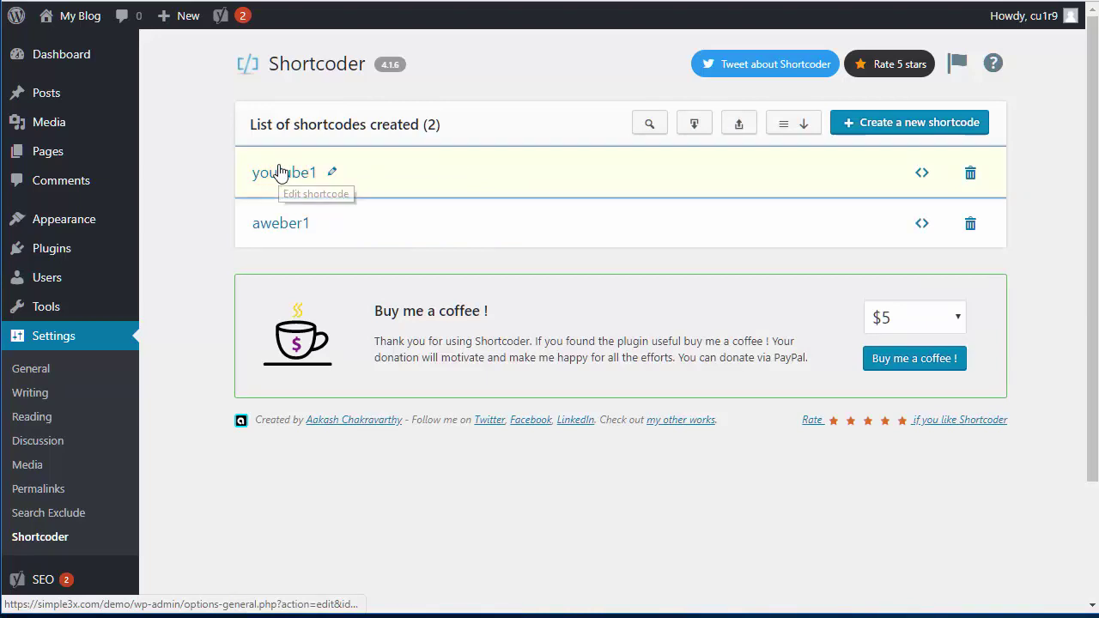
pyautogui.click(325, 182)
pyautogui.click(592, 379)
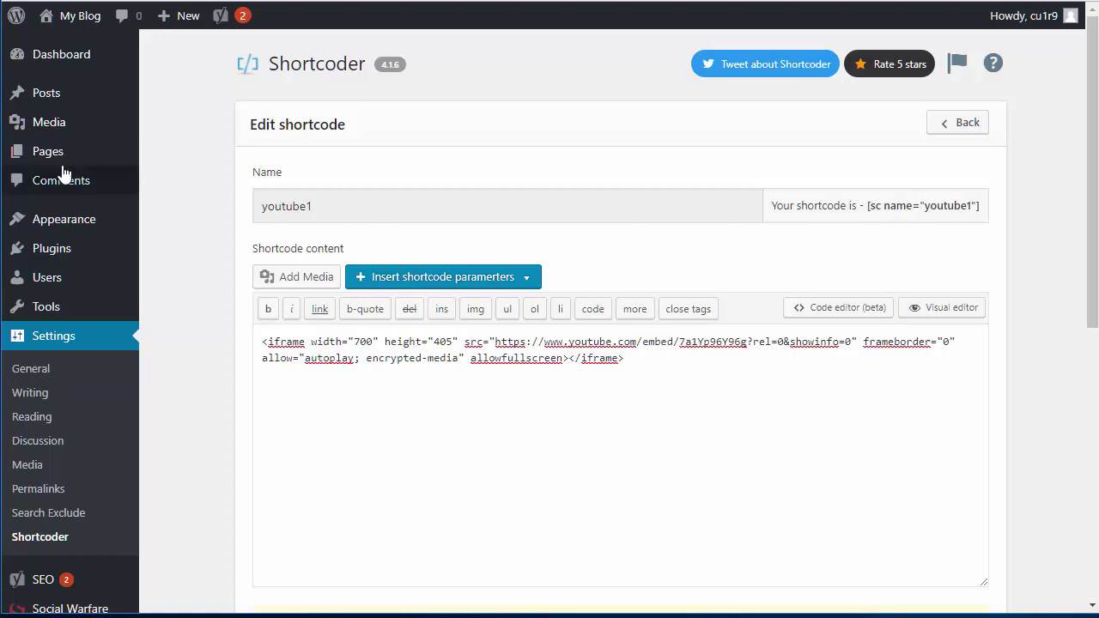
# - In the Landing Page's content, delete the star icon shortcode and paste [sc name="youtube1"] on its own line above [soc_one_half]
pyautogui.moveTo(26, 163)
pyautogui.click(213, 163)
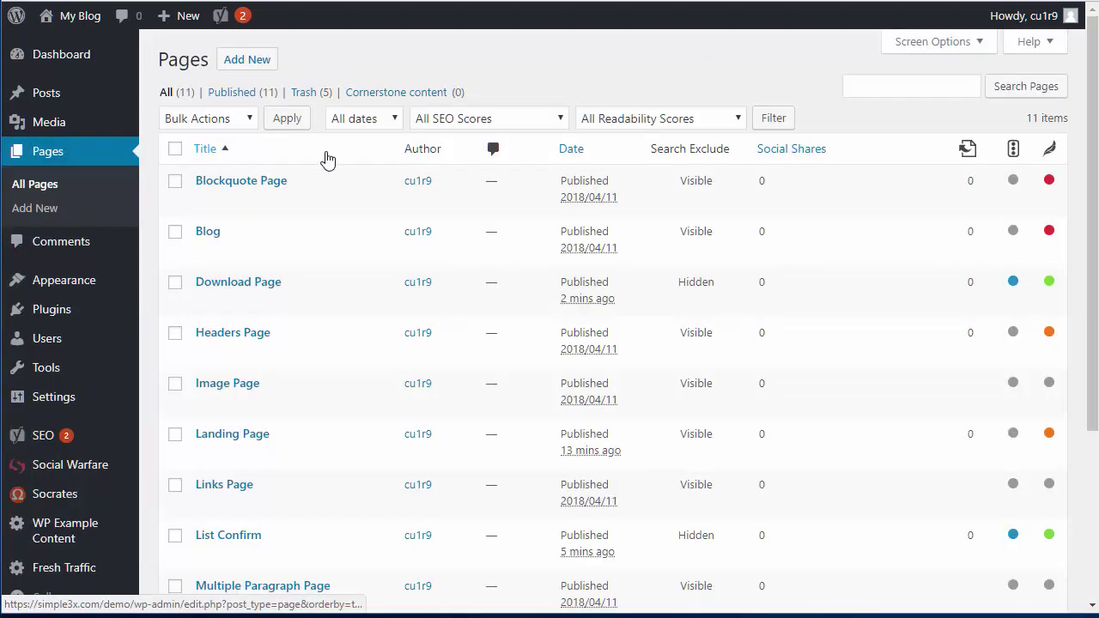
pyautogui.click(205, 455)
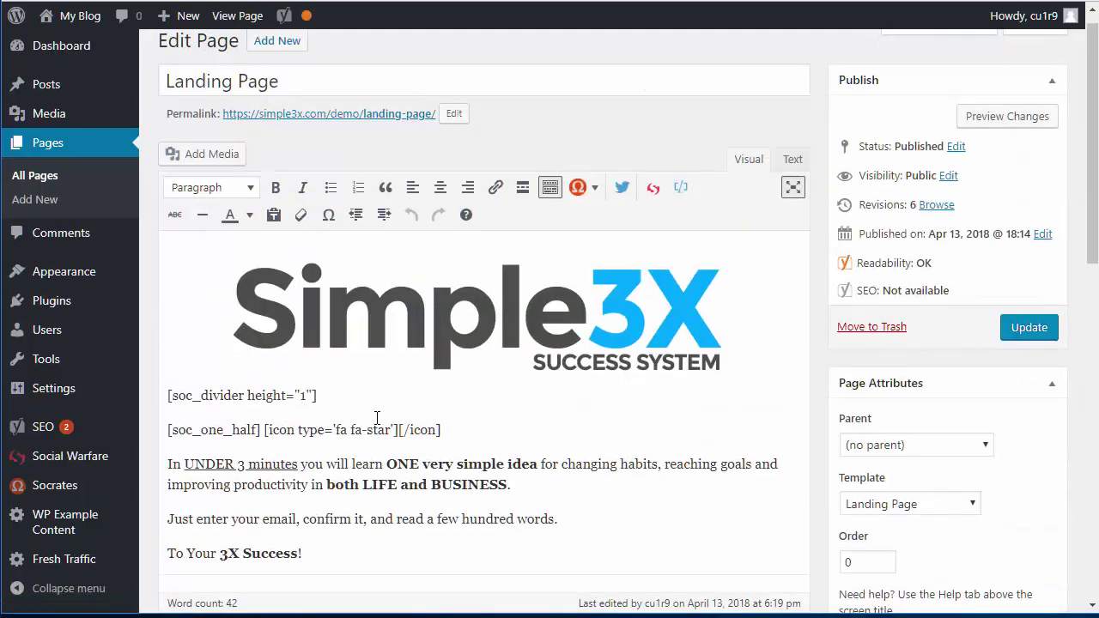
pyautogui.moveTo(264, 429); pyautogui.dragTo(460, 429)
pyautogui.press('BackSpace')
pyautogui.press('Return')
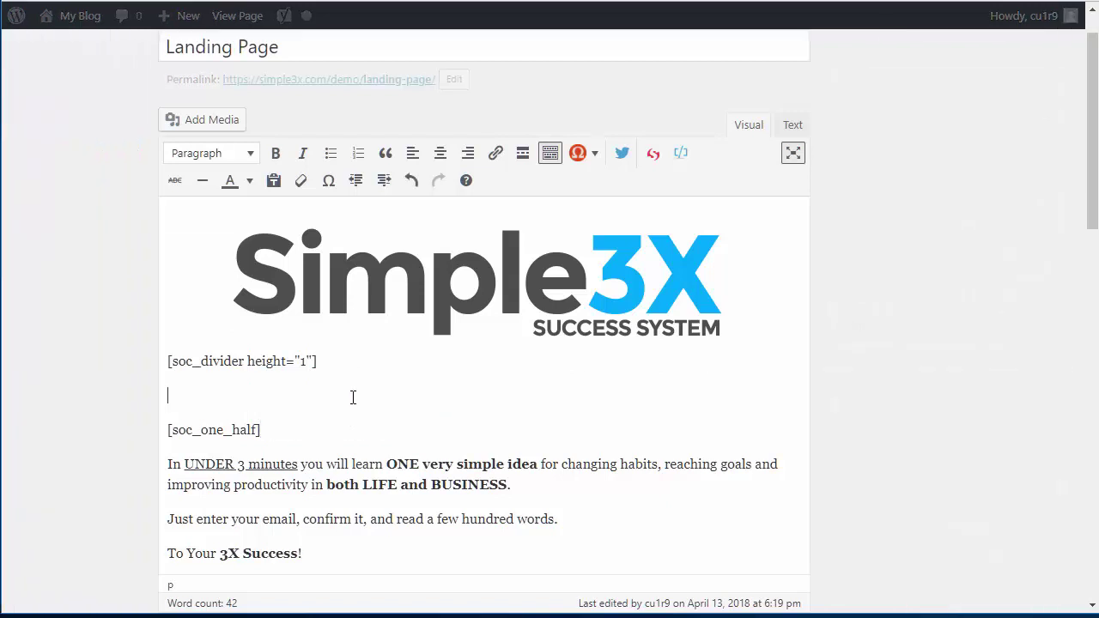
pyautogui.hotkey('ctrl', 'v')
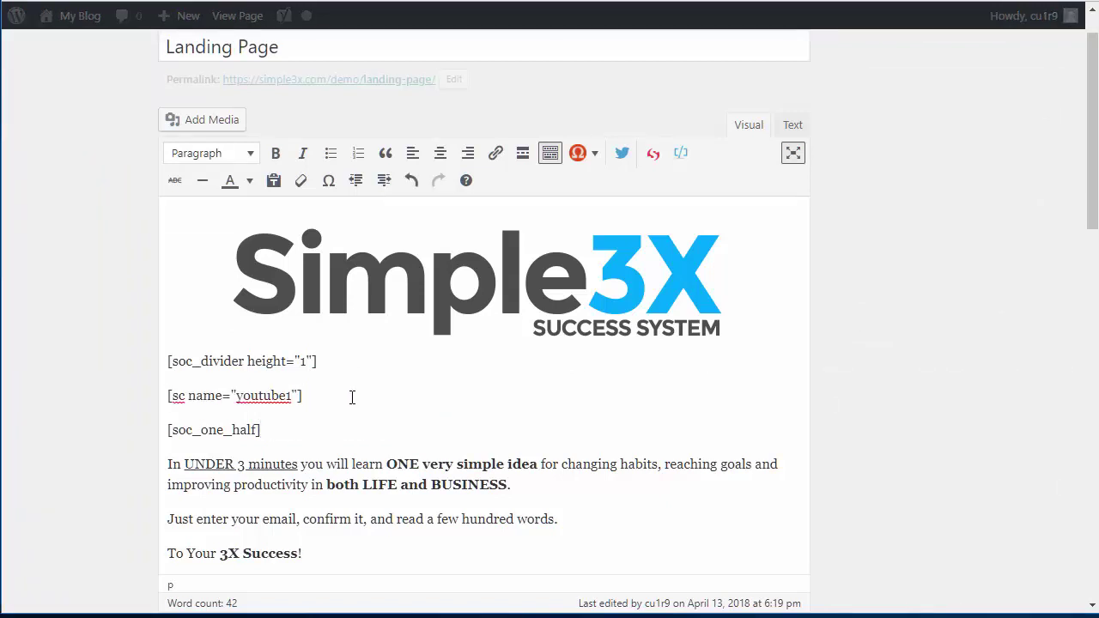
# - Update the Landing Page and look over the live page through its permalink
pyautogui.click(1034, 292)
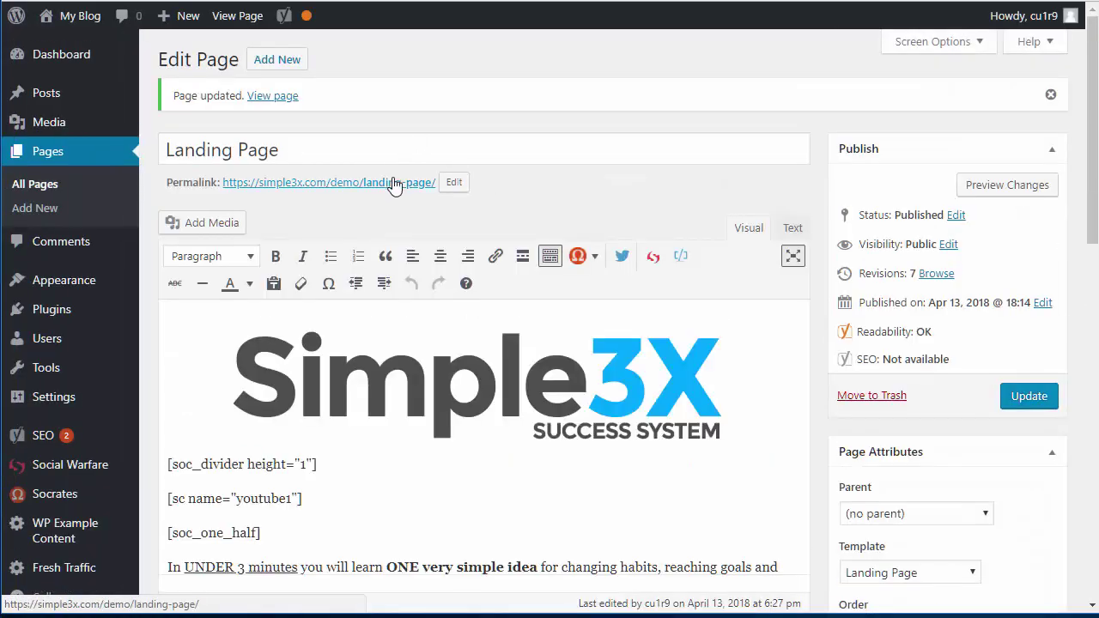
pyautogui.click(393, 182)
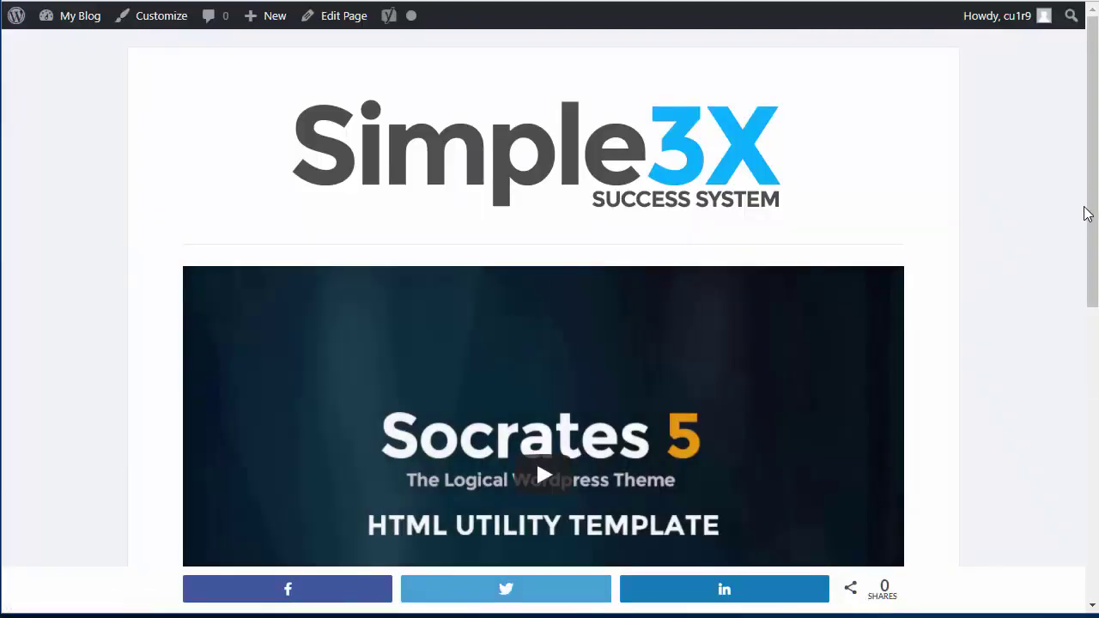
pyautogui.moveTo(1087, 214); pyautogui.dragTo(1077, 344)
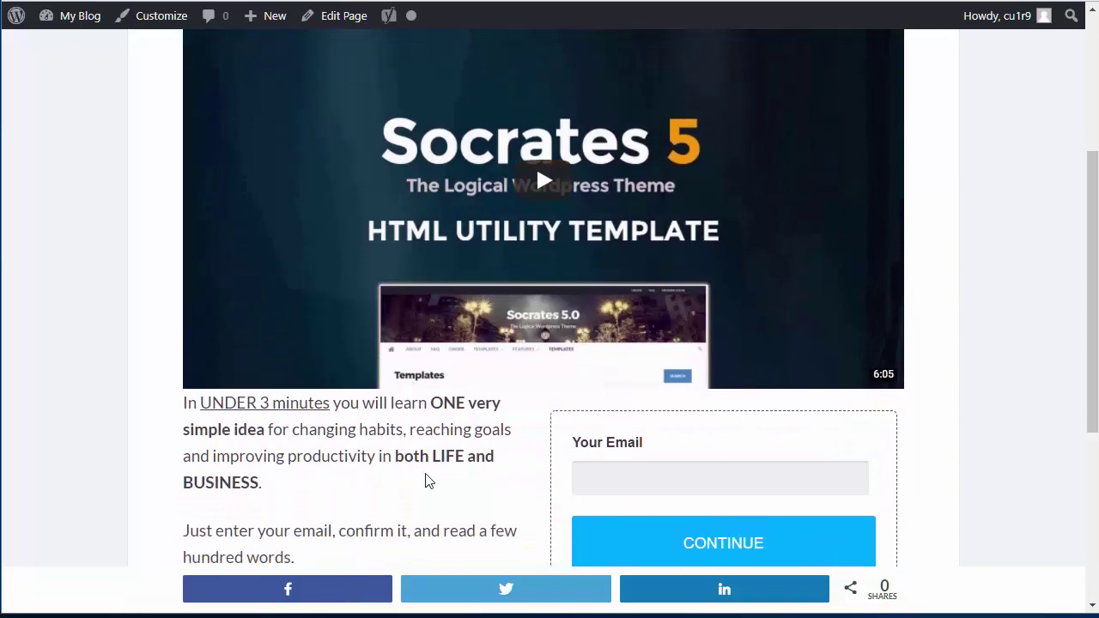
pyautogui.moveTo(1089, 368); pyautogui.dragTo(1064, 339)
pyautogui.scroll(3, 1056, 309)
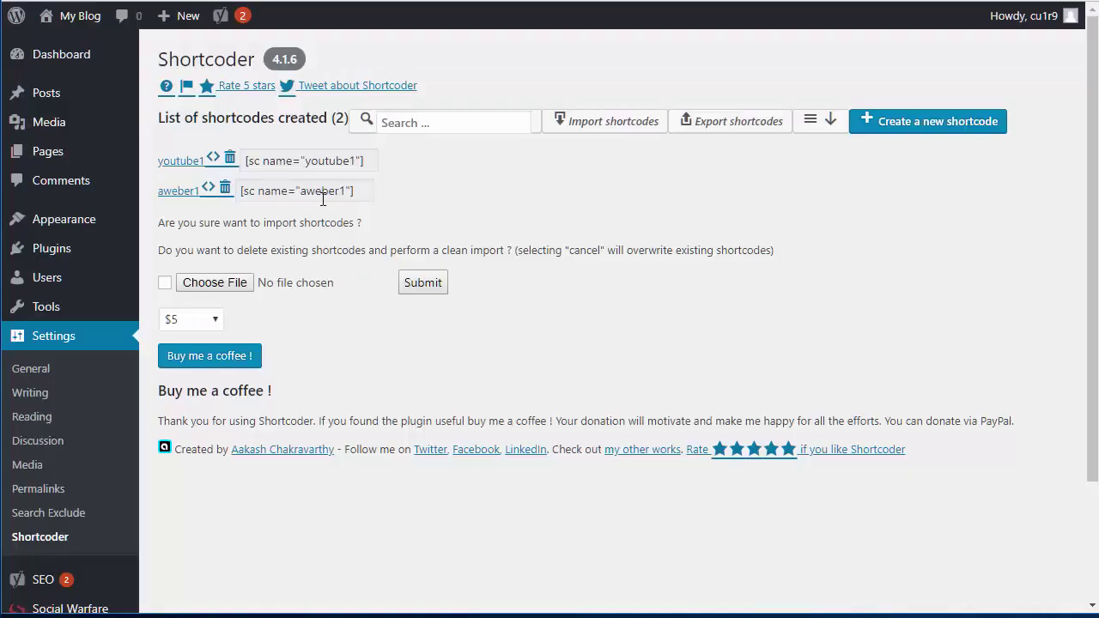
# - Copy the aweber1 shortcode, [sc name="aweber1"], from the Shortcoder list
pyautogui.click(344, 194)
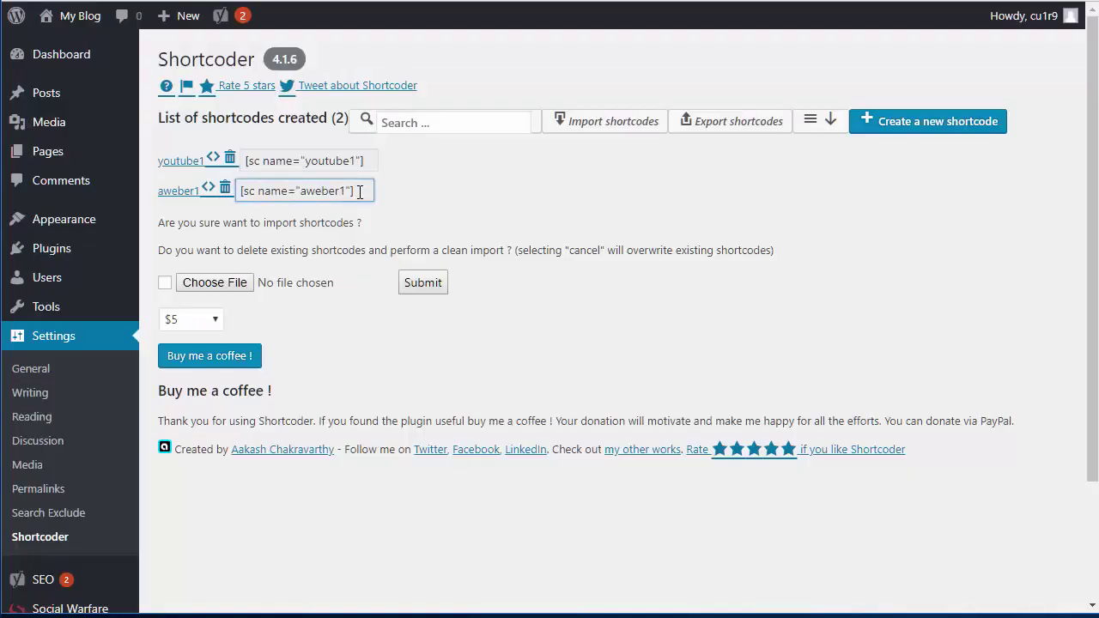
pyautogui.moveTo(360, 192); pyautogui.dragTo(239, 193)
pyautogui.hotkey('ctrl', 'c')
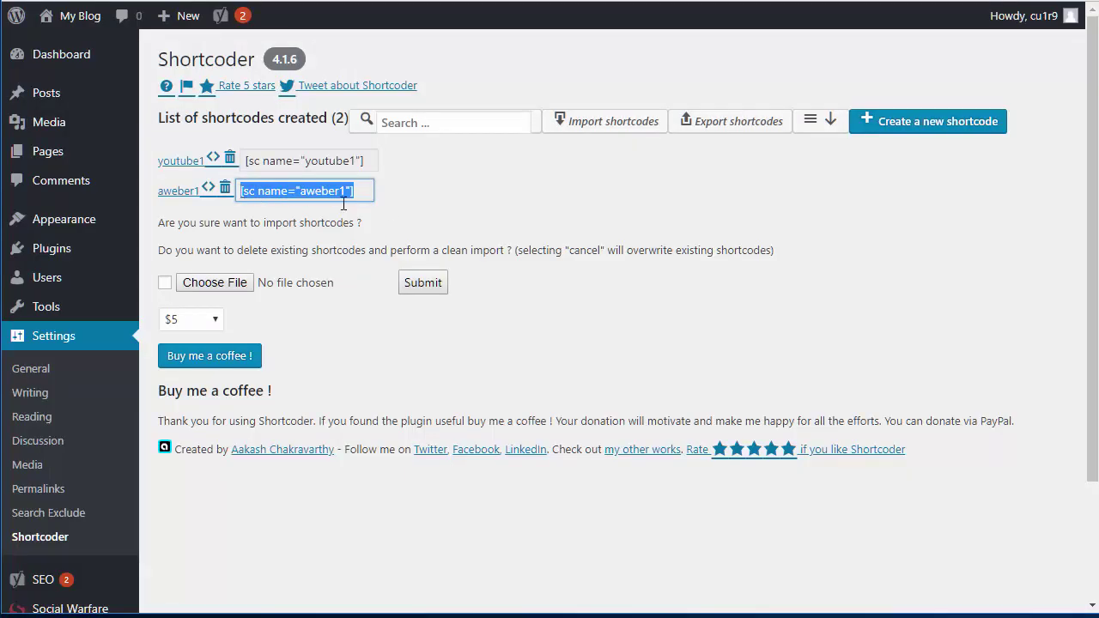
pyautogui.click(421, 214)
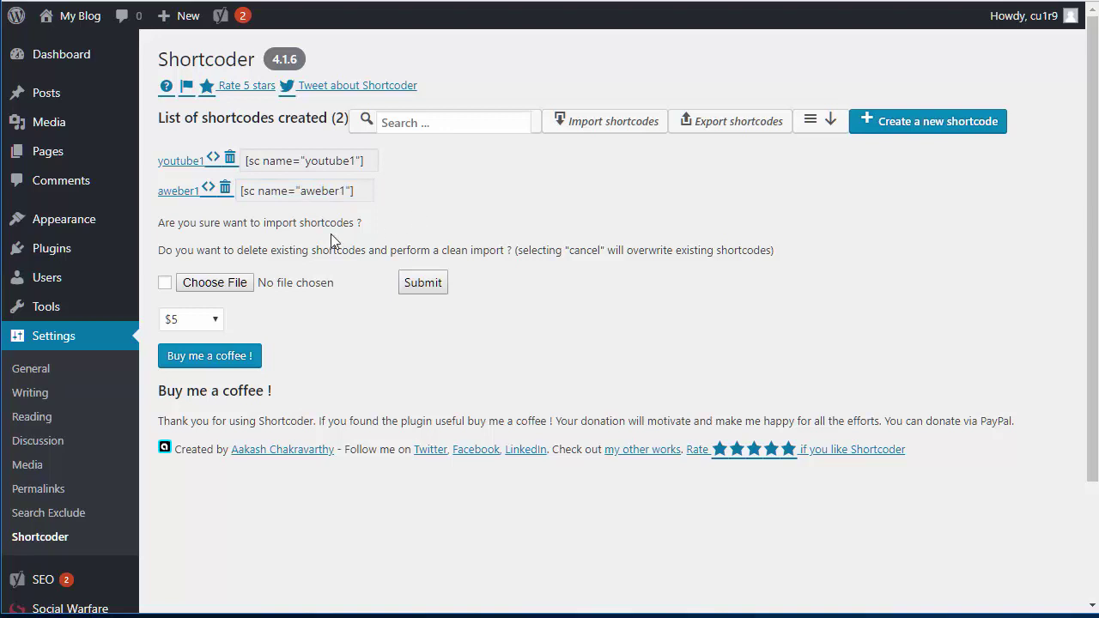
# - Add a Custom HTML widget at the top of the Right Sidebar, paste [sc name="aweber1"] as its content, and save it
pyautogui.moveTo(98, 226)
pyautogui.click(230, 273)
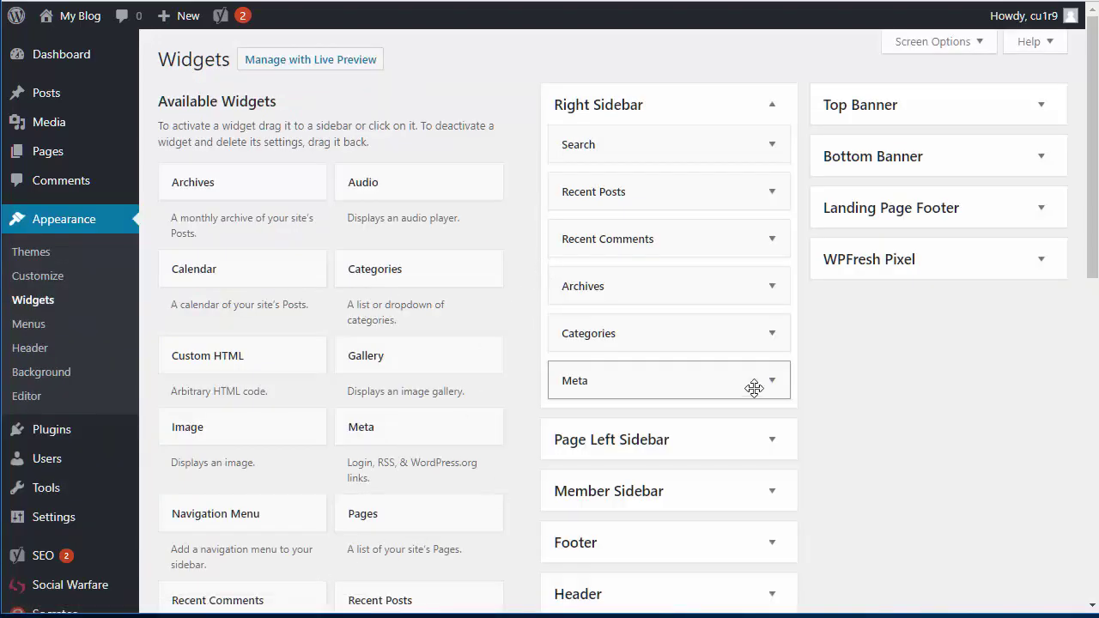
pyautogui.moveTo(252, 358); pyautogui.dragTo(687, 168)
pyautogui.rightClick(630, 293)
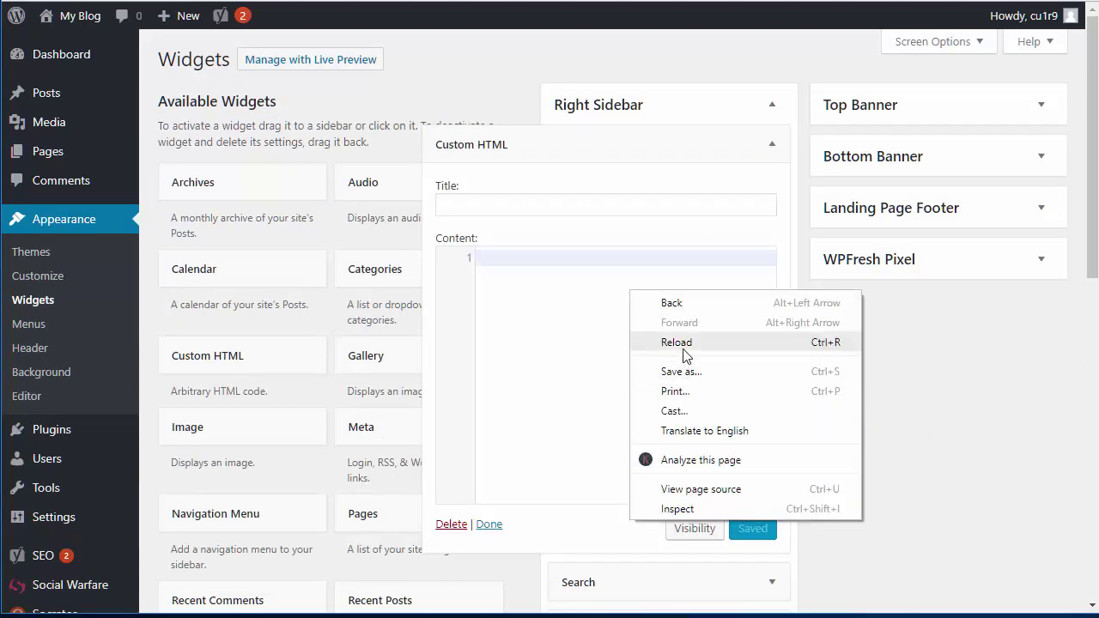
pyautogui.click(528, 299)
pyautogui.hotkey('ctrl', 'v')
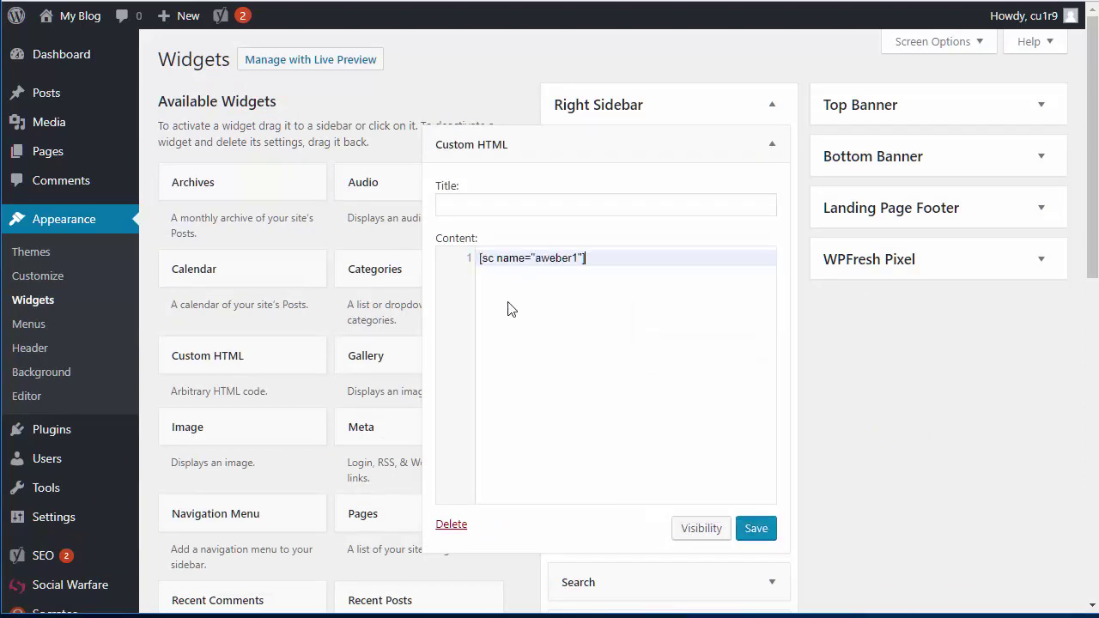
pyautogui.click(755, 527)
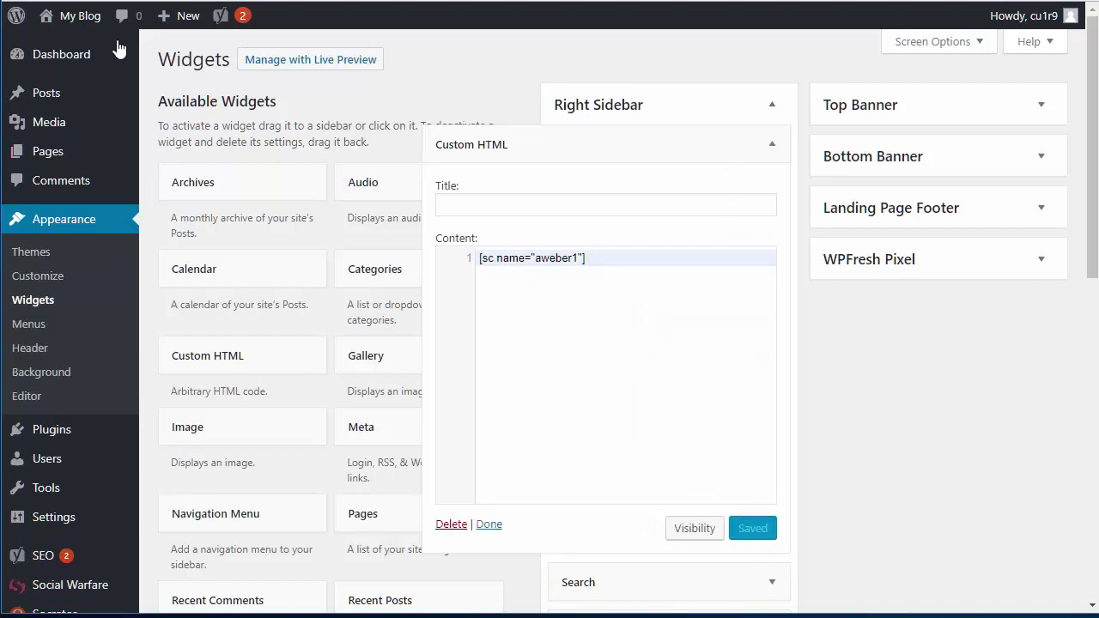
# - Visit the live blog and check the opt-in form in its sidebar
pyautogui.moveTo(73, 16)
pyautogui.click(61, 47)
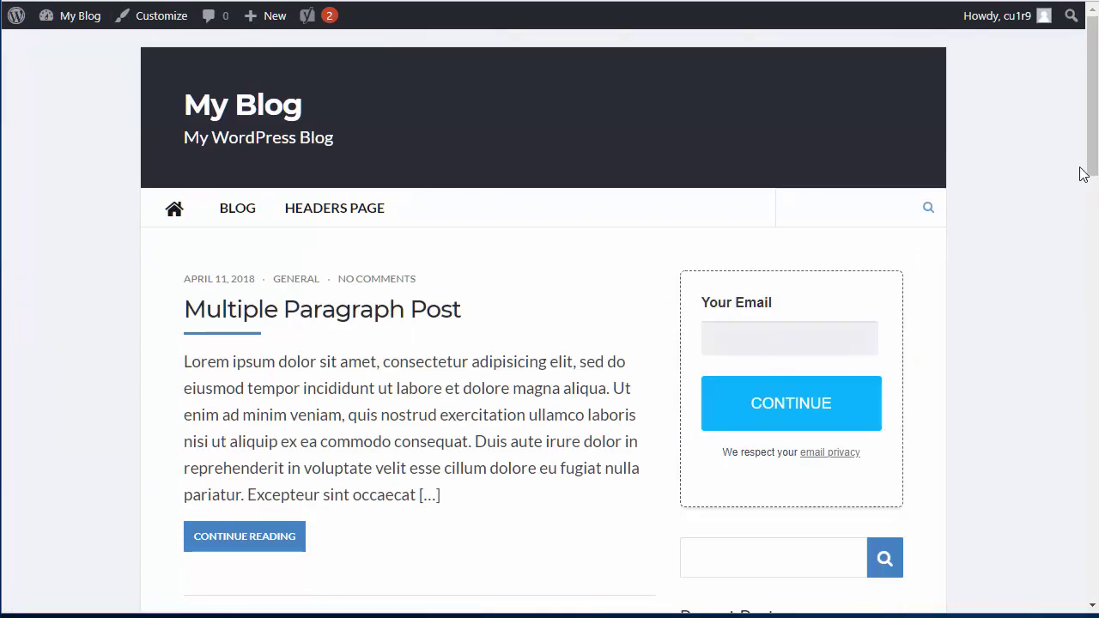
pyautogui.click(1093, 197)
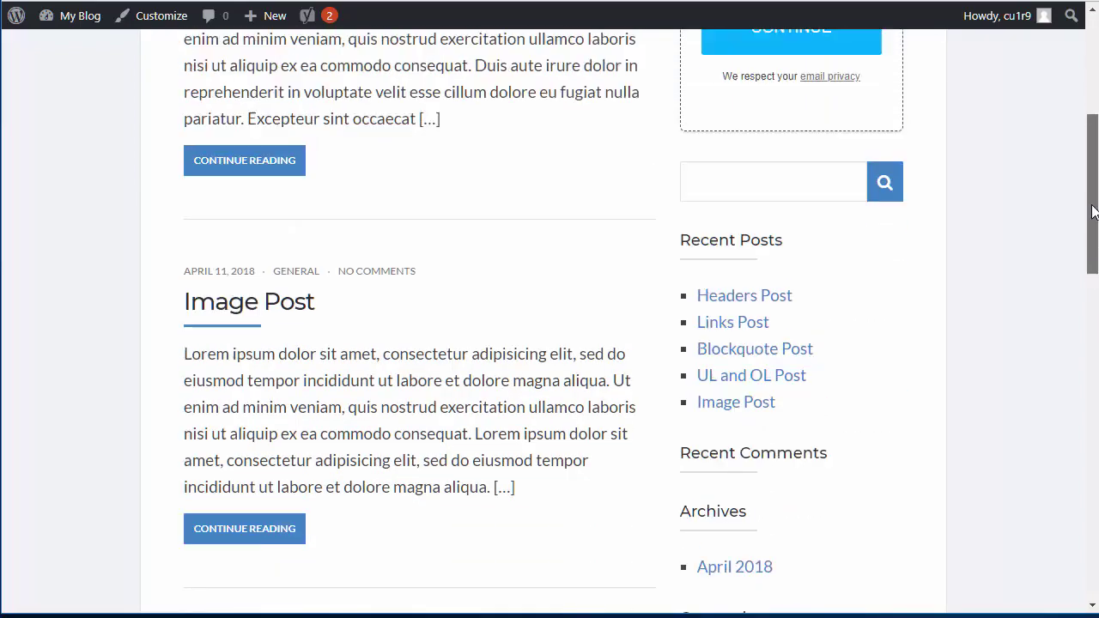
pyautogui.scroll(2, 1093, 193)
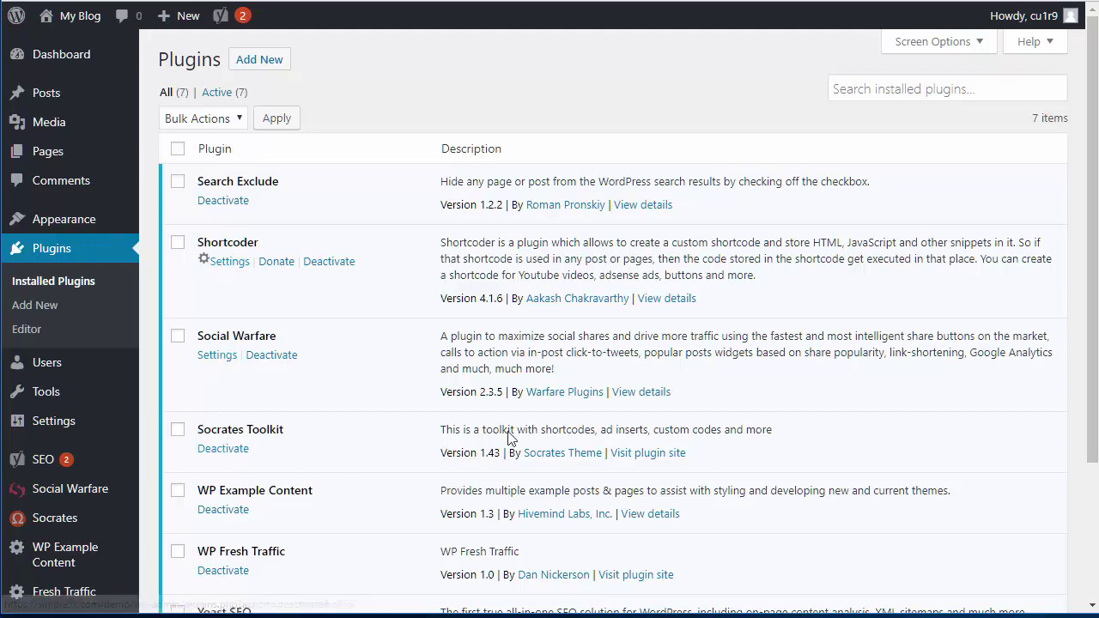
# - Look through the list of installed plugins
pyautogui.scroll(-2, 1095, 297)
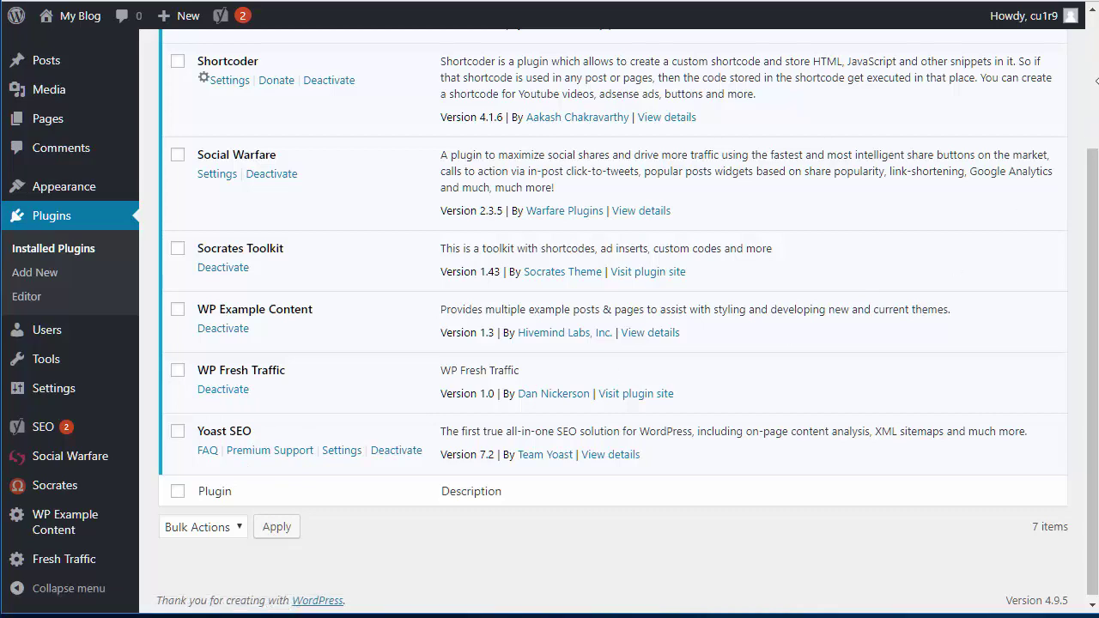
pyautogui.scroll(3, 1096, 75)
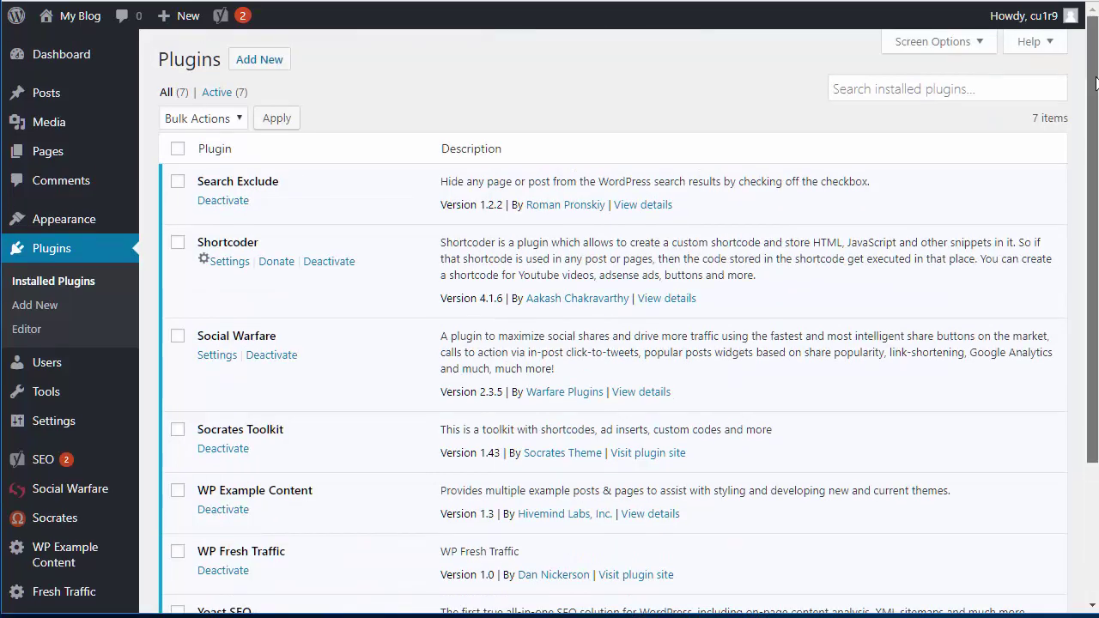
# - Switch from the plugin list to the live blog and search the site for "download"
pyautogui.moveTo(1095, 75); pyautogui.dragTo(1084, 135)
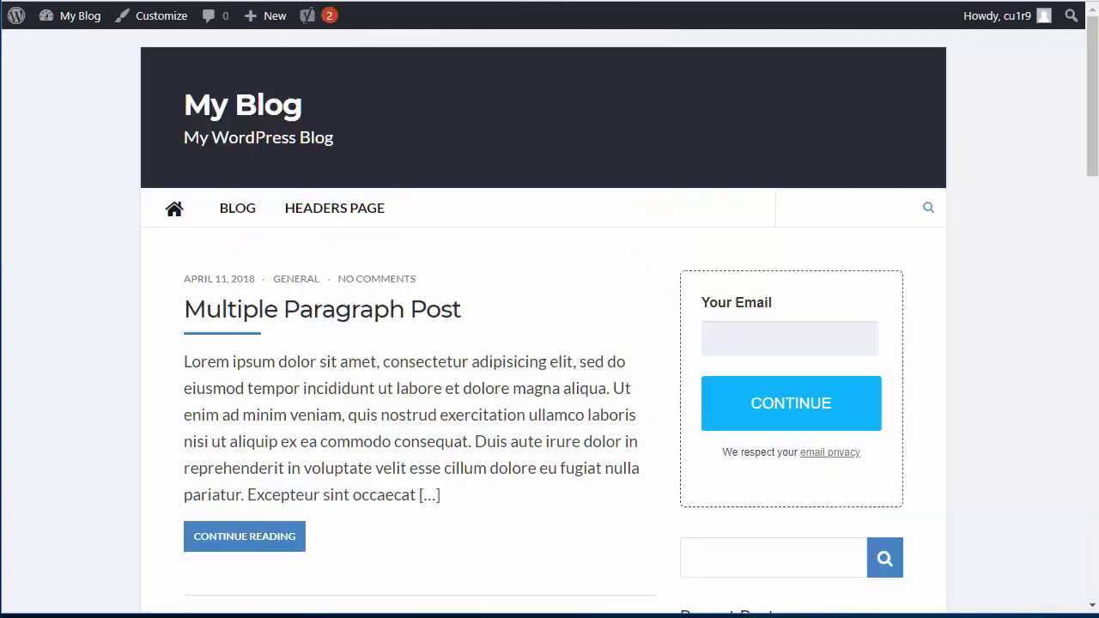
pyautogui.click(821, 210)
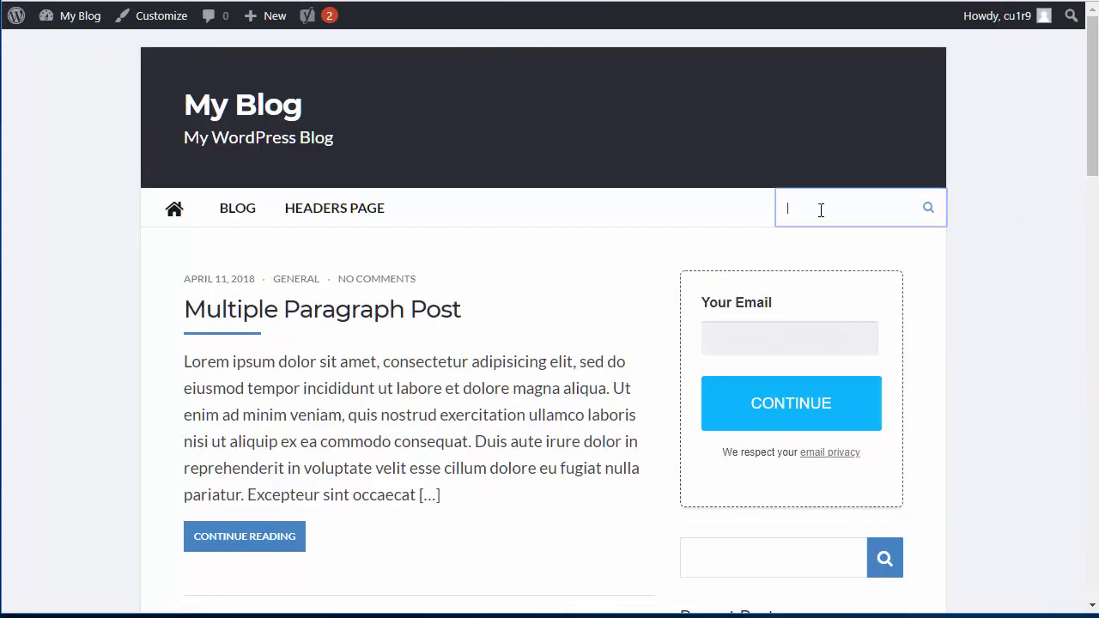
pyautogui.write('download')
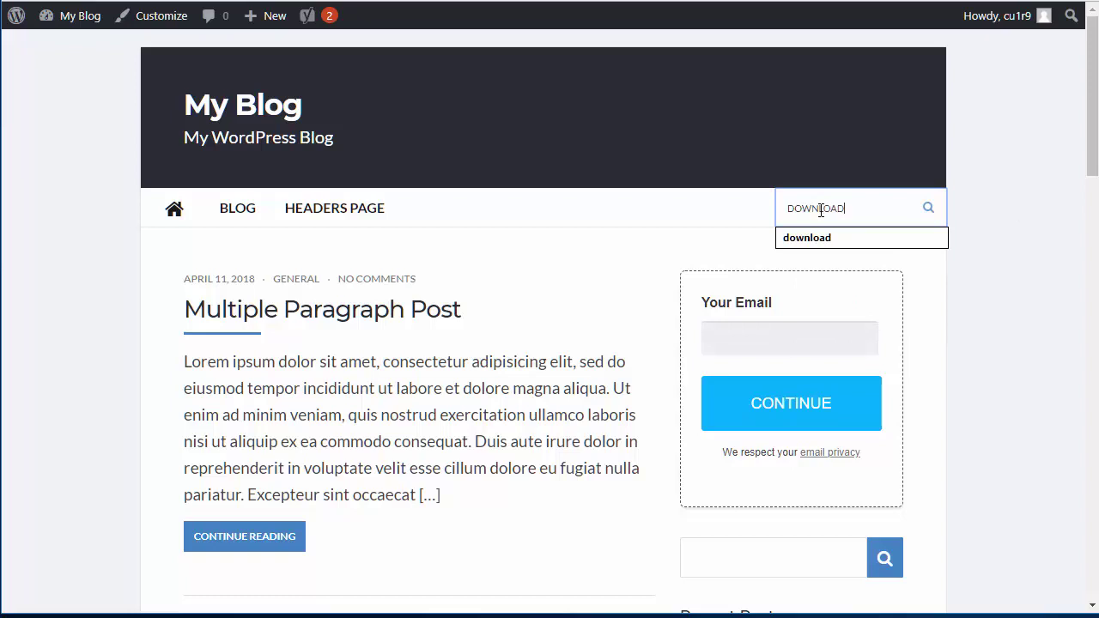
pyautogui.press('Return')
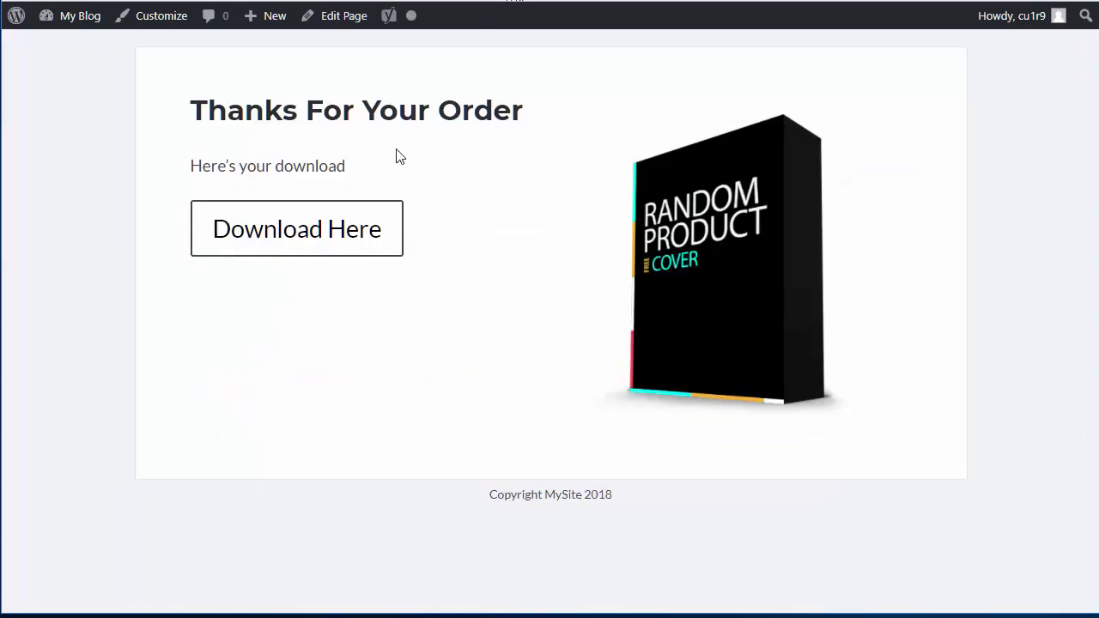
# - Edit the Download Page titled "Thanks For Your Order", turn off Exclude from Search Results, and update the page
pyautogui.click(350, 16)
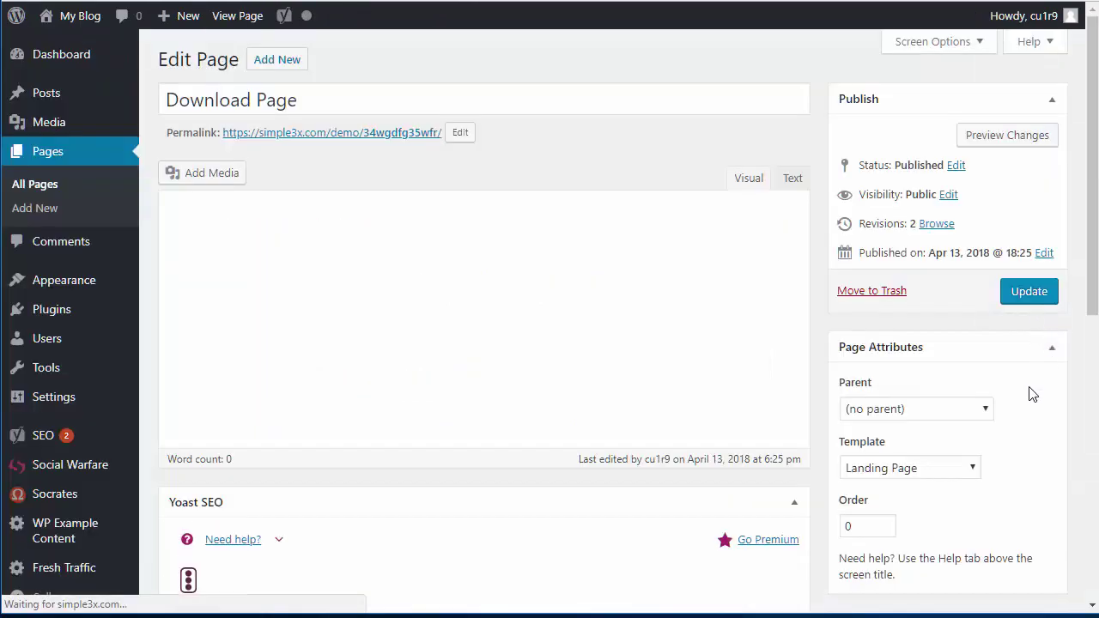
pyautogui.scroll(-6, 1091, 294)
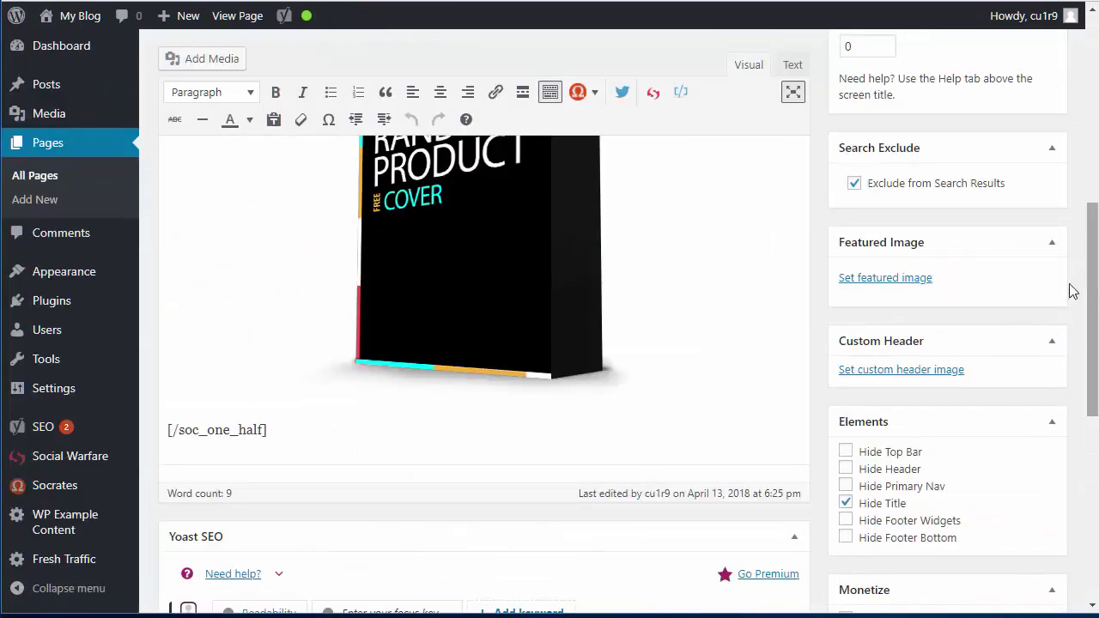
pyautogui.click(853, 183)
pyautogui.scroll(6, 1079, 208)
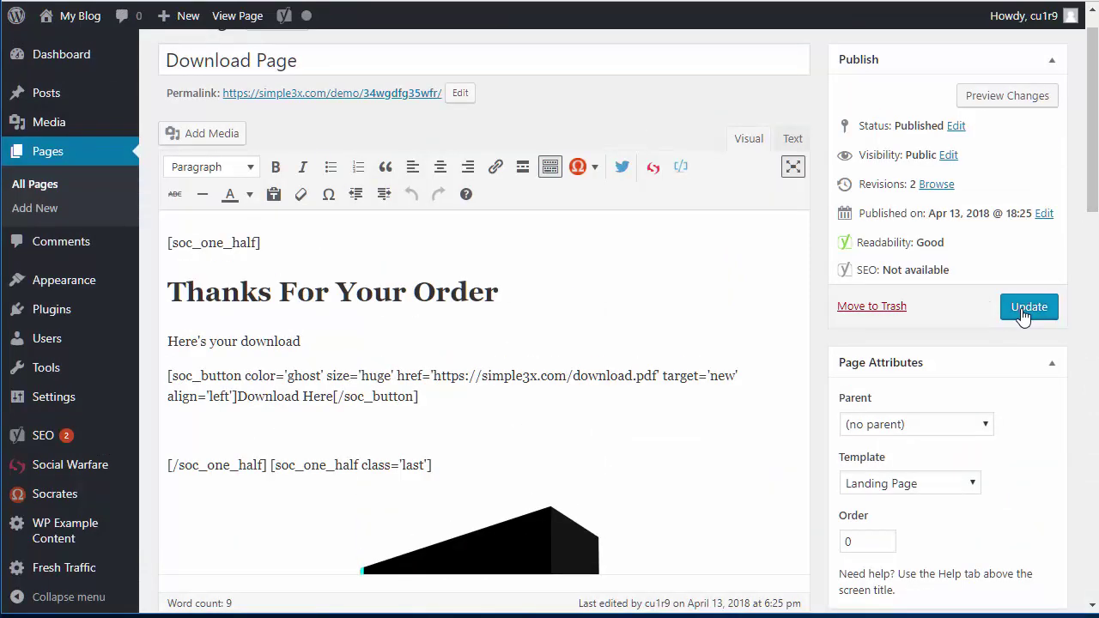
pyautogui.click(1022, 309)
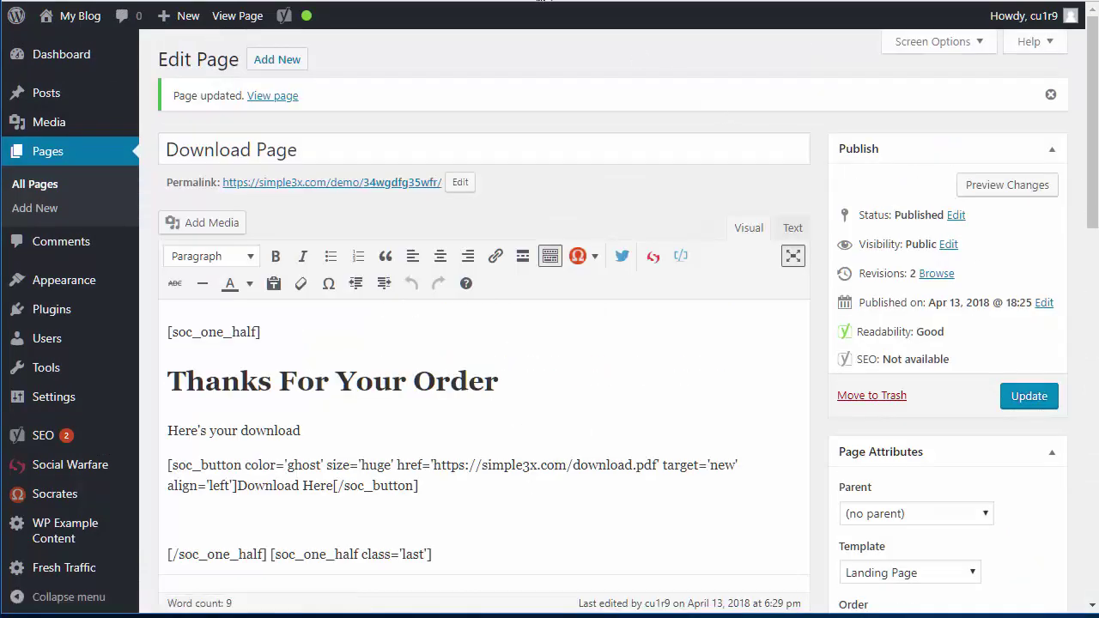